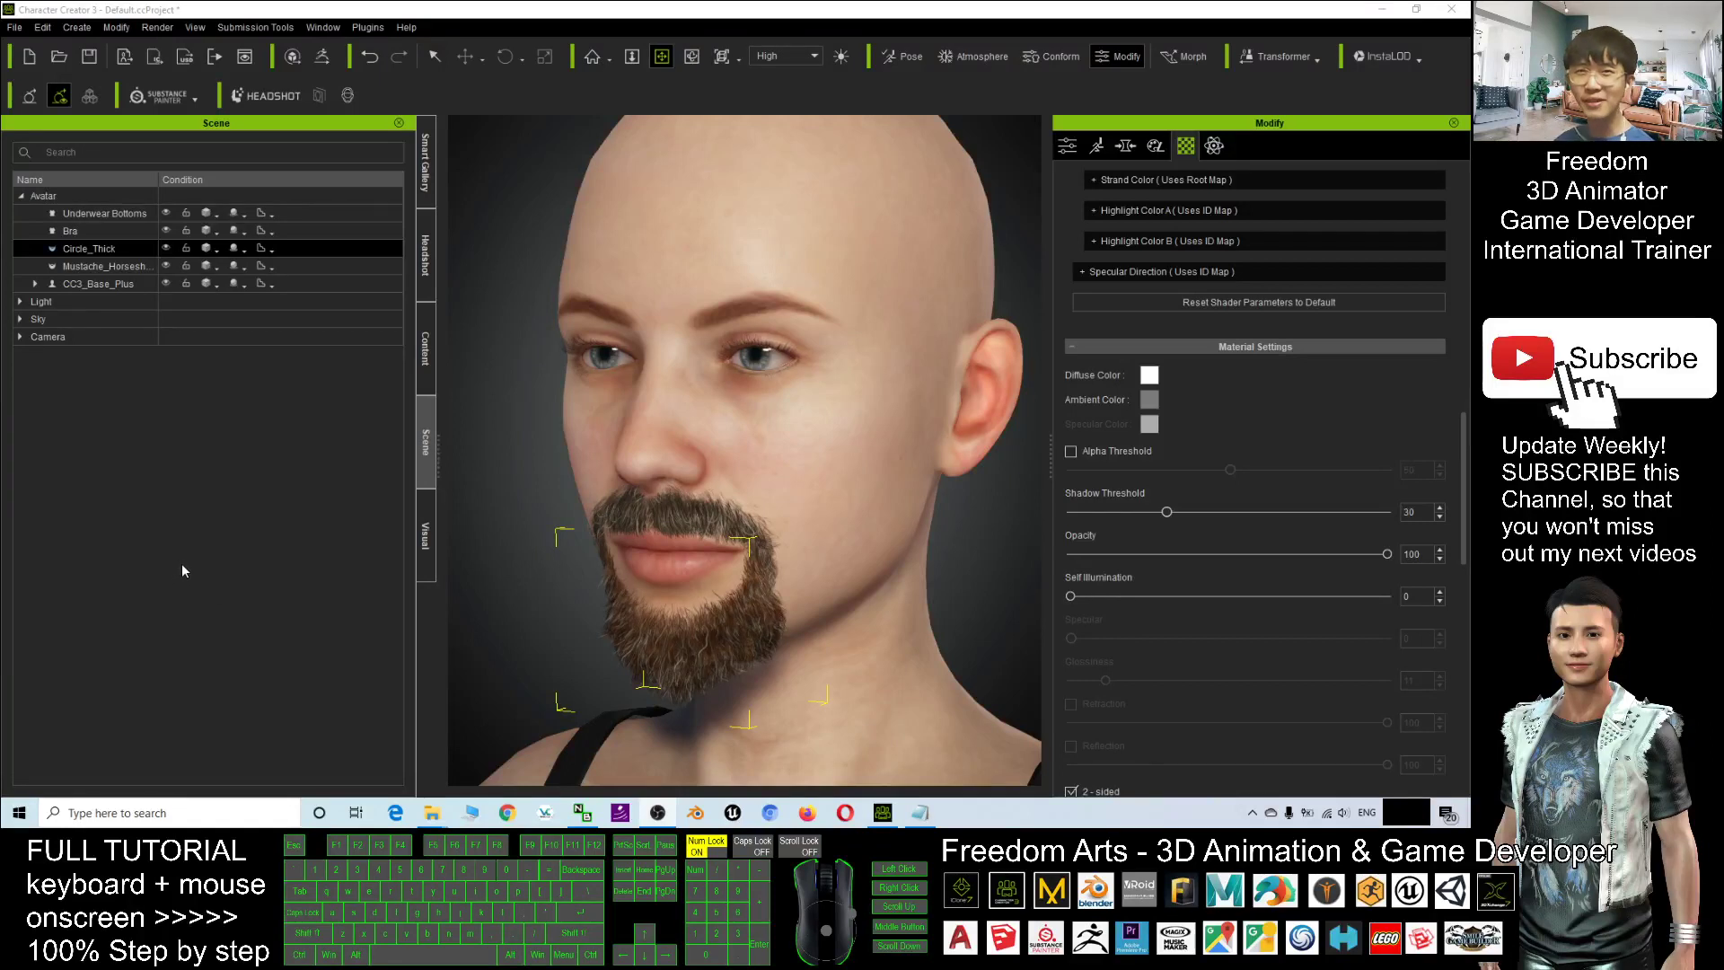
- Examine the avatar's existing mustache and beard from several angles and distances
{"action": "scroll", "coordinate": [801, 568], "scroll_direction": "down", "scroll_amount": 1}
{"action": "left_click", "coordinate": [798, 569]}
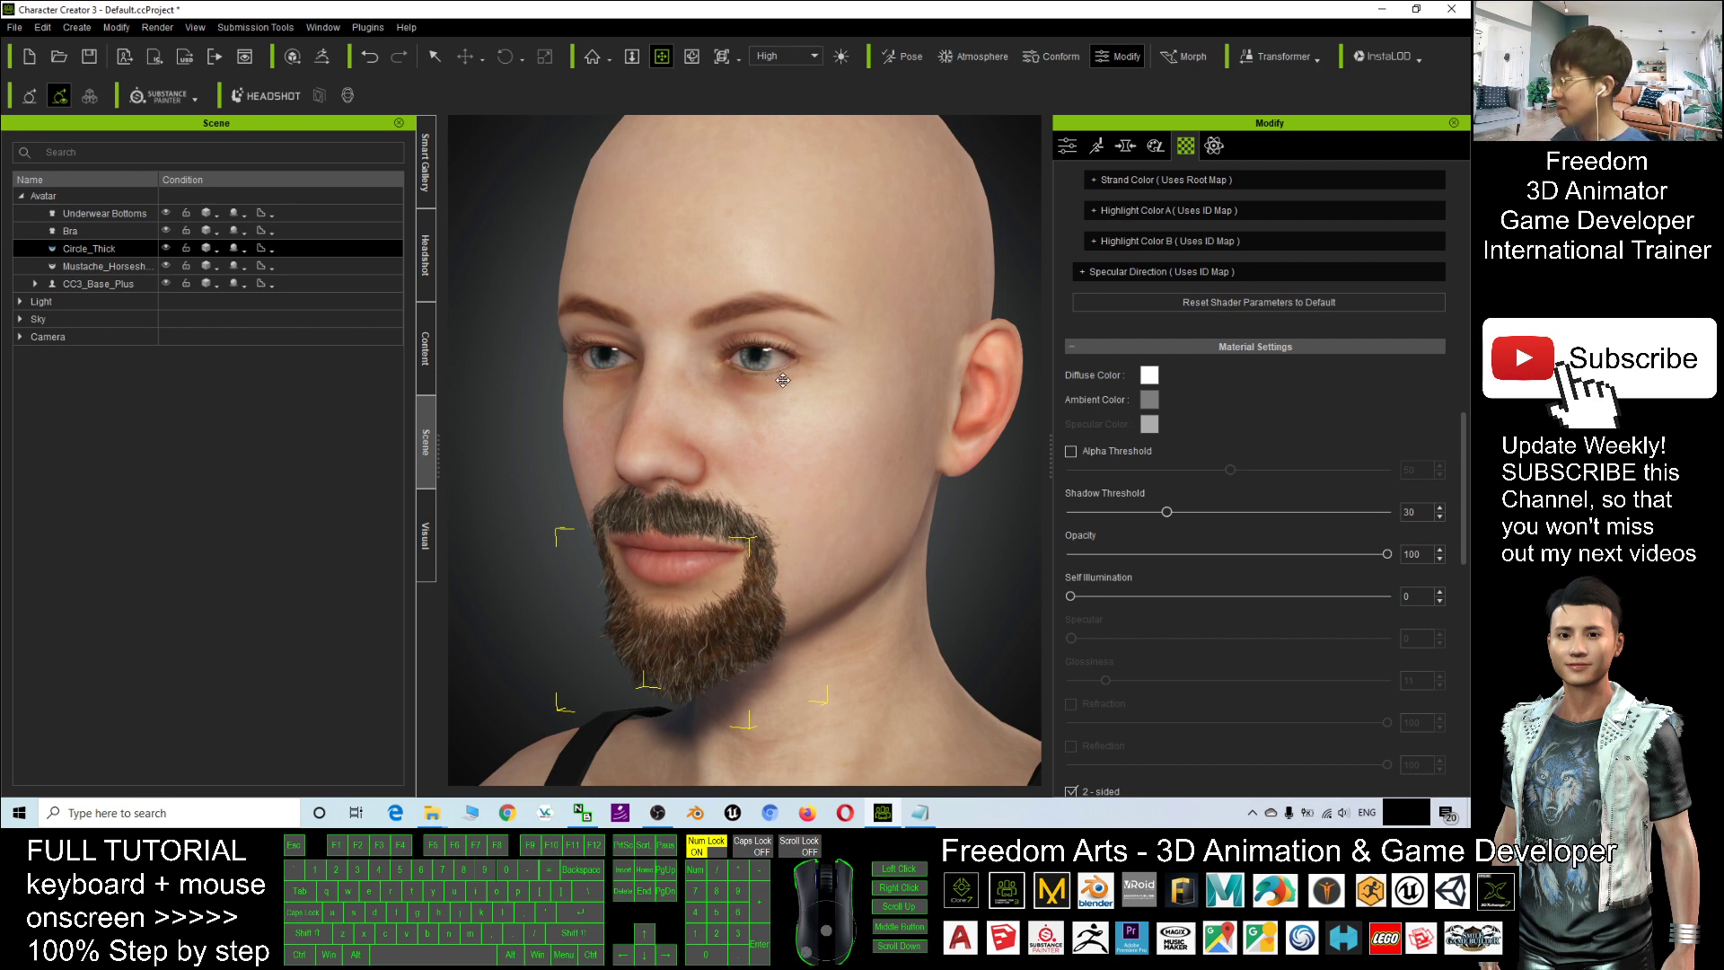
{"action": "scroll", "coordinate": [774, 398], "scroll_direction": "up", "scroll_amount": 3}
{"action": "scroll", "coordinate": [800, 423], "scroll_direction": "down", "scroll_amount": 4}
{"action": "scroll", "coordinate": [804, 442], "scroll_direction": "up", "scroll_amount": 2}
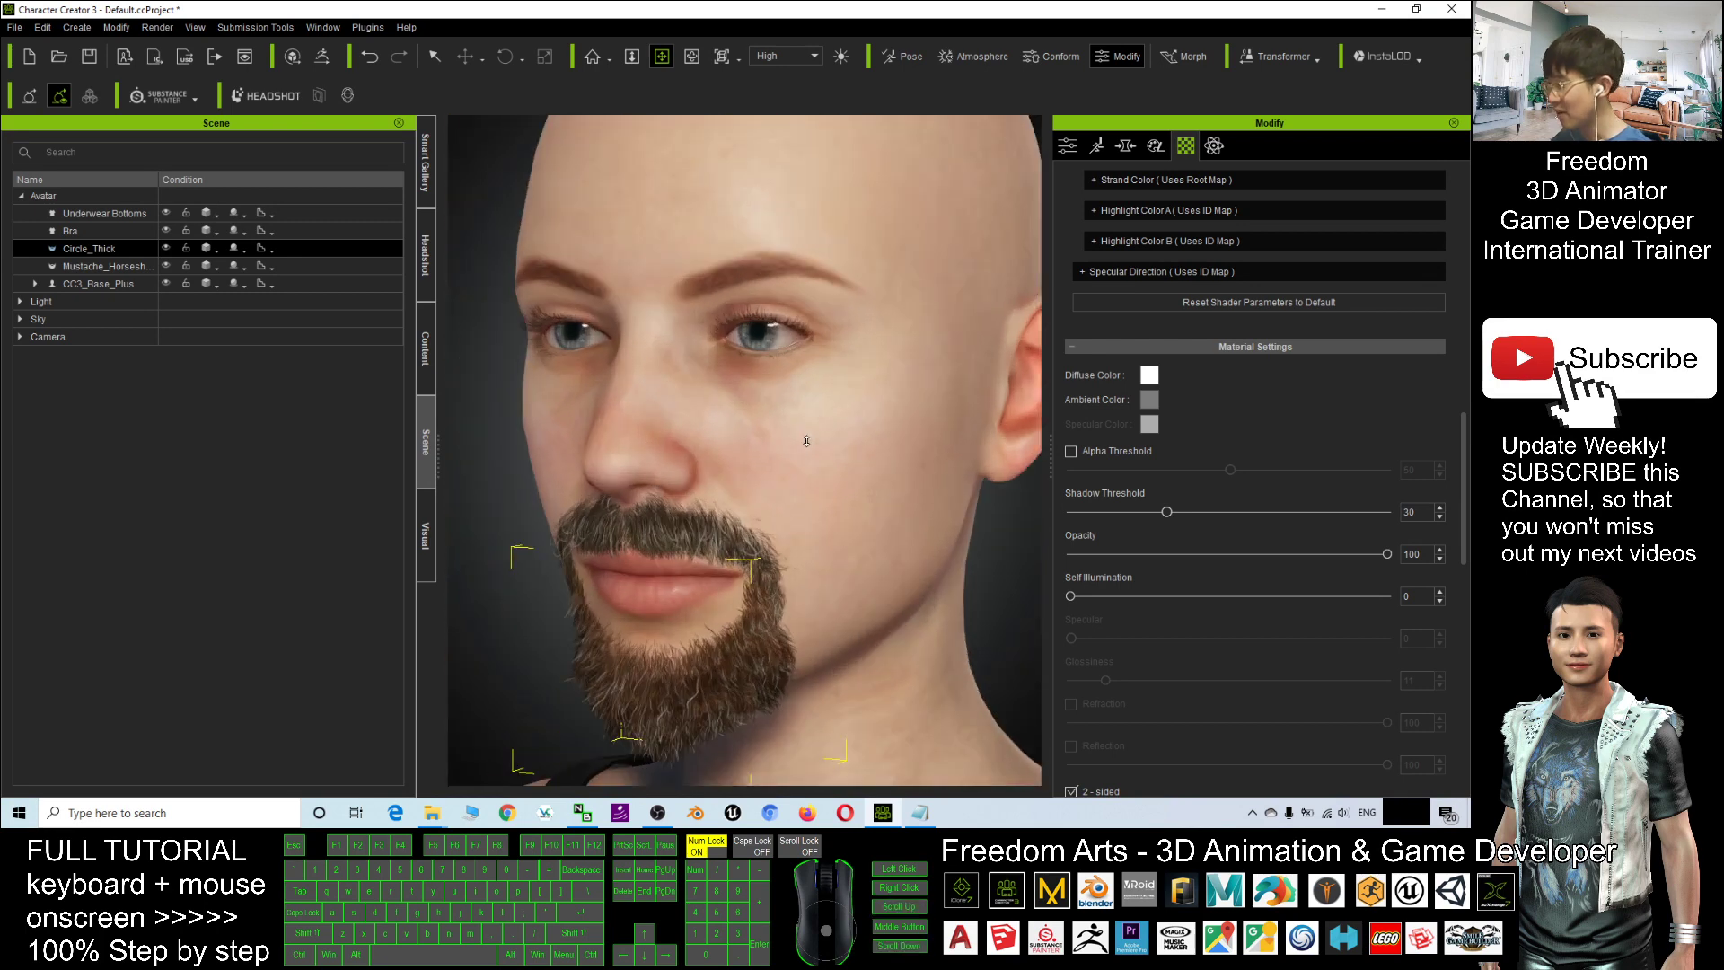
{"action": "key", "text": "c"}
{"action": "left_click_drag", "start_coordinate": [807, 439], "coordinate": [842, 464]}
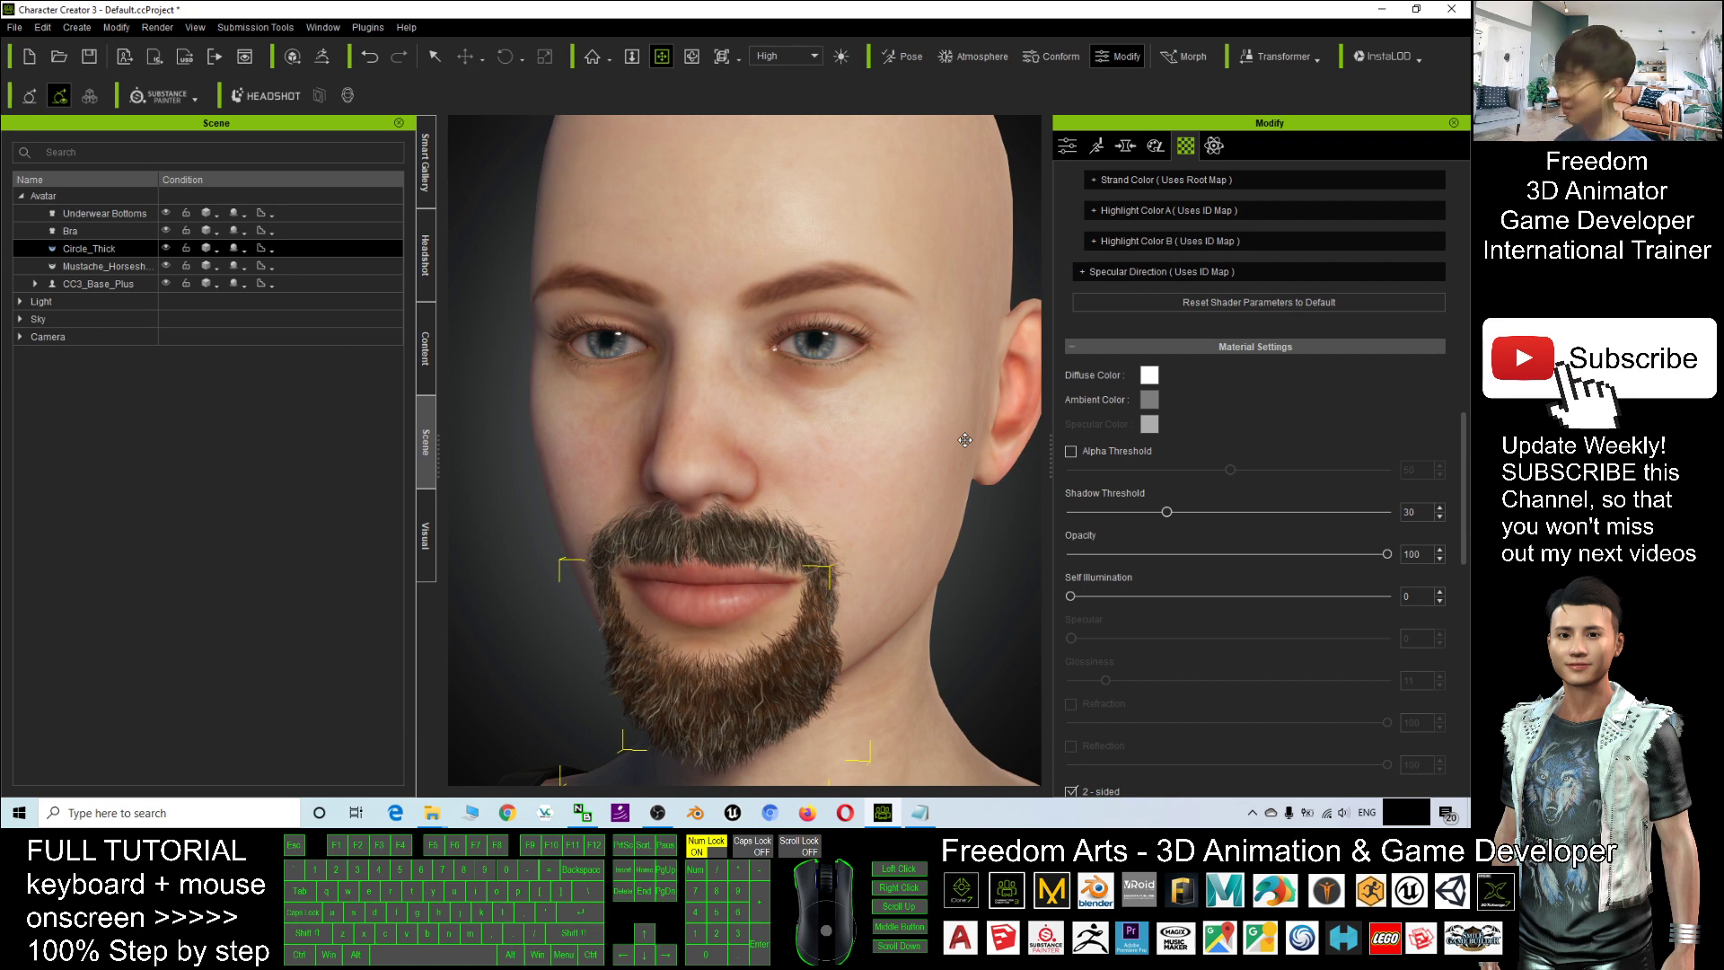
{"action": "key", "text": "x"}
{"action": "left_click_drag", "start_coordinate": [924, 491], "coordinate": [746, 477]}
{"action": "key", "text": "c"}
{"action": "scroll", "coordinate": [912, 449], "scroll_direction": "down", "scroll_amount": 3}
{"action": "key", "text": "x"}
{"action": "left_click_drag", "start_coordinate": [859, 431], "coordinate": [665, 397]}
{"action": "scroll", "coordinate": [835, 454], "scroll_direction": "up", "scroll_amount": 3}
{"action": "key", "text": "c"}
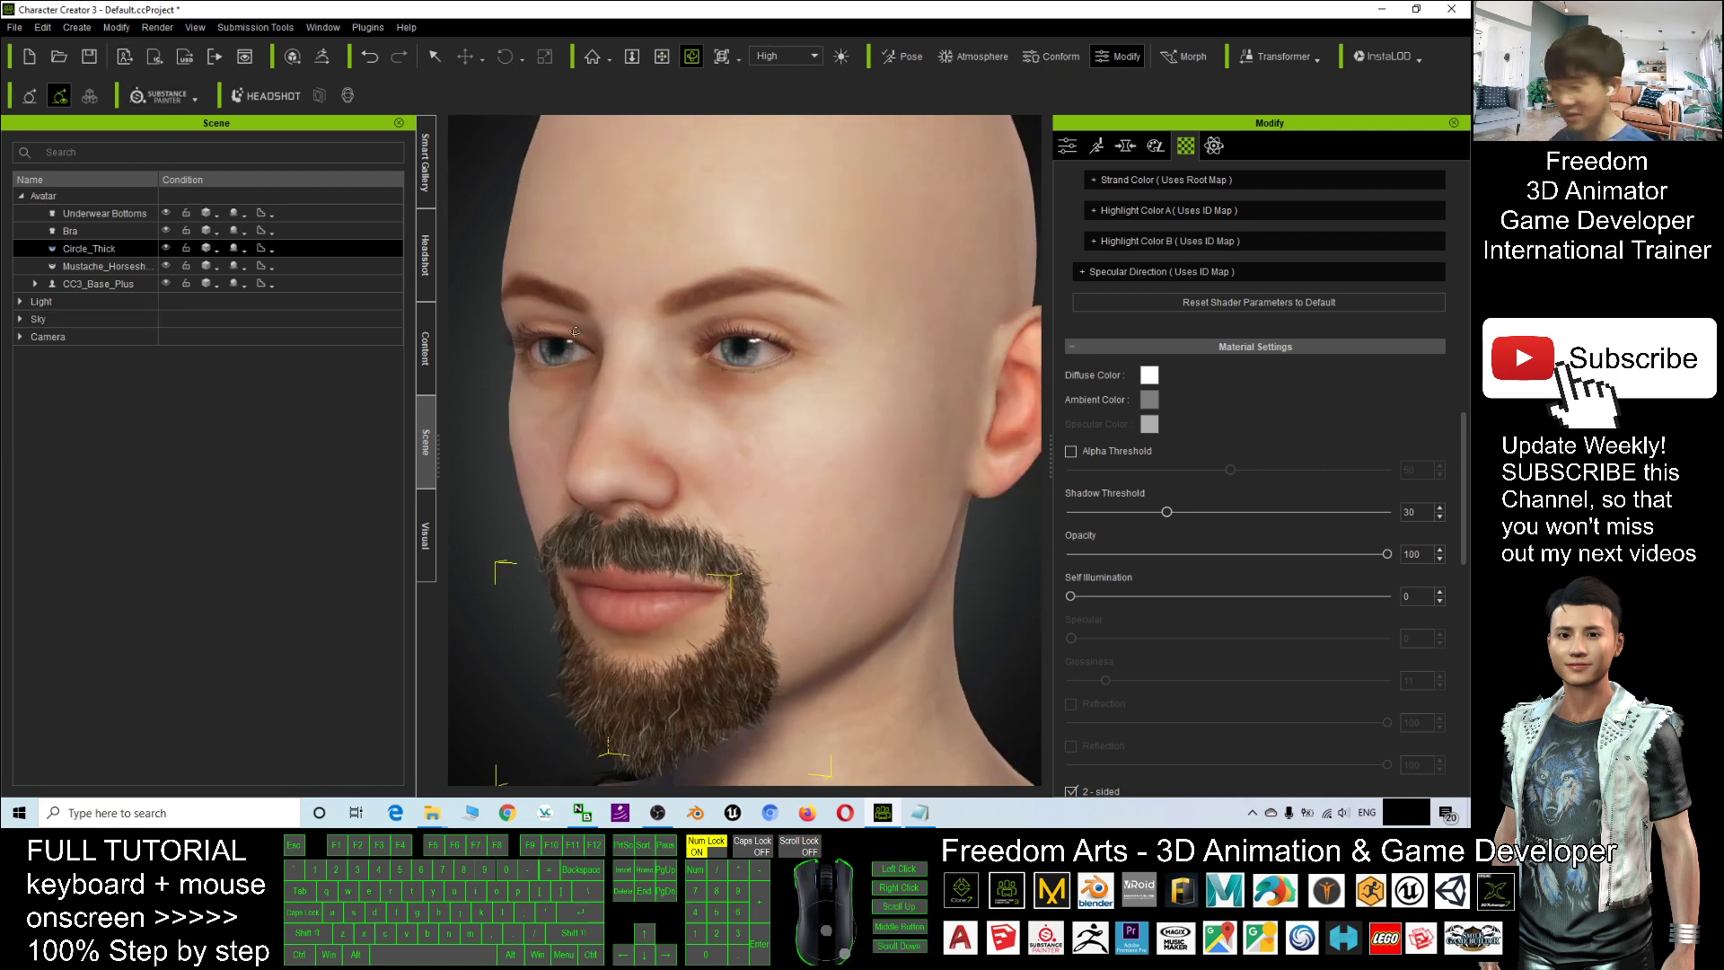
{"action": "scroll", "coordinate": [754, 462], "scroll_direction": "down", "scroll_amount": 3}
{"action": "scroll", "coordinate": [820, 473], "scroll_direction": "up", "scroll_amount": 2}
{"action": "key", "text": "c"}
{"action": "key", "text": "x"}
{"action": "left_click_drag", "start_coordinate": [1002, 461], "coordinate": [724, 442]}
{"action": "key", "text": "c"}
{"action": "key", "text": "x"}
{"action": "key", "text": "c"}
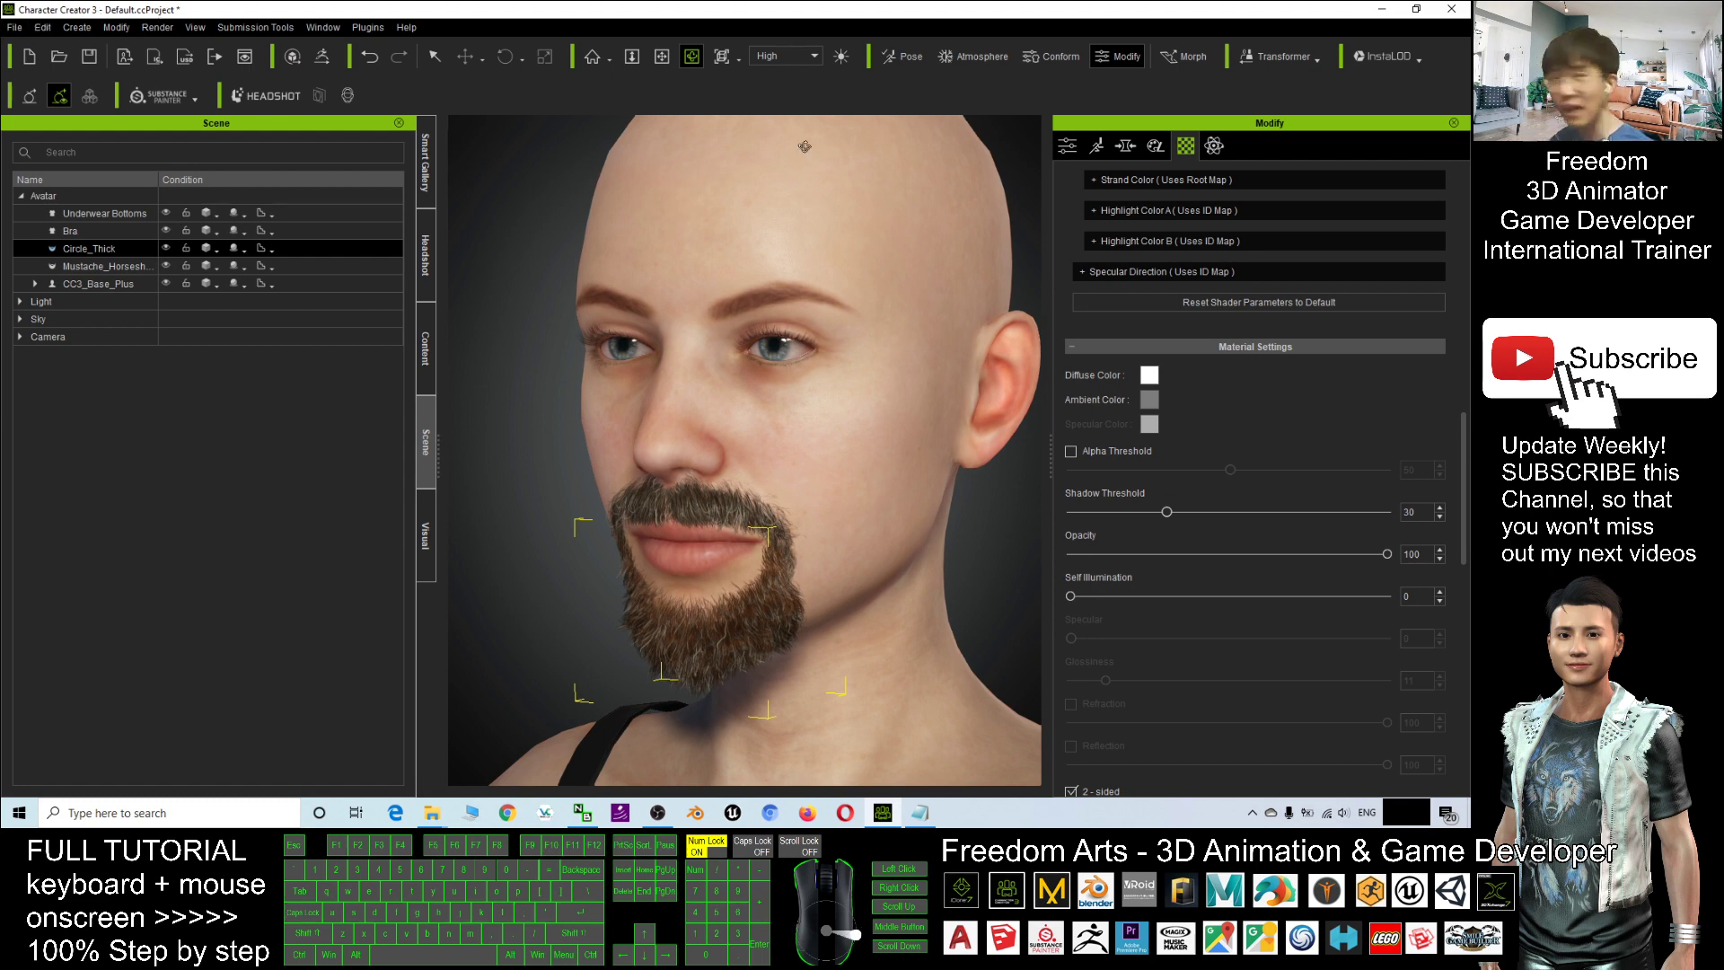
- Create a new project with the default avatar
{"action": "left_click", "coordinate": [17, 29]}
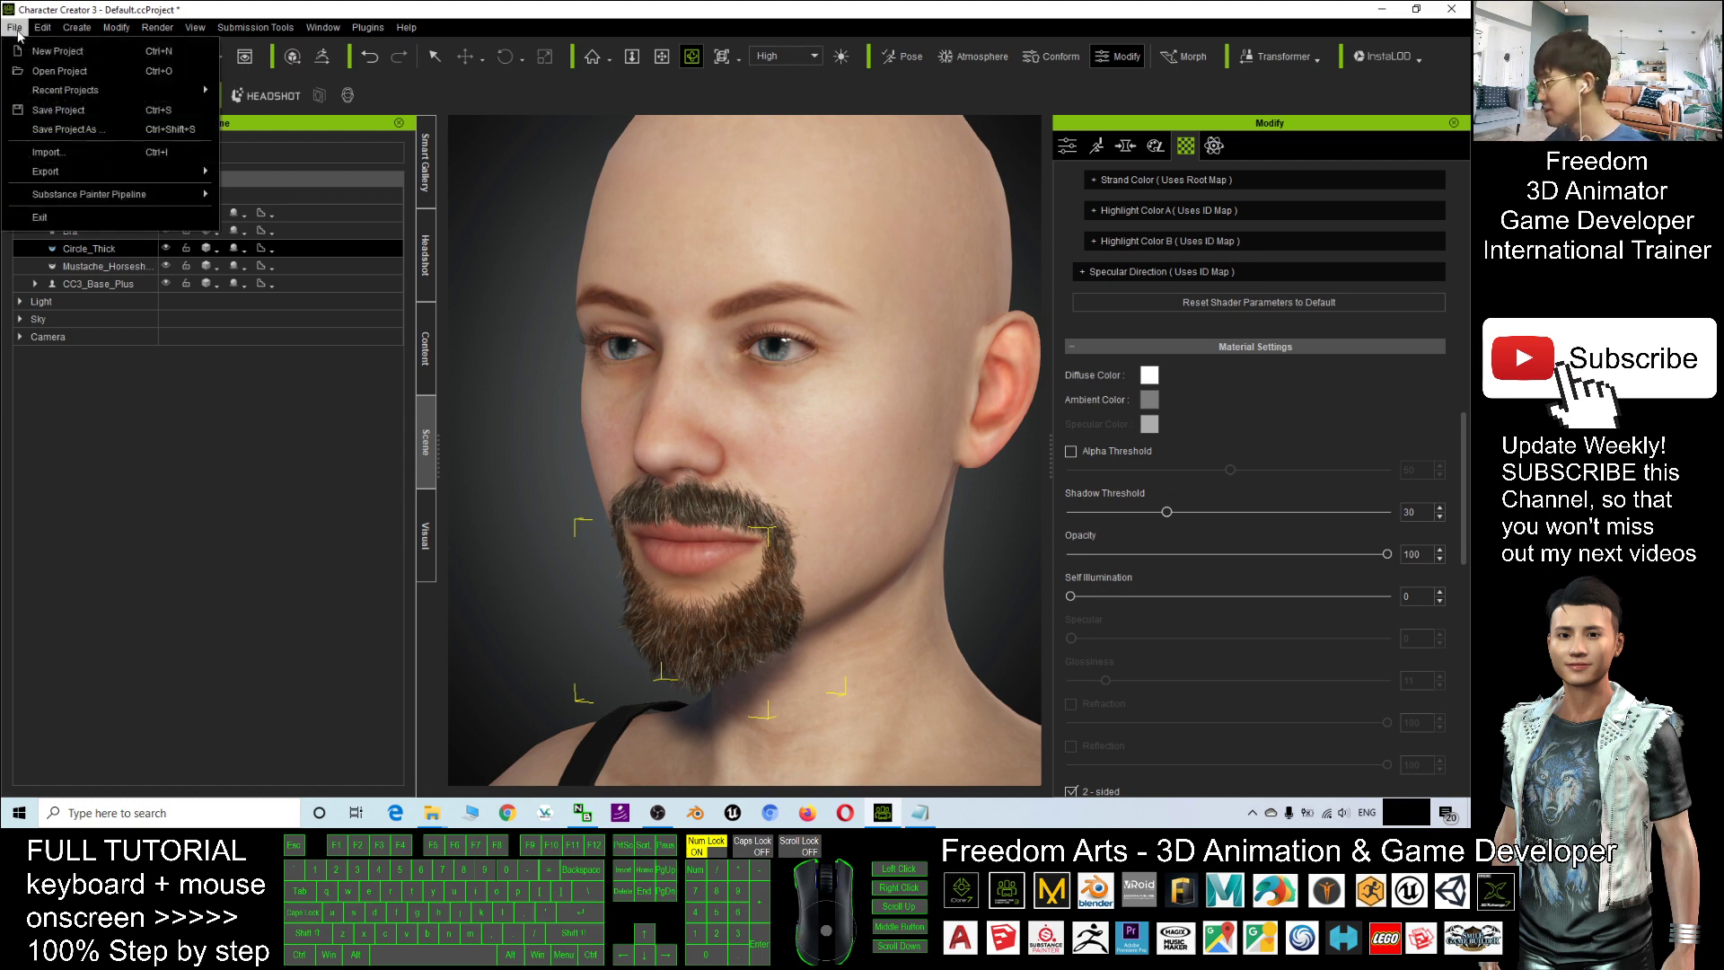
{"action": "left_click", "coordinate": [57, 51]}
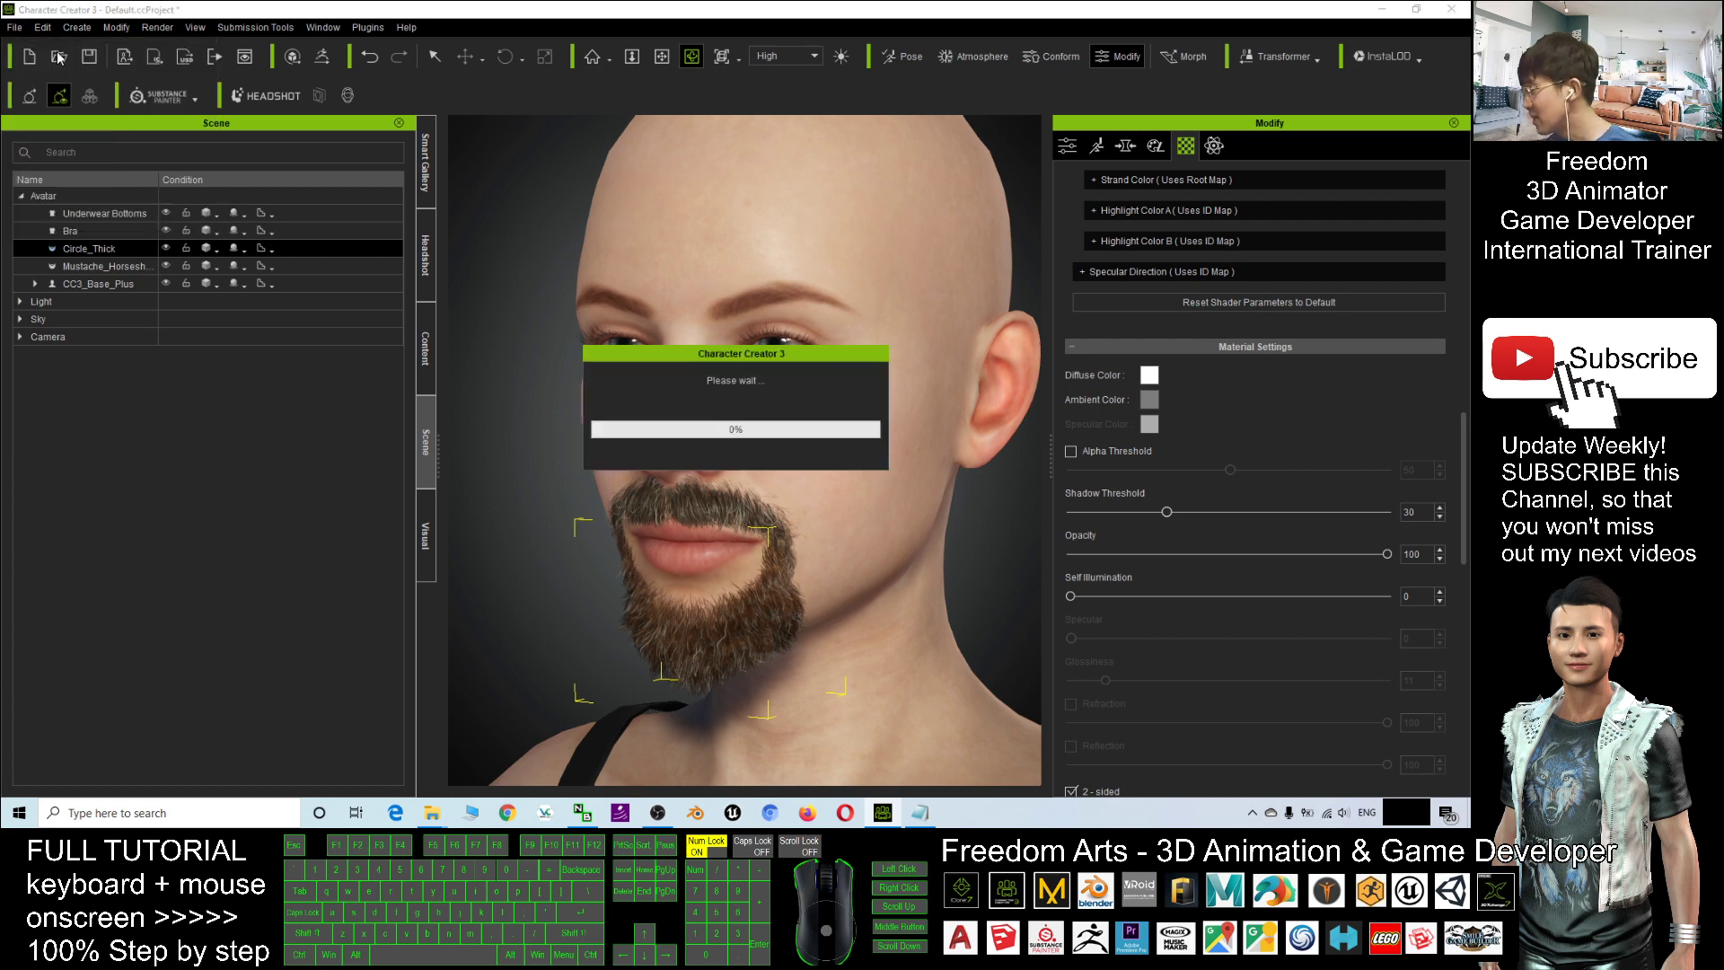
{"action": "left_click", "coordinate": [746, 436]}
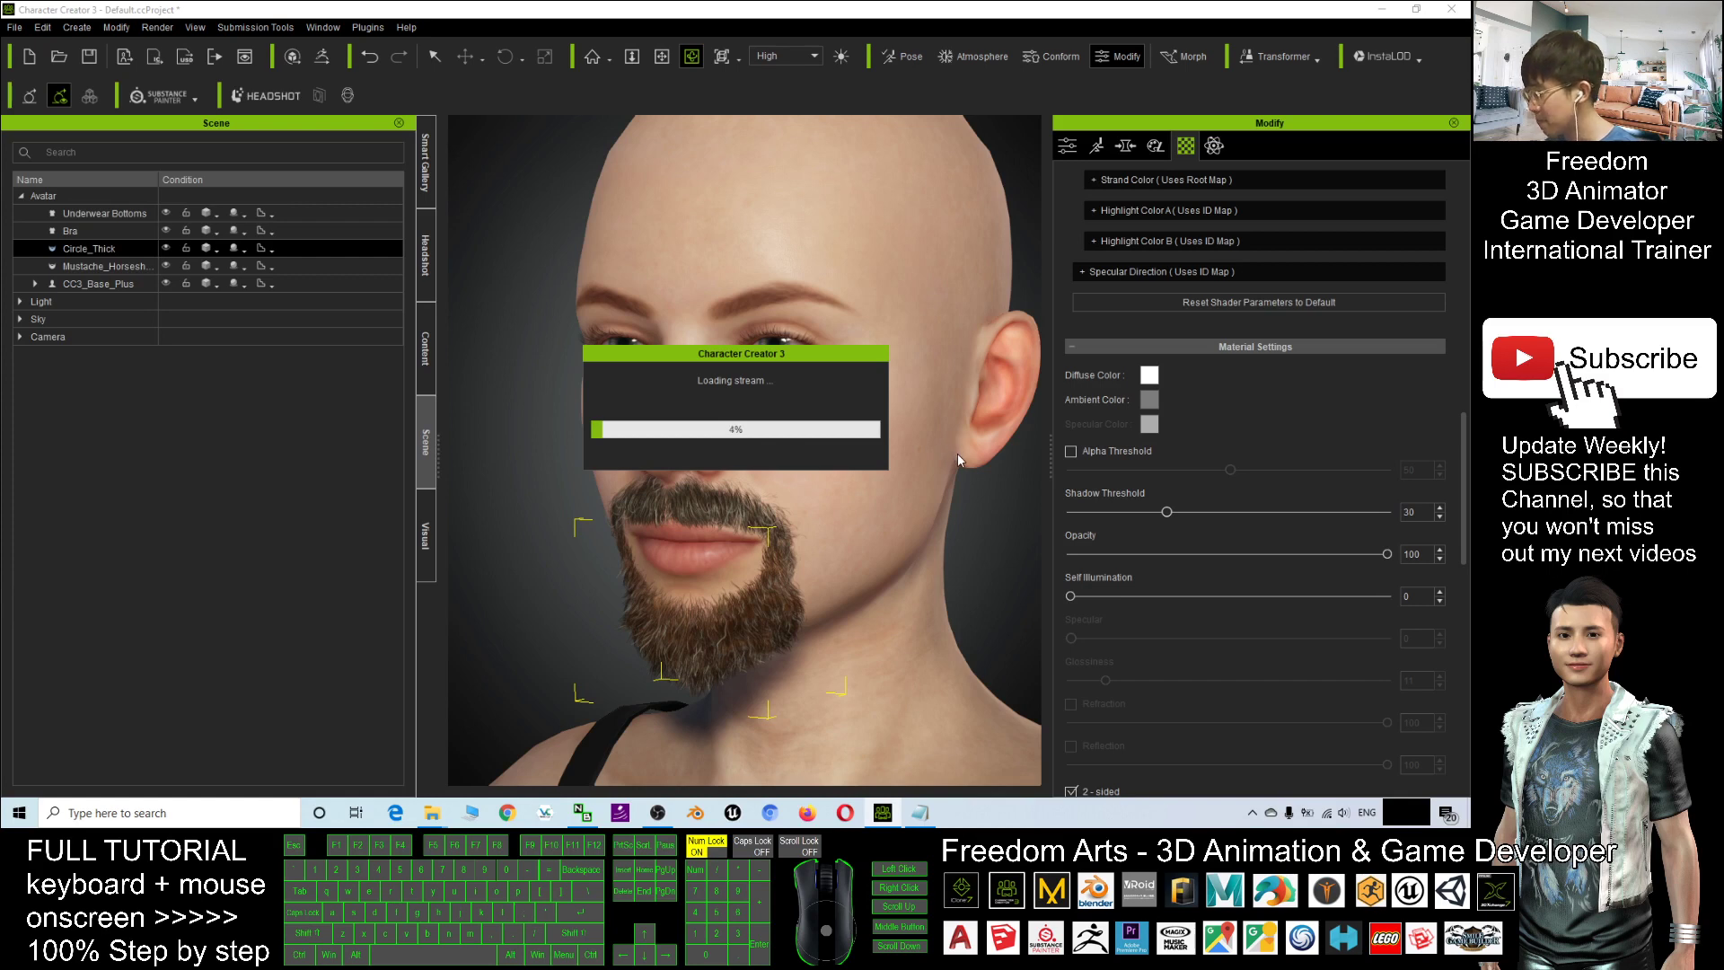
{"action": "left_click", "coordinate": [637, 813]}
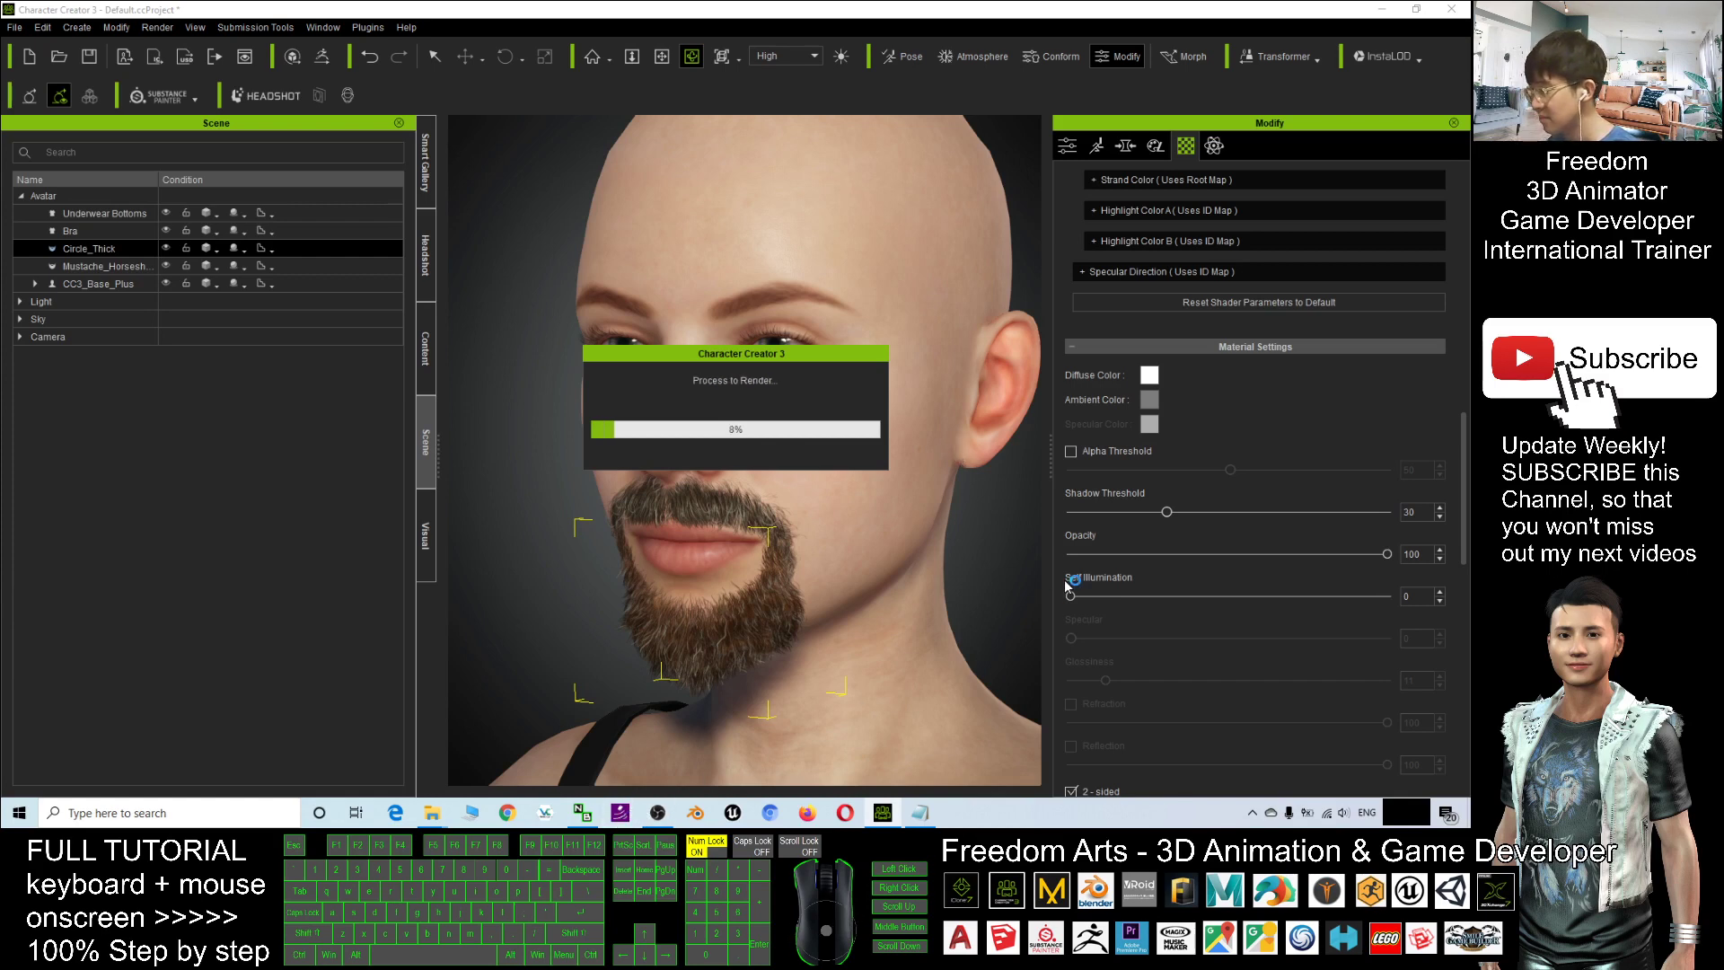
{"action": "left_click", "coordinate": [950, 8]}
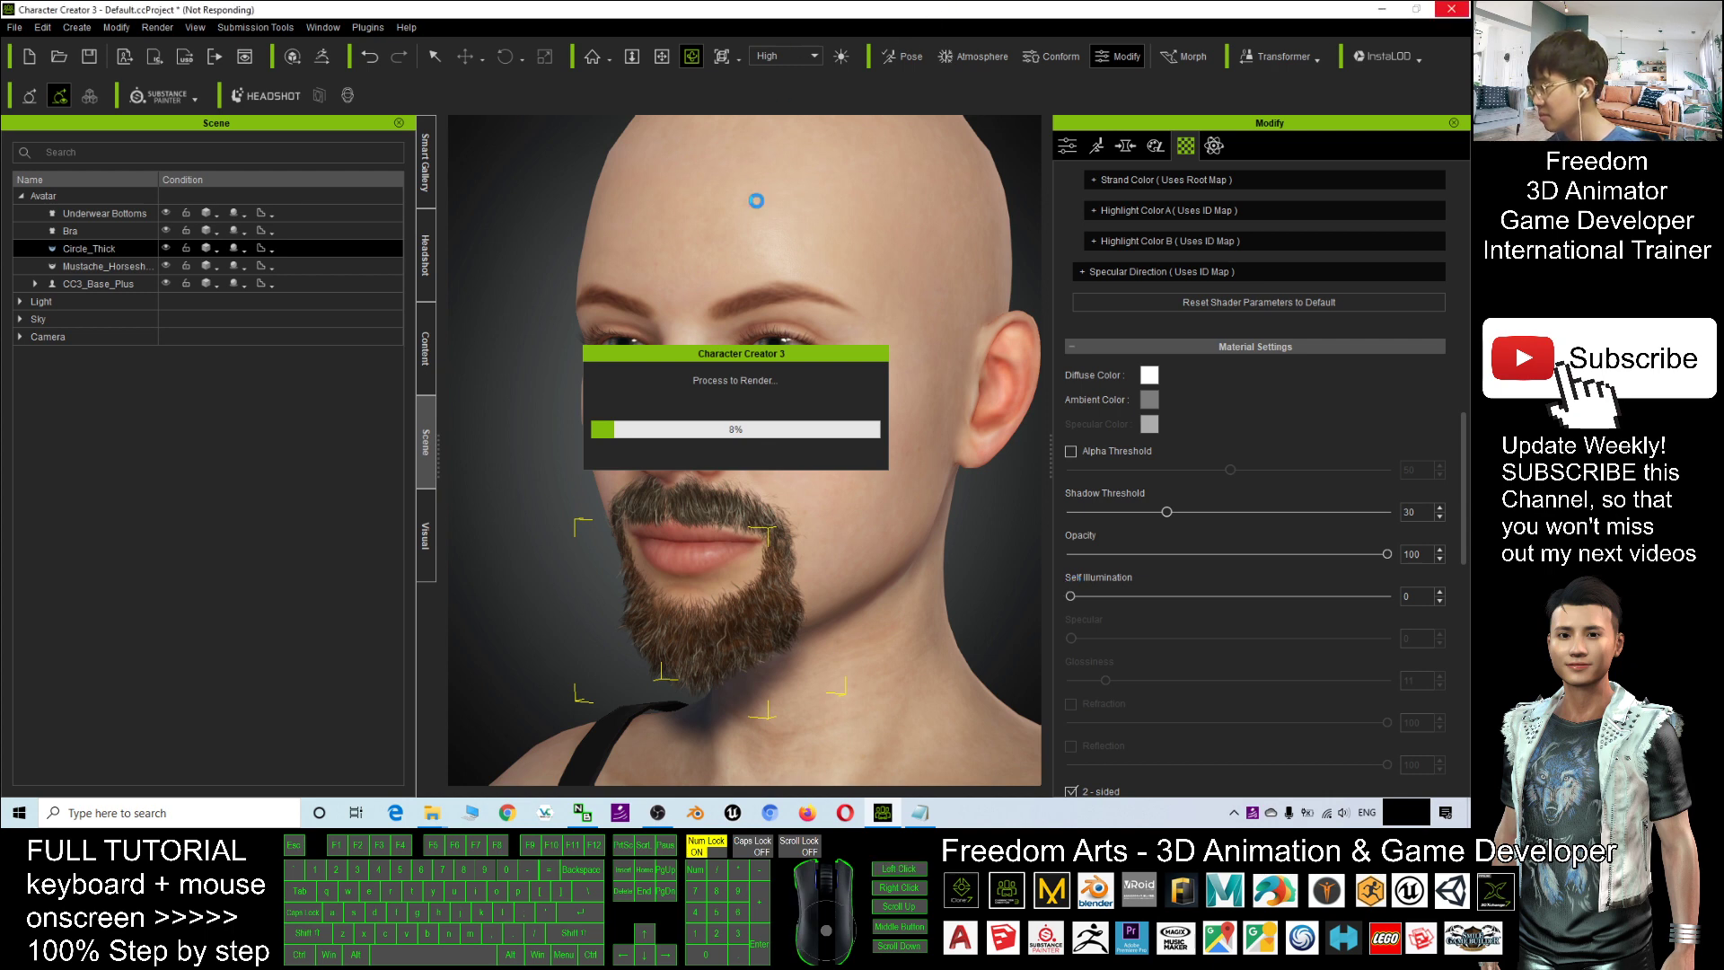
{"action": "left_click", "coordinate": [1006, 813]}
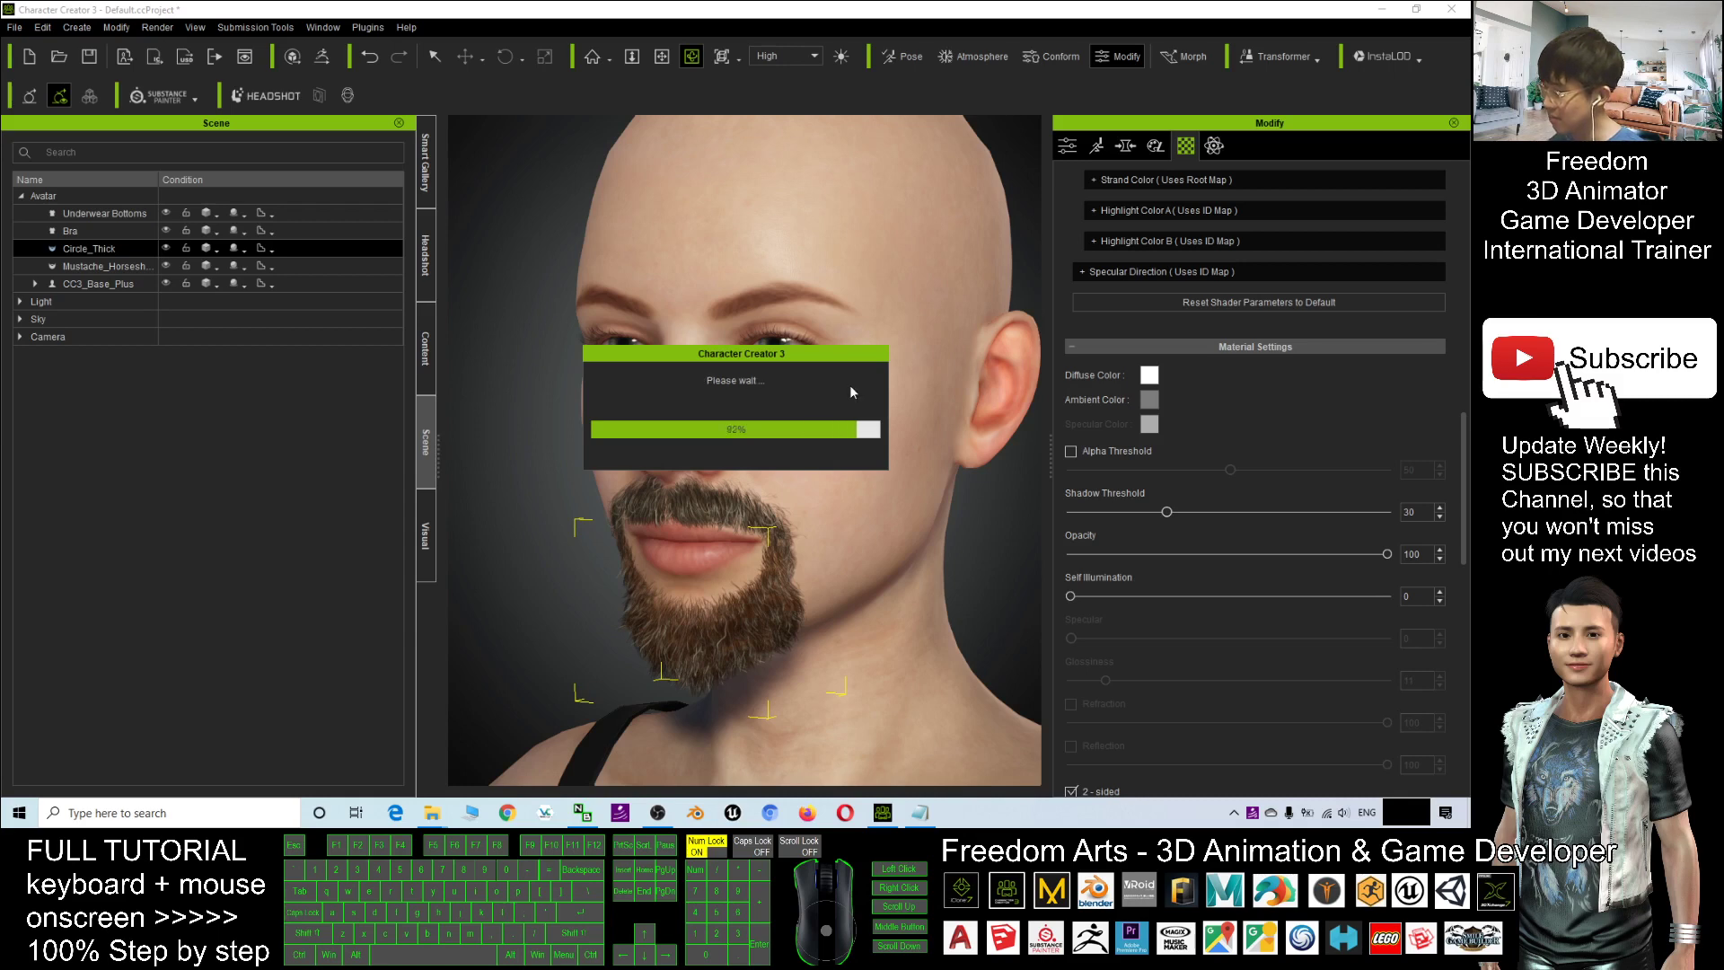
{"action": "scroll", "coordinate": [851, 384], "scroll_direction": "down", "scroll_amount": 5}
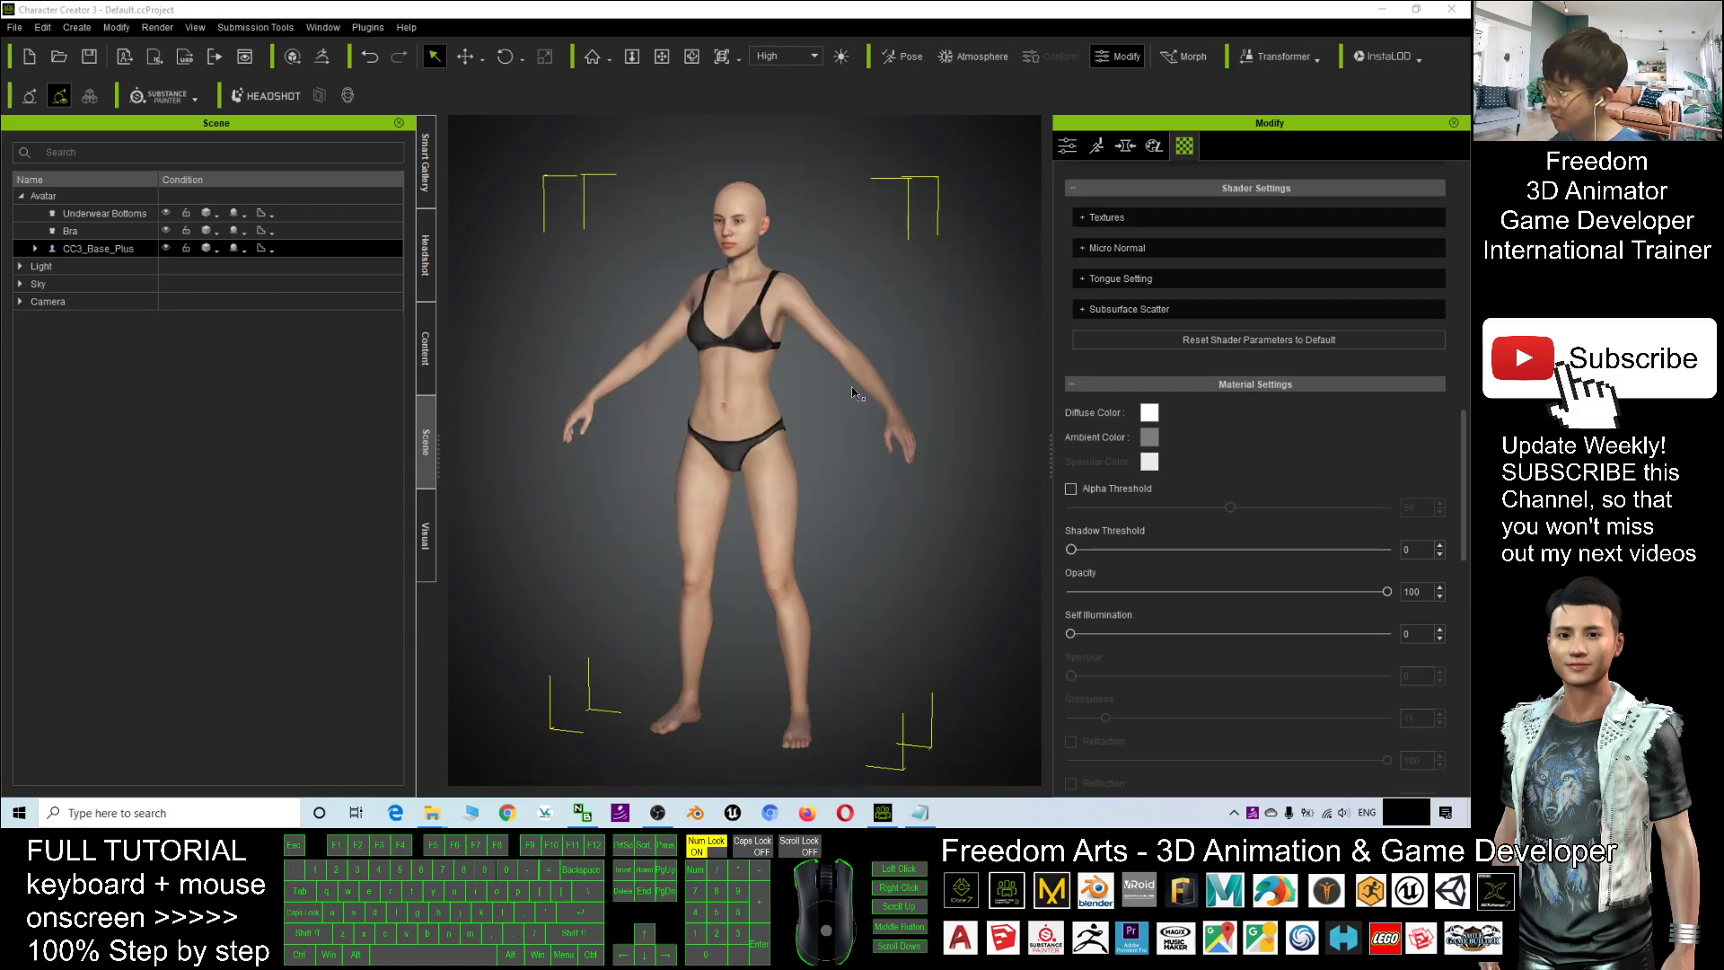
- Open the Content library and display its Project templates
{"action": "left_click", "coordinate": [425, 164]}
{"action": "left_click", "coordinate": [427, 240]}
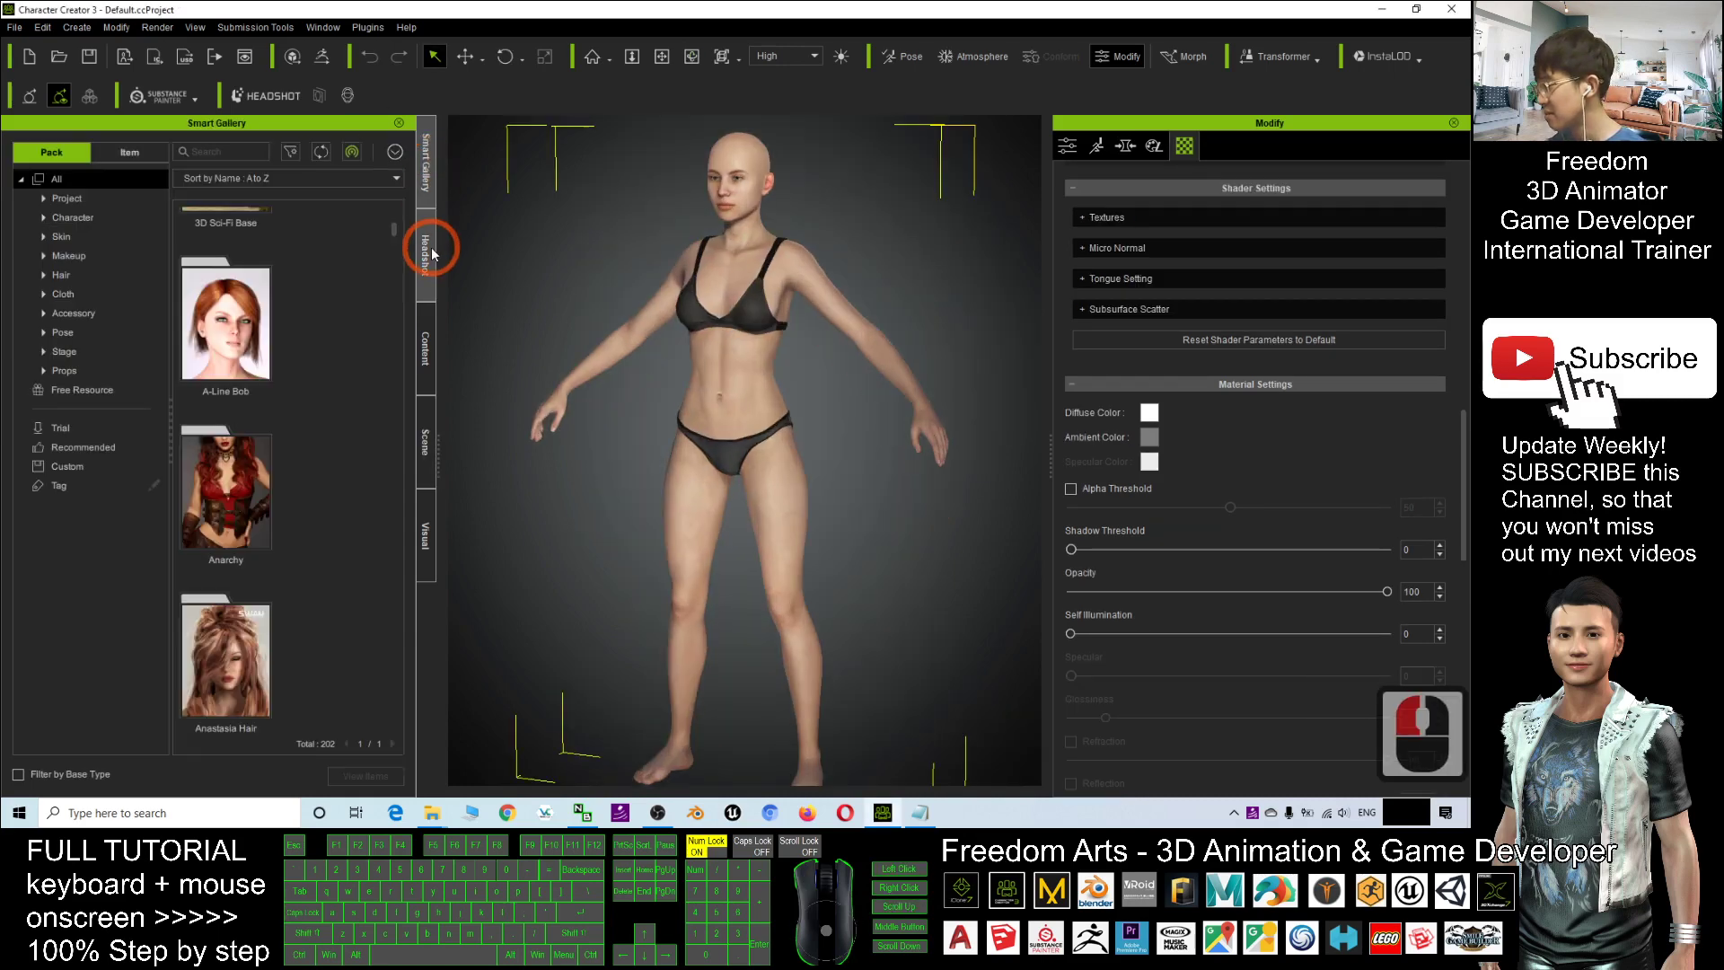
{"action": "left_click", "coordinate": [425, 348]}
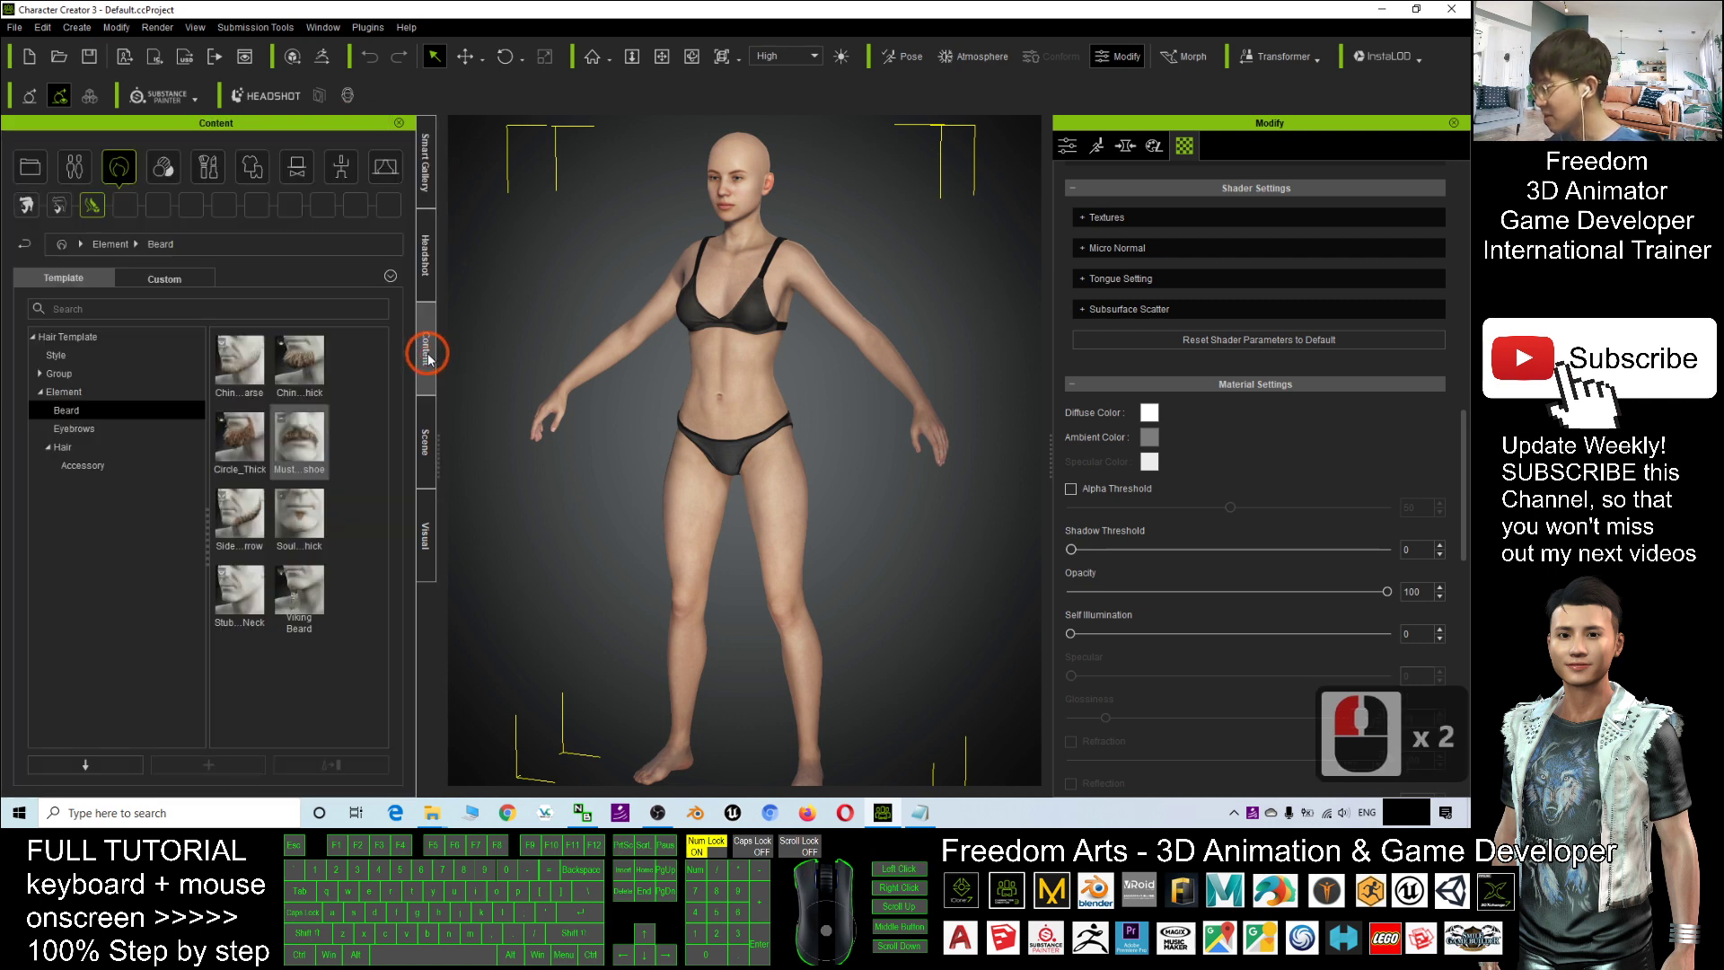
{"action": "left_click", "coordinate": [40, 169]}
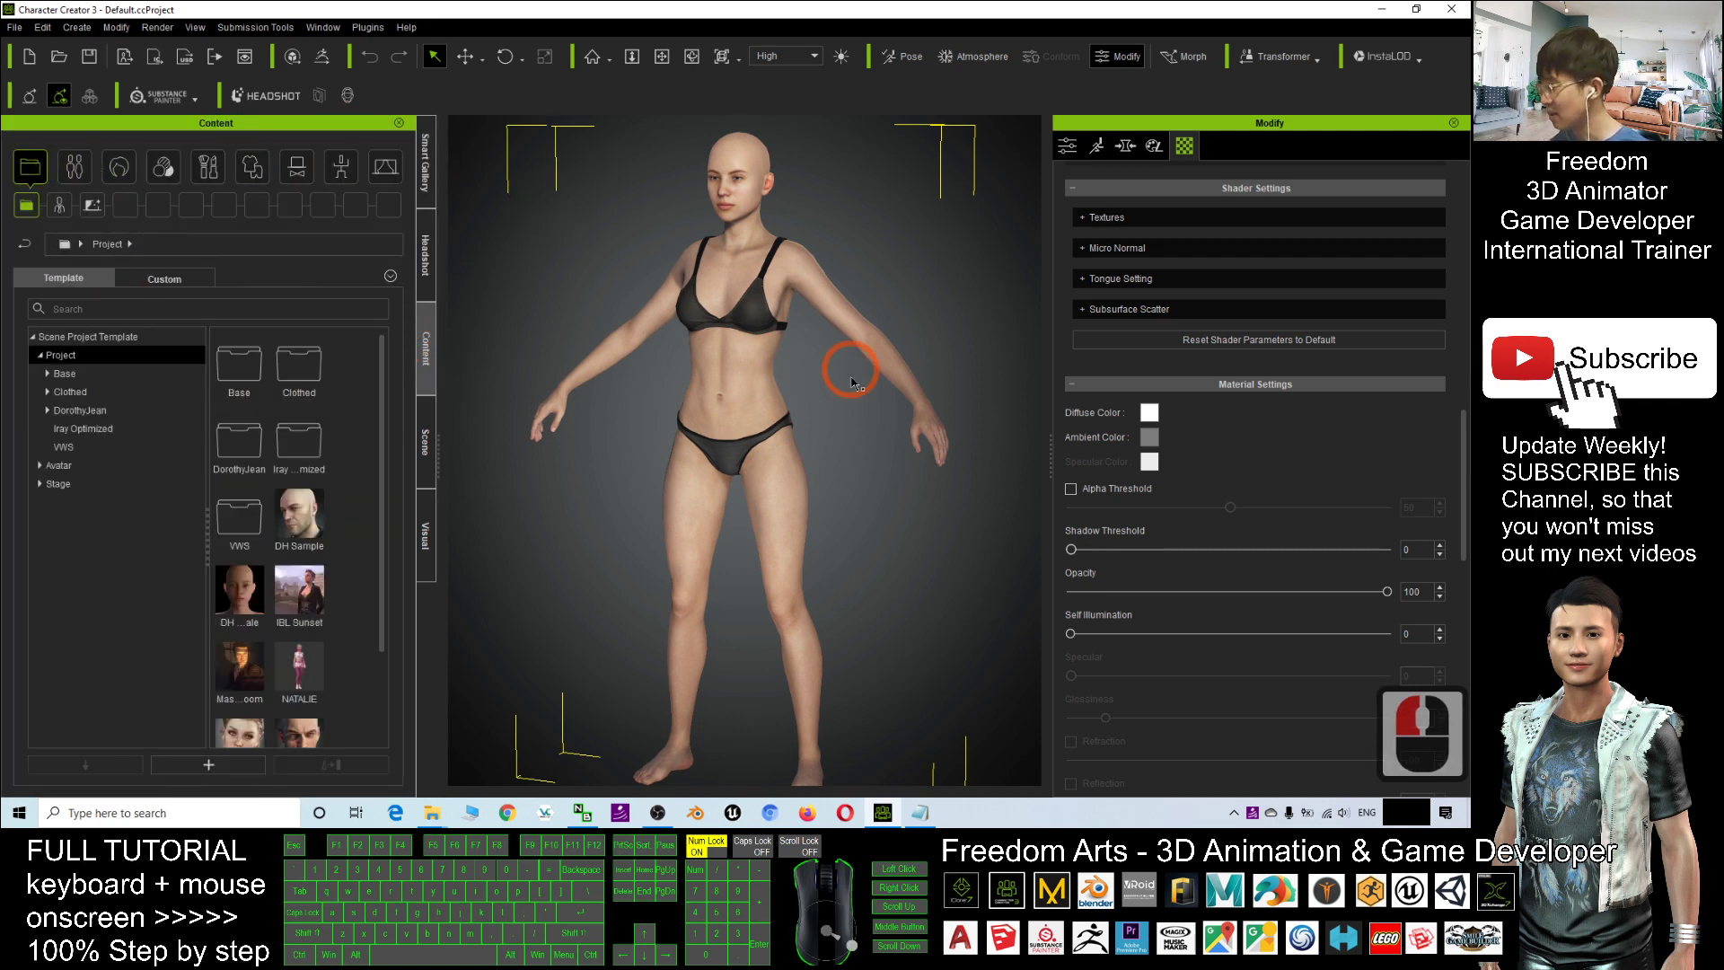
- Look over the new avatar's body and examine the bald head and face up close
{"action": "scroll", "coordinate": [833, 369], "scroll_direction": "up", "scroll_amount": 6}
{"action": "scroll", "coordinate": [833, 368], "scroll_direction": "down", "scroll_amount": 9}
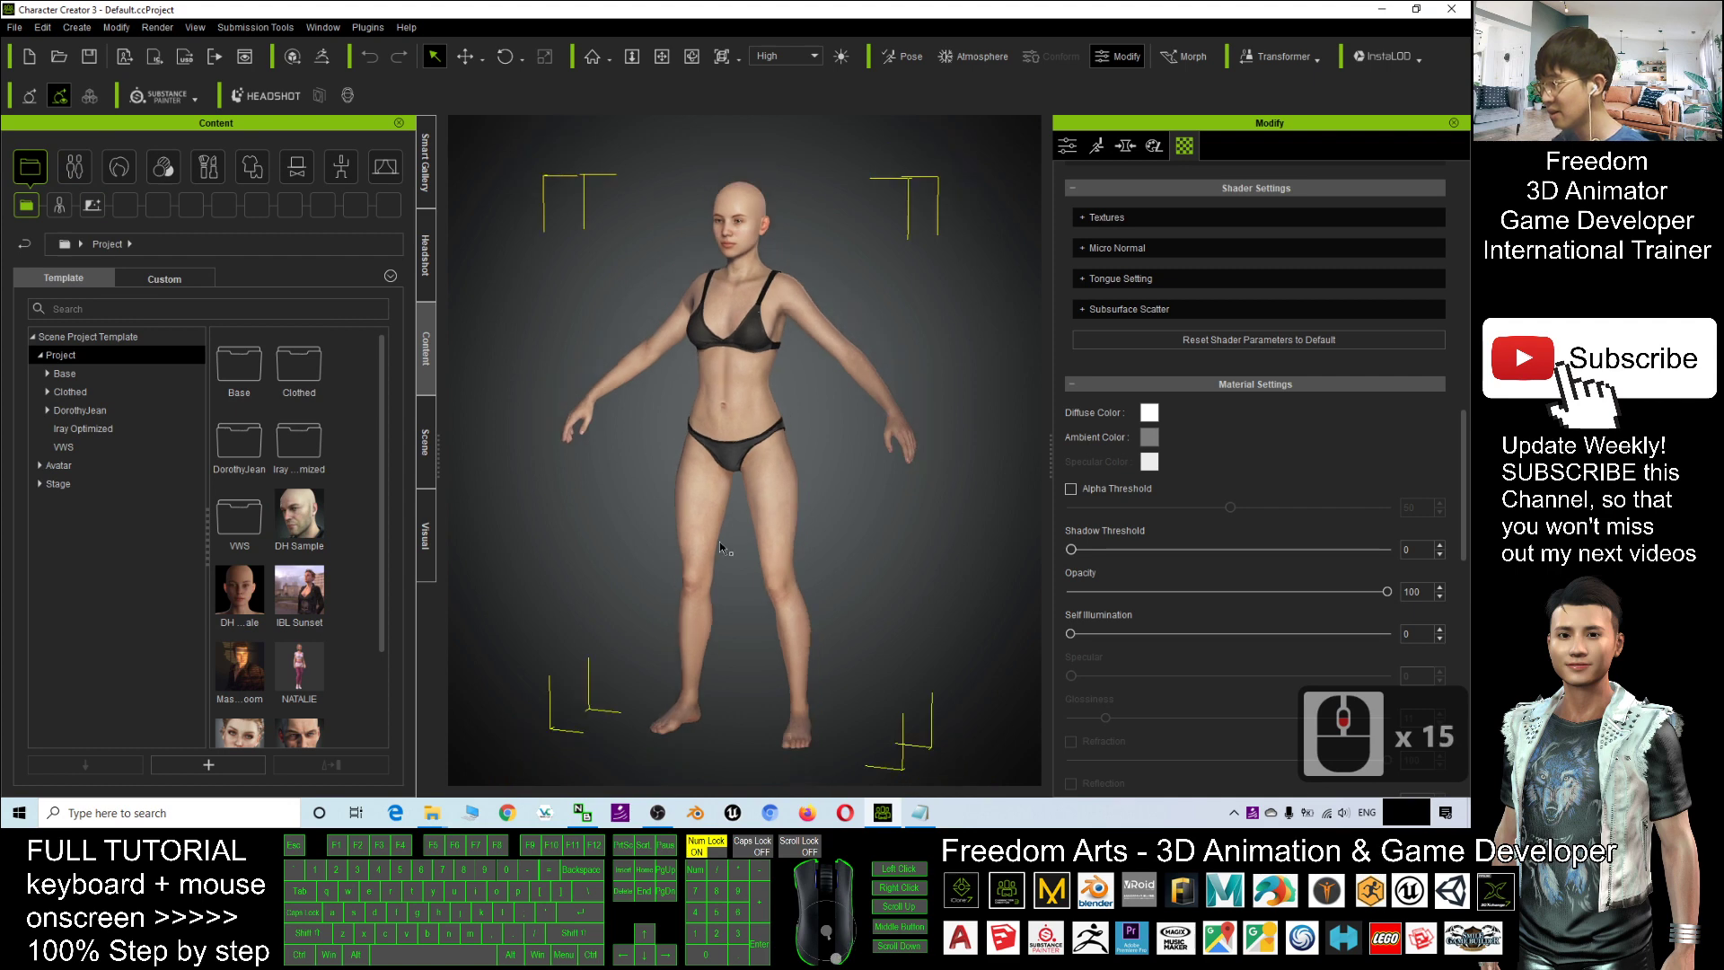
{"action": "scroll", "coordinate": [820, 380], "scroll_direction": "up", "scroll_amount": 20}
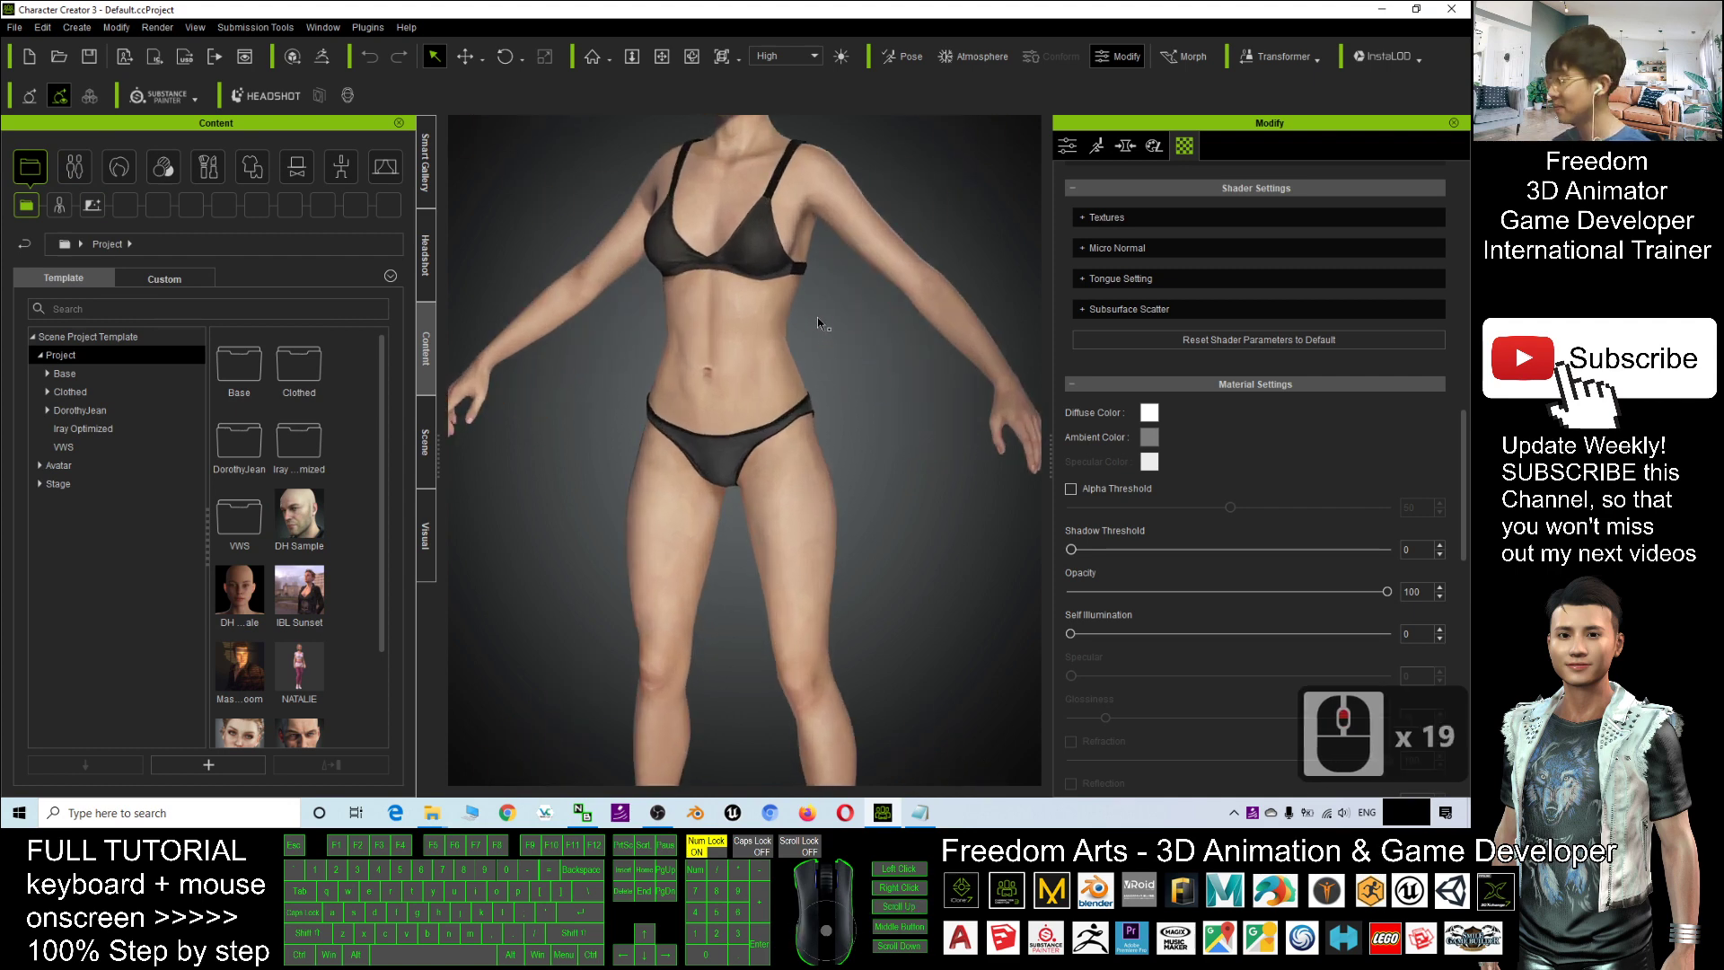
{"action": "key", "text": "x"}
{"action": "left_click_drag", "start_coordinate": [770, 331], "coordinate": [763, 633]}
{"action": "scroll", "coordinate": [837, 401], "scroll_direction": "up", "scroll_amount": 13}
{"action": "key", "text": "x"}
{"action": "scroll", "coordinate": [784, 565], "scroll_direction": "down", "scroll_amount": 2}
{"action": "middle_click_drag", "start_coordinate": [783, 538], "coordinate": [772, 512]}
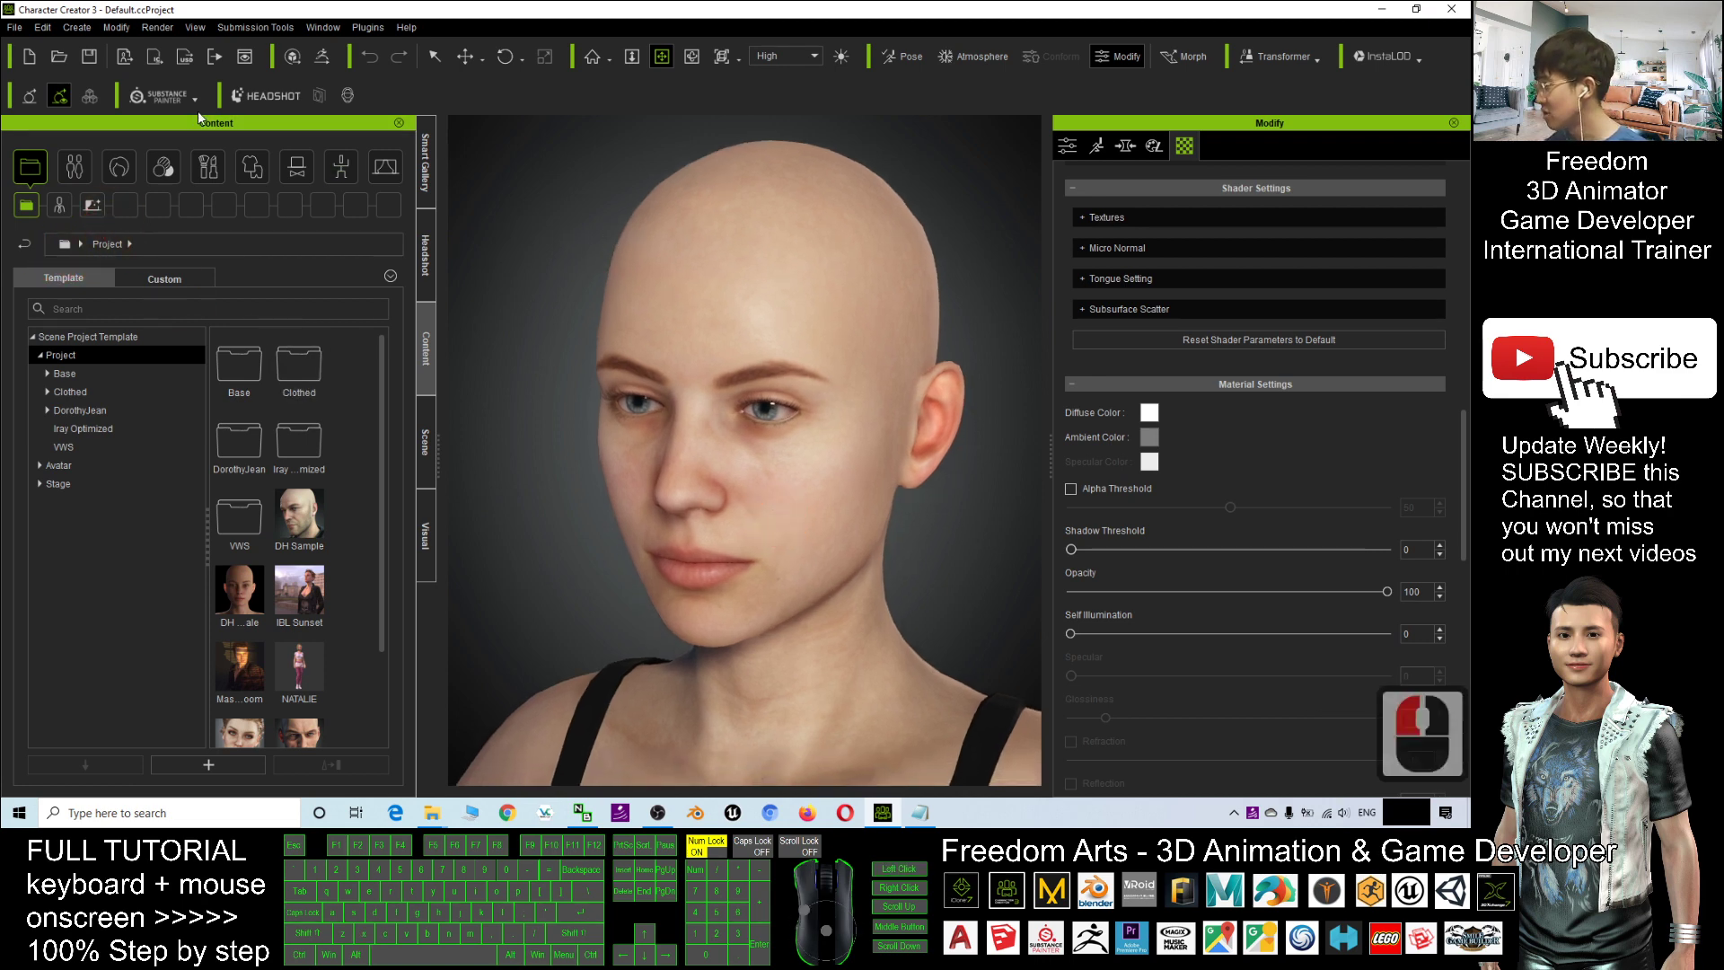
- Look through the Element, Style and Group categories of the hair templates
{"action": "left_click", "coordinate": [124, 169]}
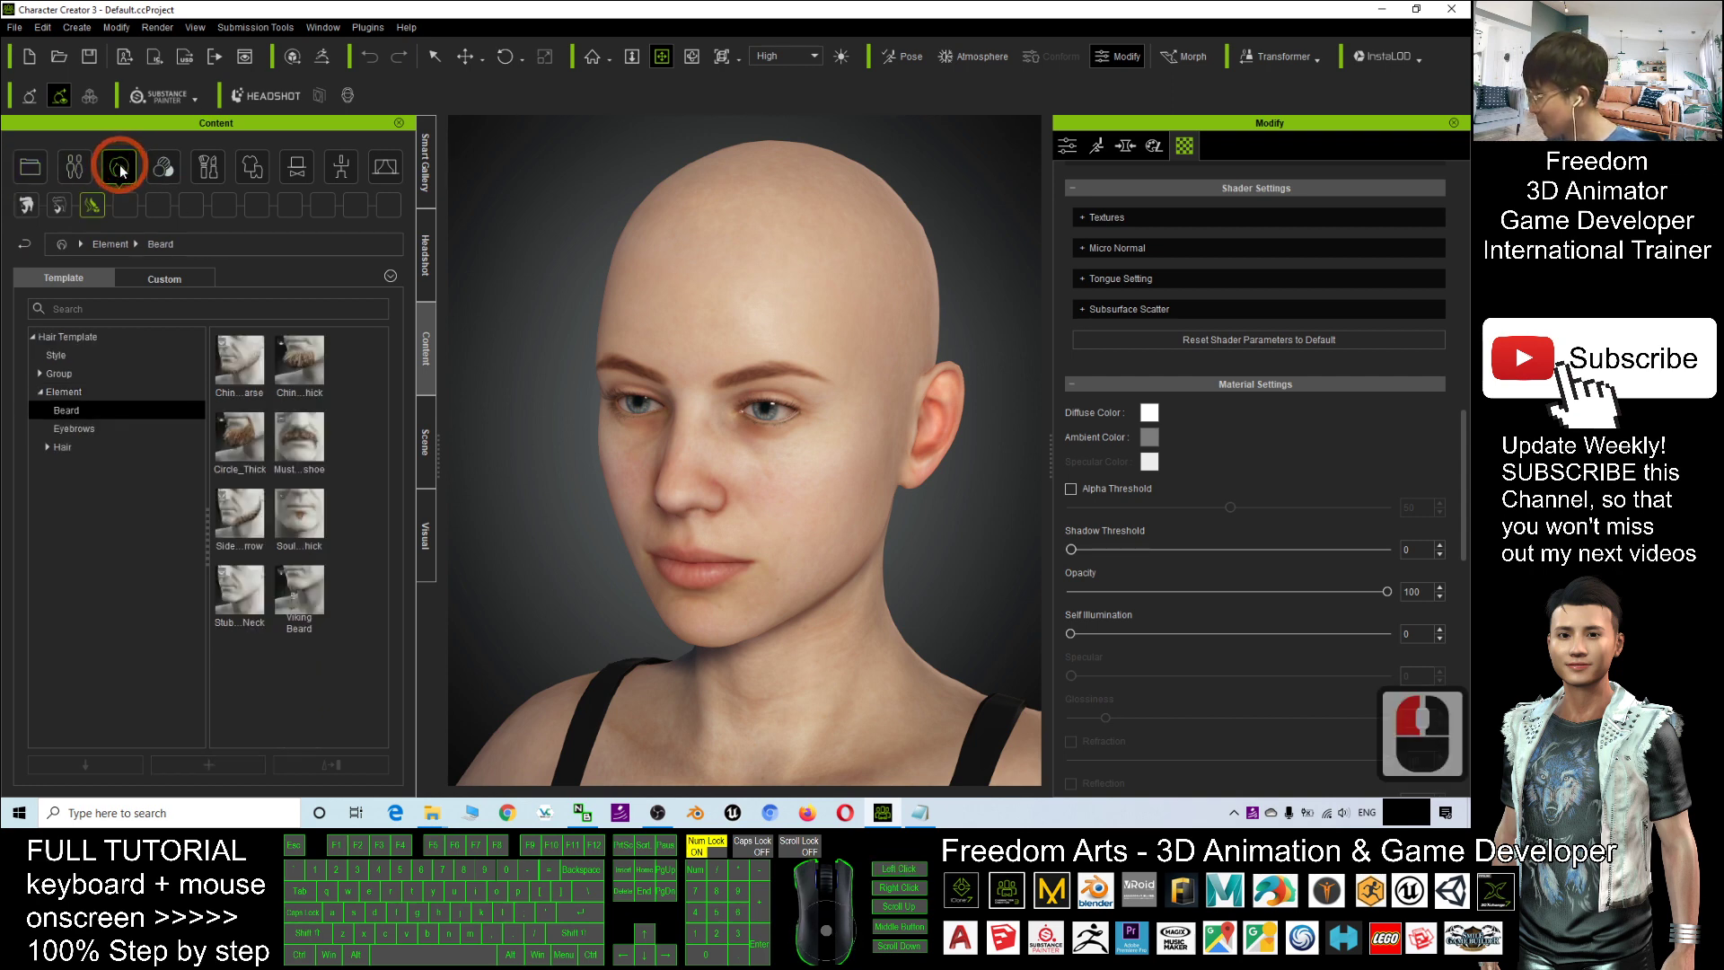
{"action": "left_click", "coordinate": [119, 167]}
{"action": "left_click", "coordinate": [88, 209]}
{"action": "left_click", "coordinate": [50, 208]}
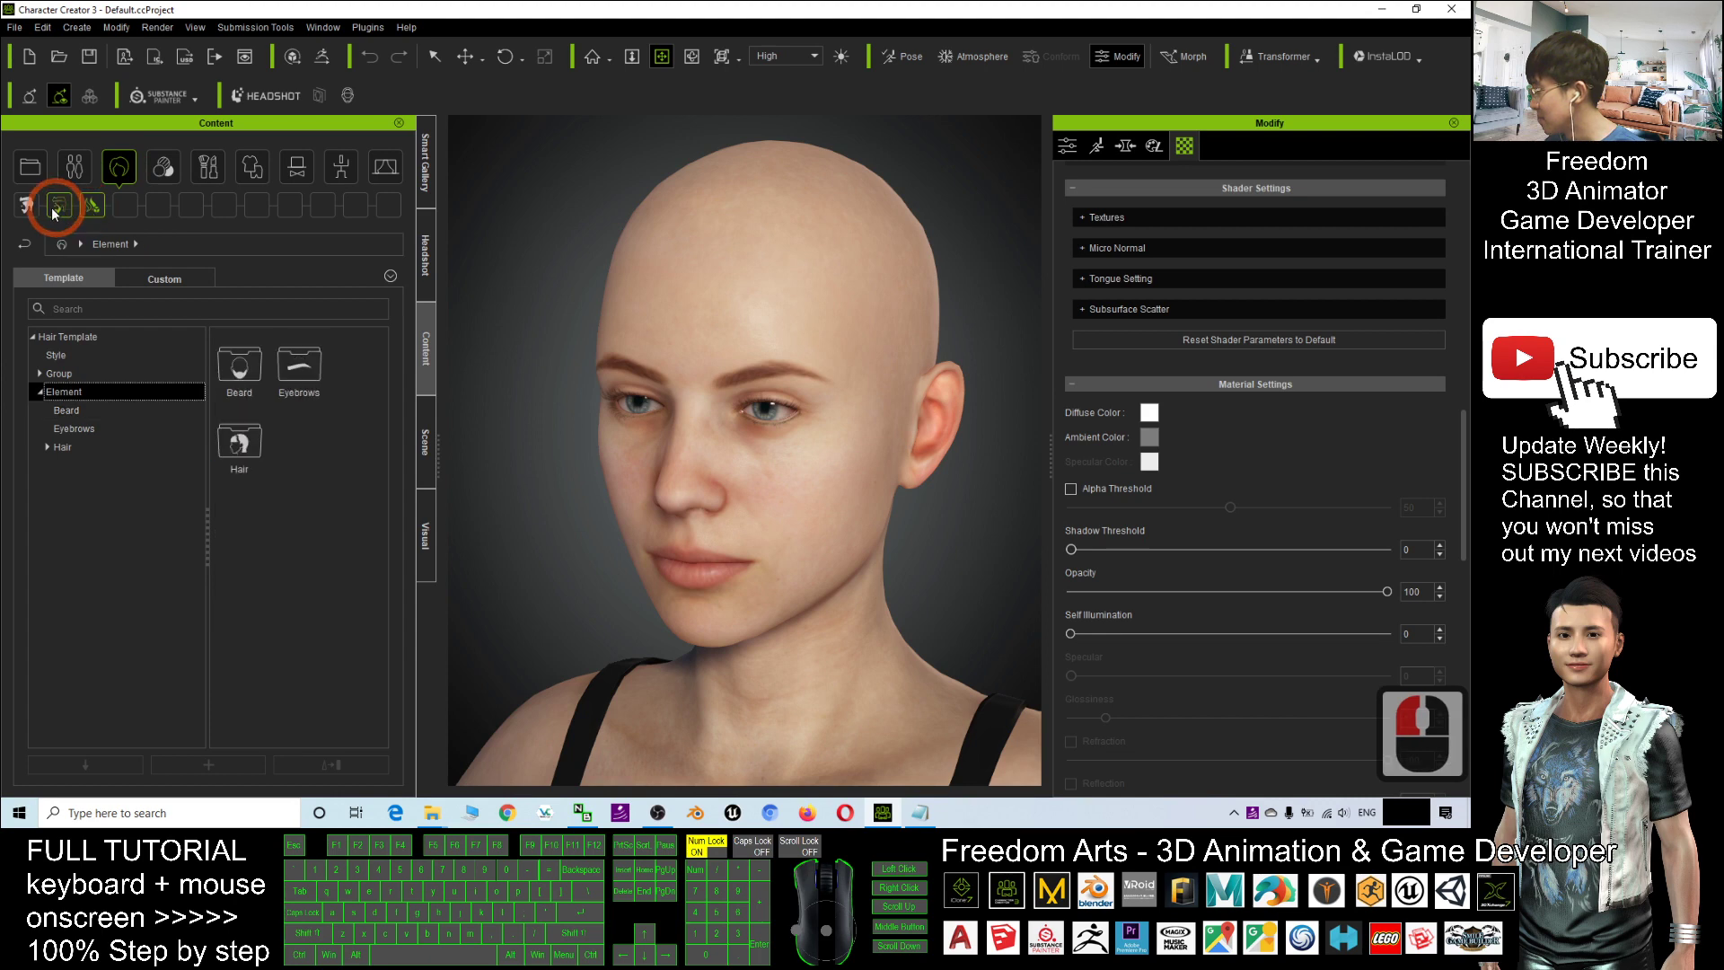
{"action": "left_click", "coordinate": [119, 167]}
{"action": "left_click", "coordinate": [54, 355]}
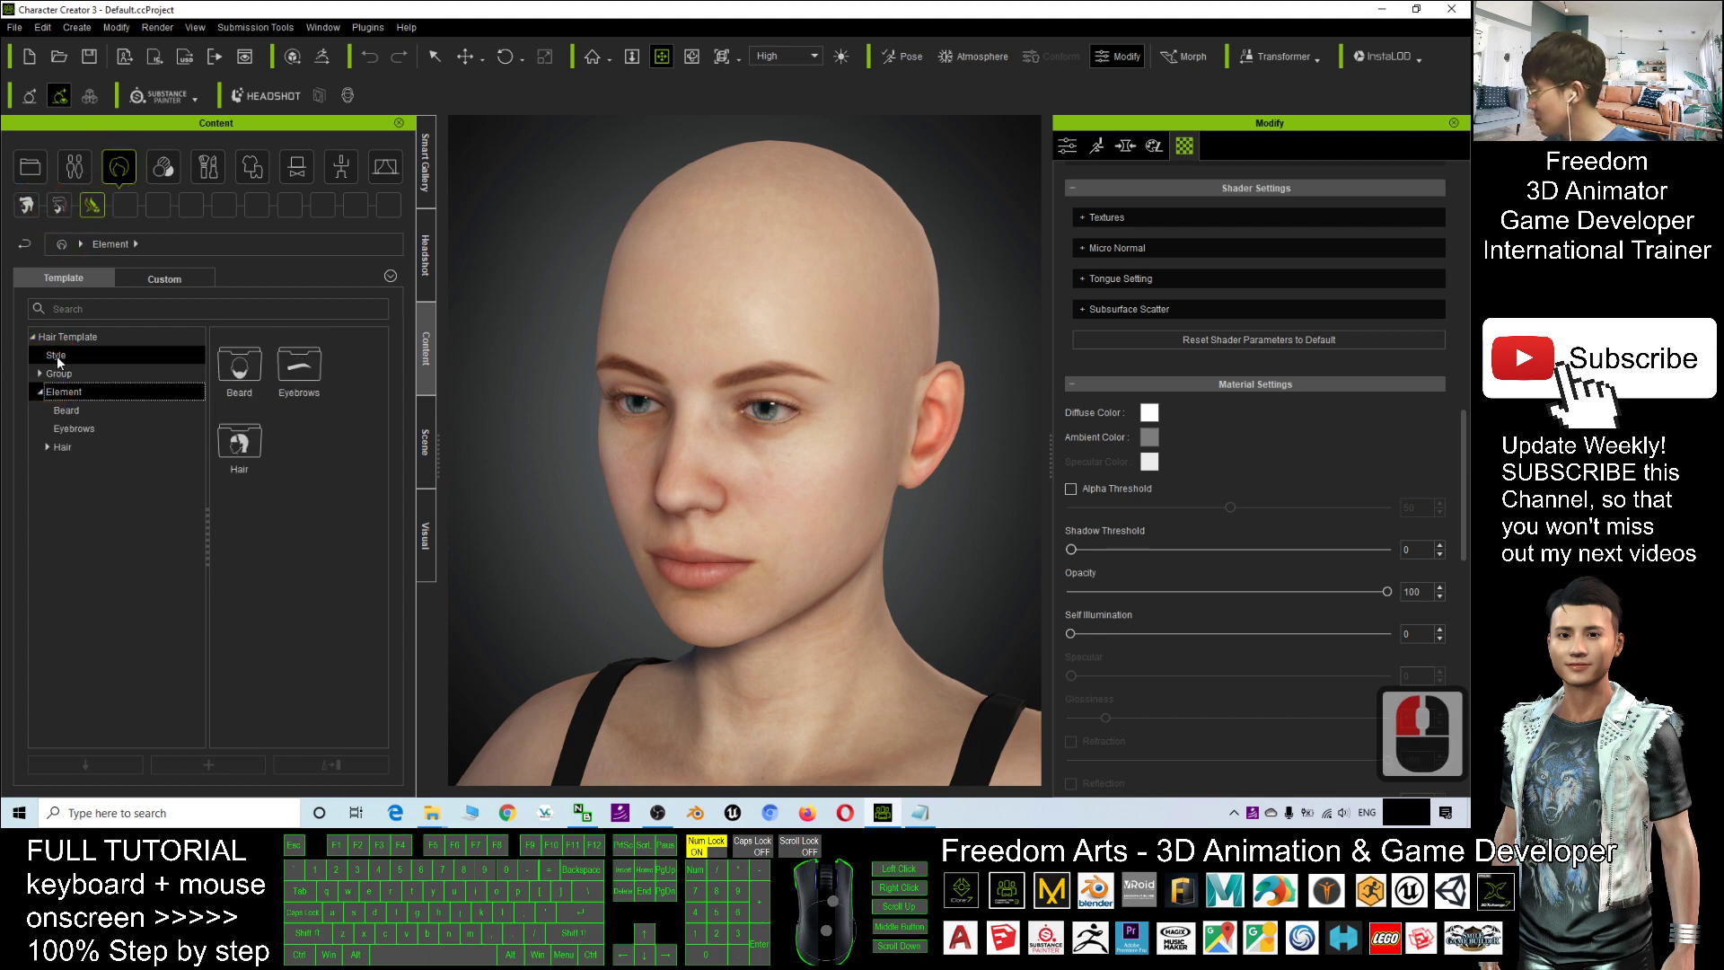
{"action": "left_click", "coordinate": [35, 206]}
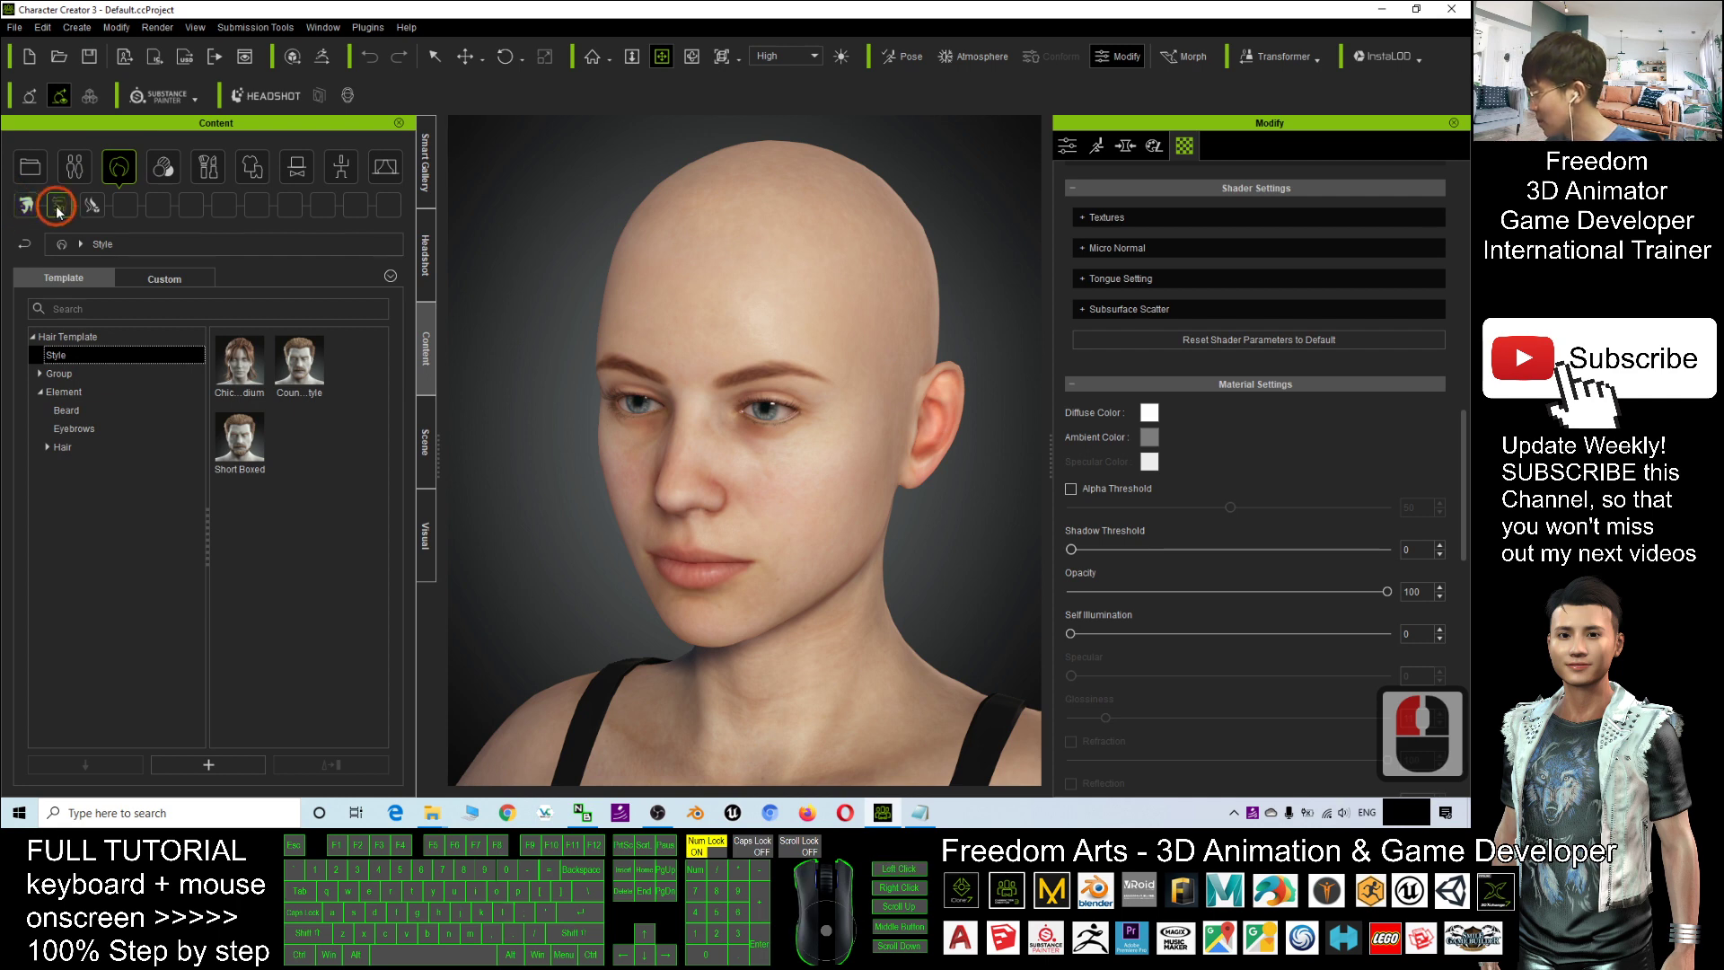
{"action": "left_click", "coordinate": [63, 207]}
{"action": "left_click", "coordinate": [61, 205]}
- Open the Beard folder under Element in the hair templates
{"action": "left_click", "coordinate": [40, 394]}
{"action": "double_click", "coordinate": [41, 392]}
{"action": "left_click", "coordinate": [89, 207]}
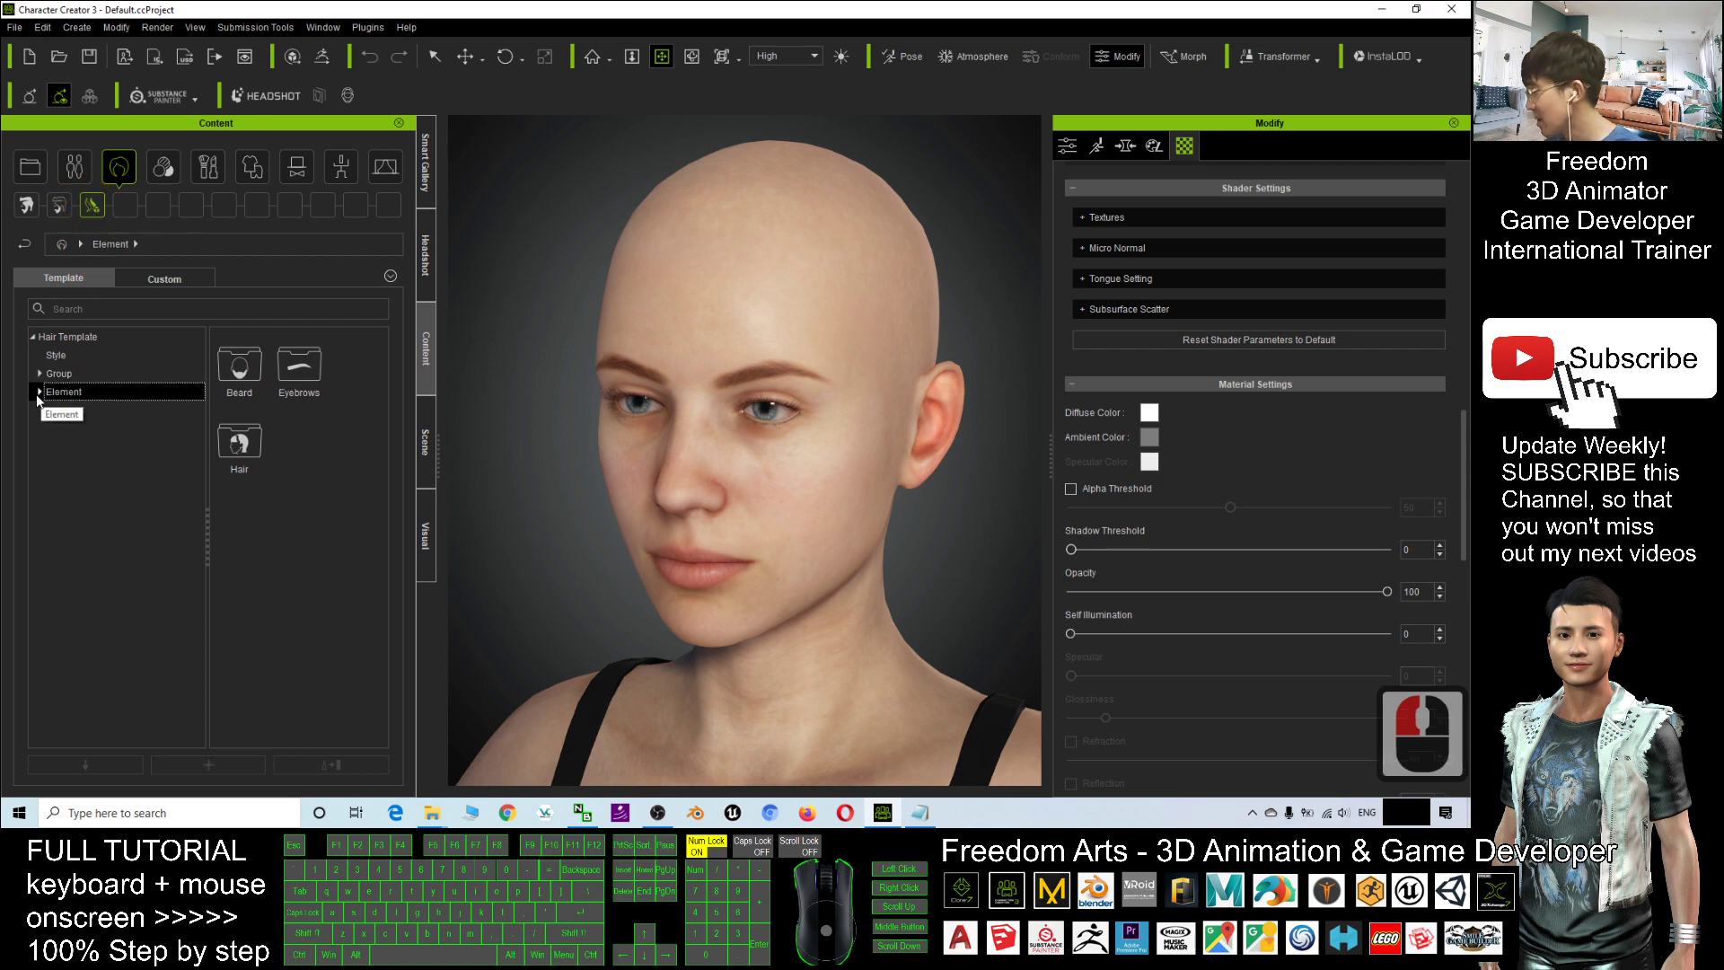
{"action": "left_click", "coordinate": [39, 392]}
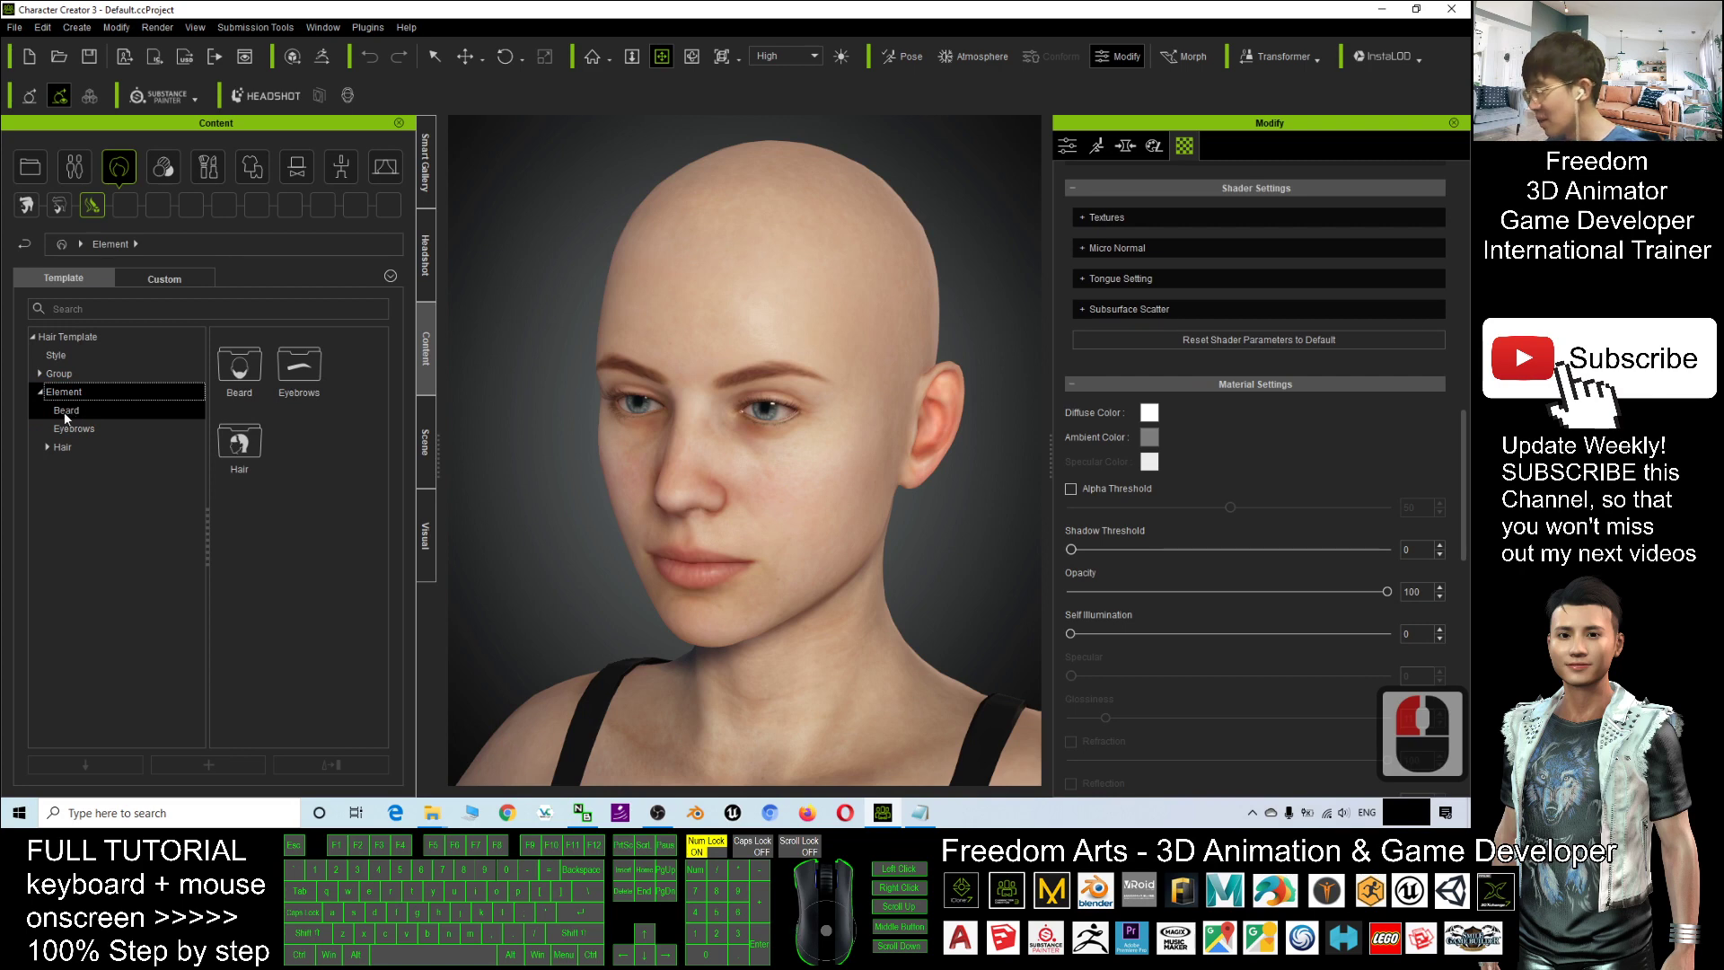
{"action": "left_click", "coordinate": [63, 411]}
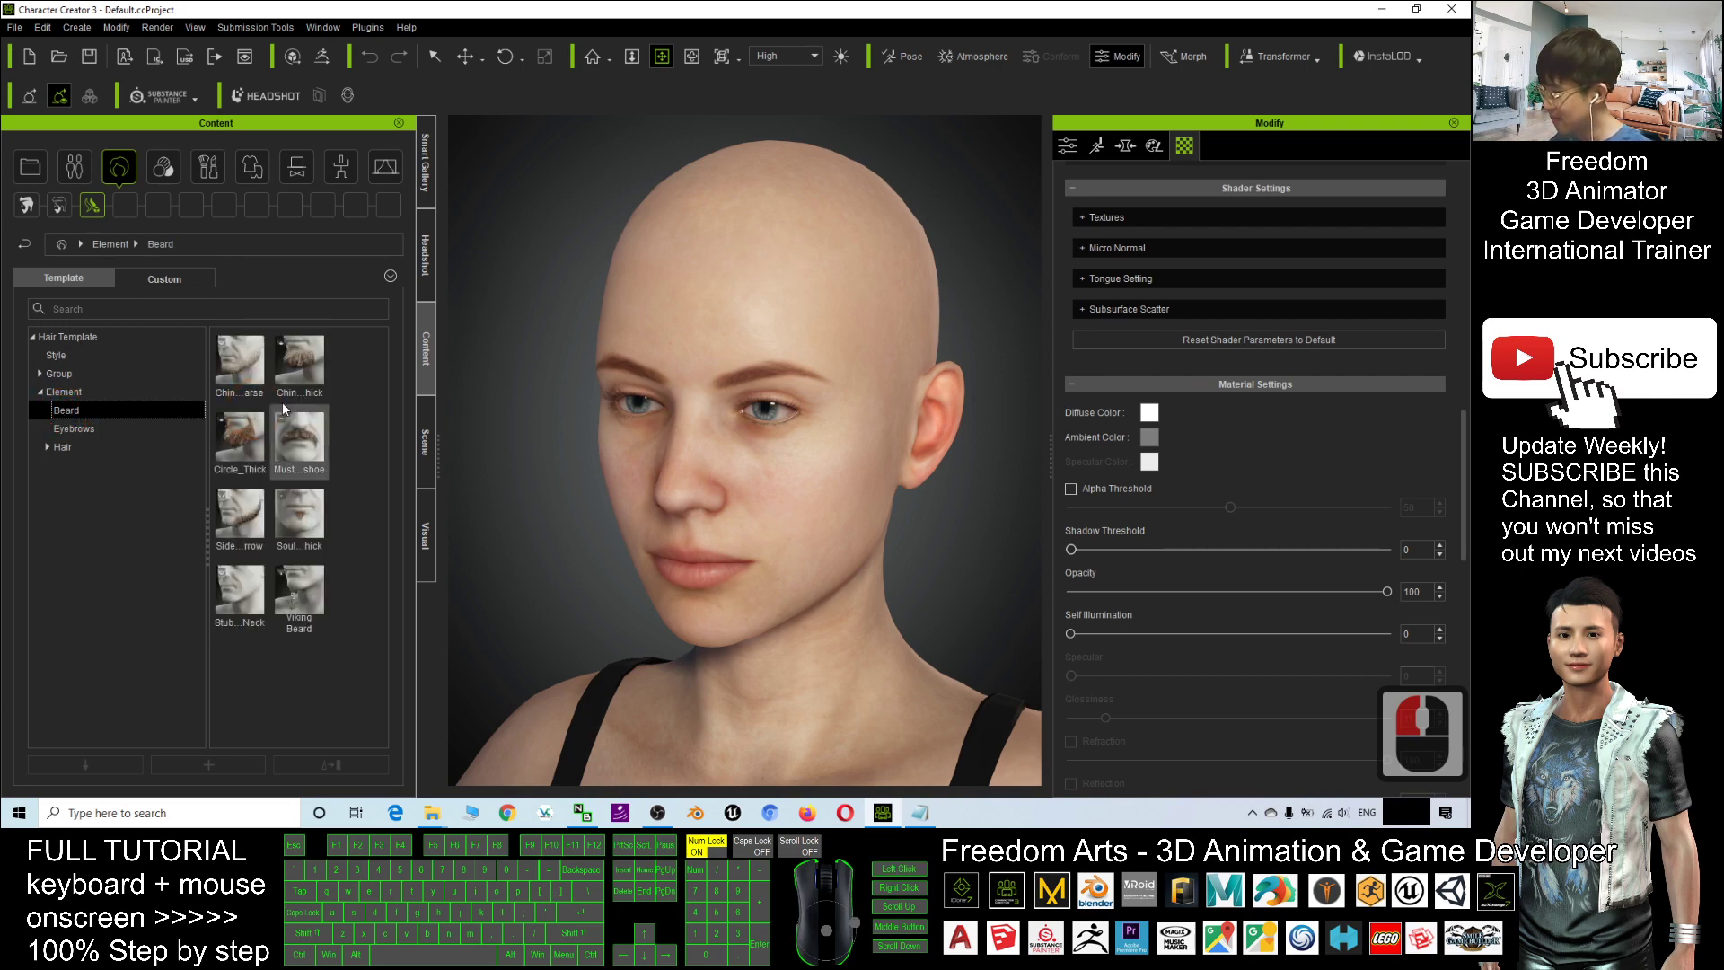
- Apply the Mustache_Horseshoe beard element to the avatar's face
{"action": "left_click_drag", "start_coordinate": [908, 413], "coordinate": [882, 548]}
{"action": "key", "text": "x"}
{"action": "key", "text": "c"}
{"action": "left_click_drag", "start_coordinate": [871, 558], "coordinate": [796, 616]}
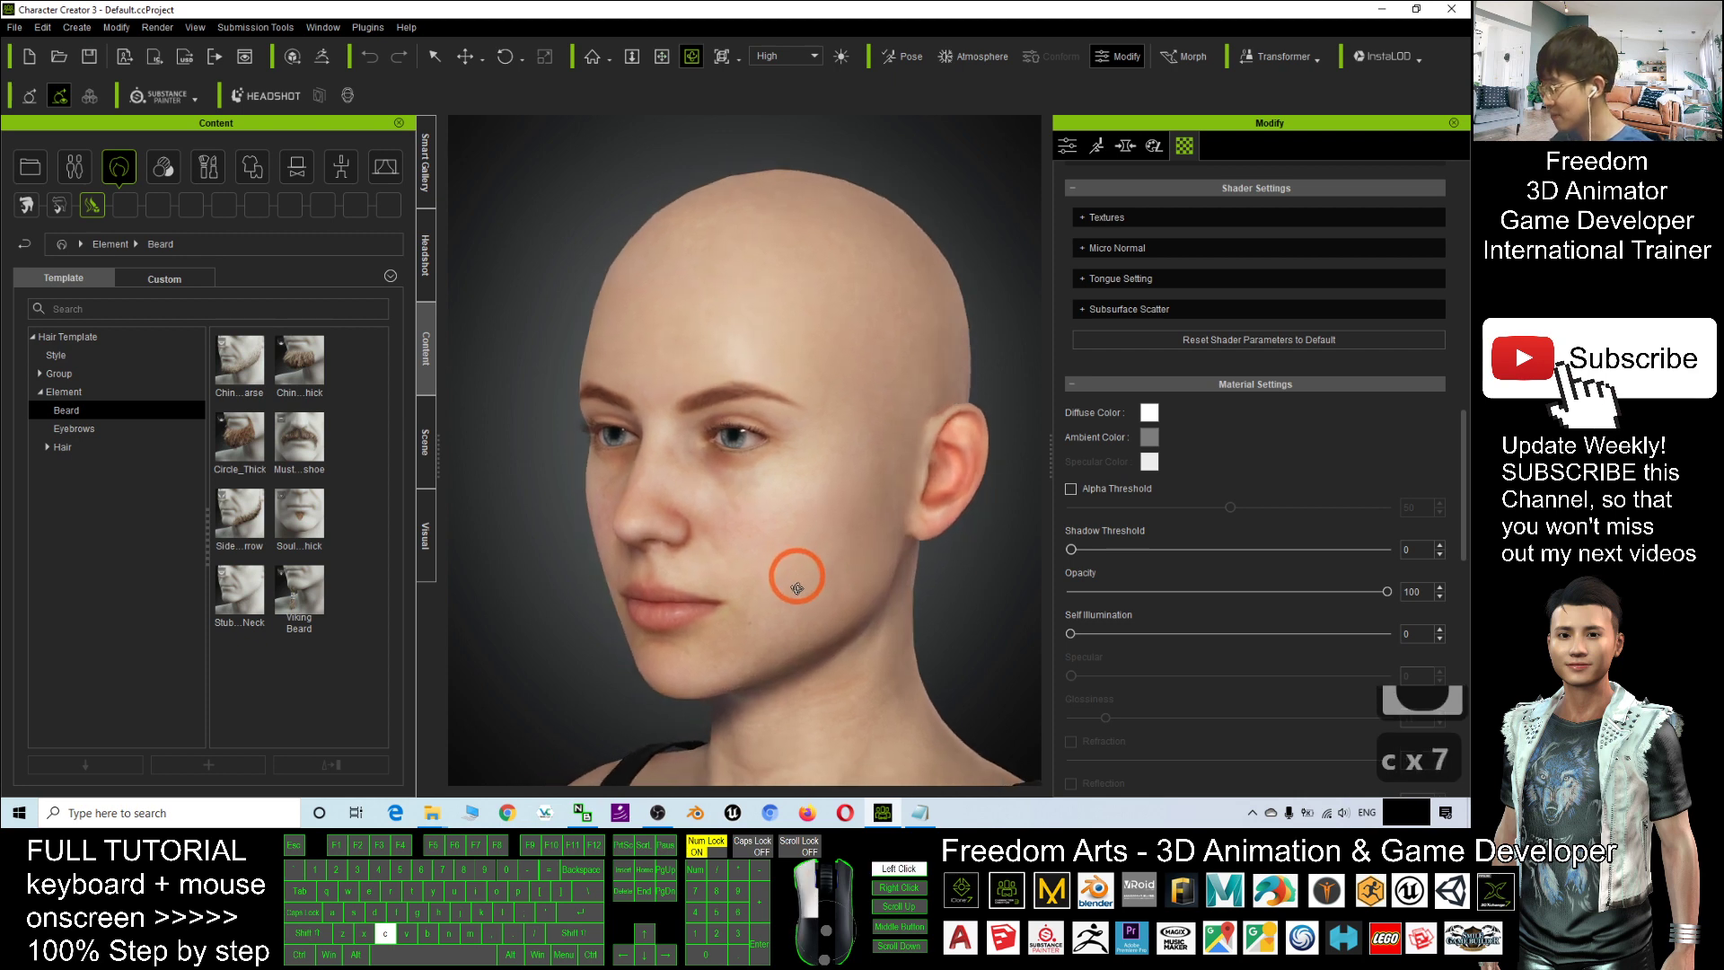
{"action": "scroll", "coordinate": [735, 510], "scroll_direction": "up", "scroll_amount": 2}
{"action": "scroll", "coordinate": [724, 512], "scroll_direction": "down", "scroll_amount": 3}
{"action": "scroll", "coordinate": [734, 510], "scroll_direction": "up", "scroll_amount": 1}
{"action": "scroll", "coordinate": [734, 510], "scroll_direction": "up", "scroll_amount": 2}
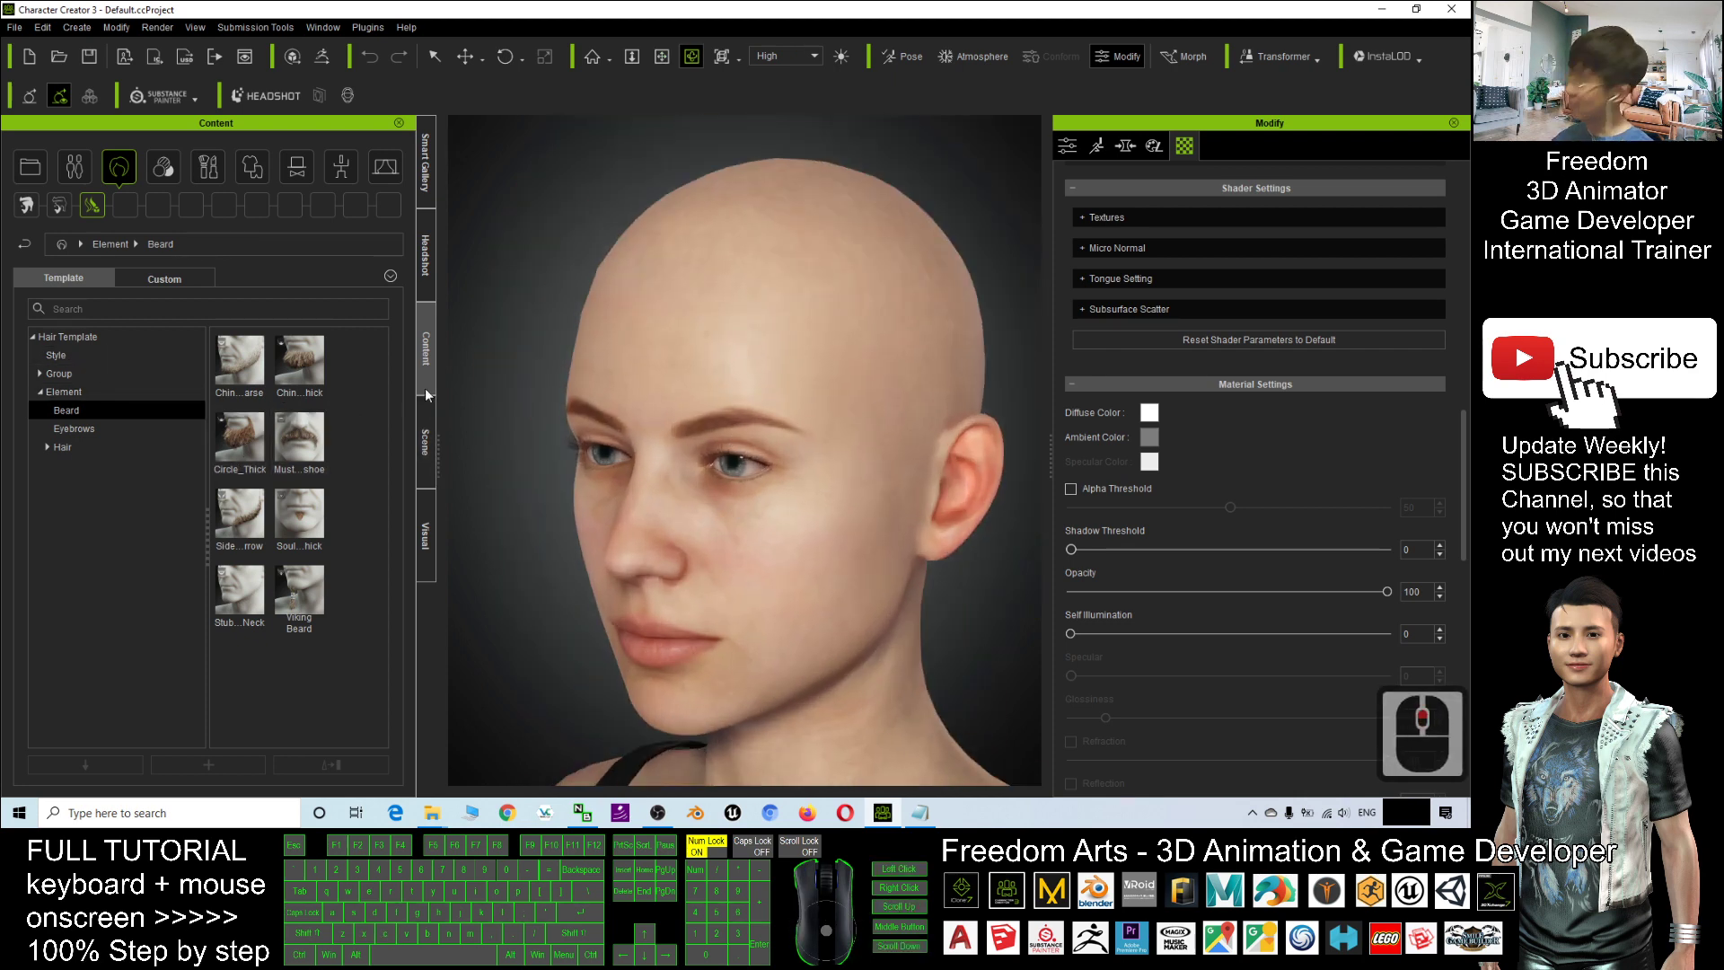
{"action": "mouse_move", "coordinate": [296, 431]}
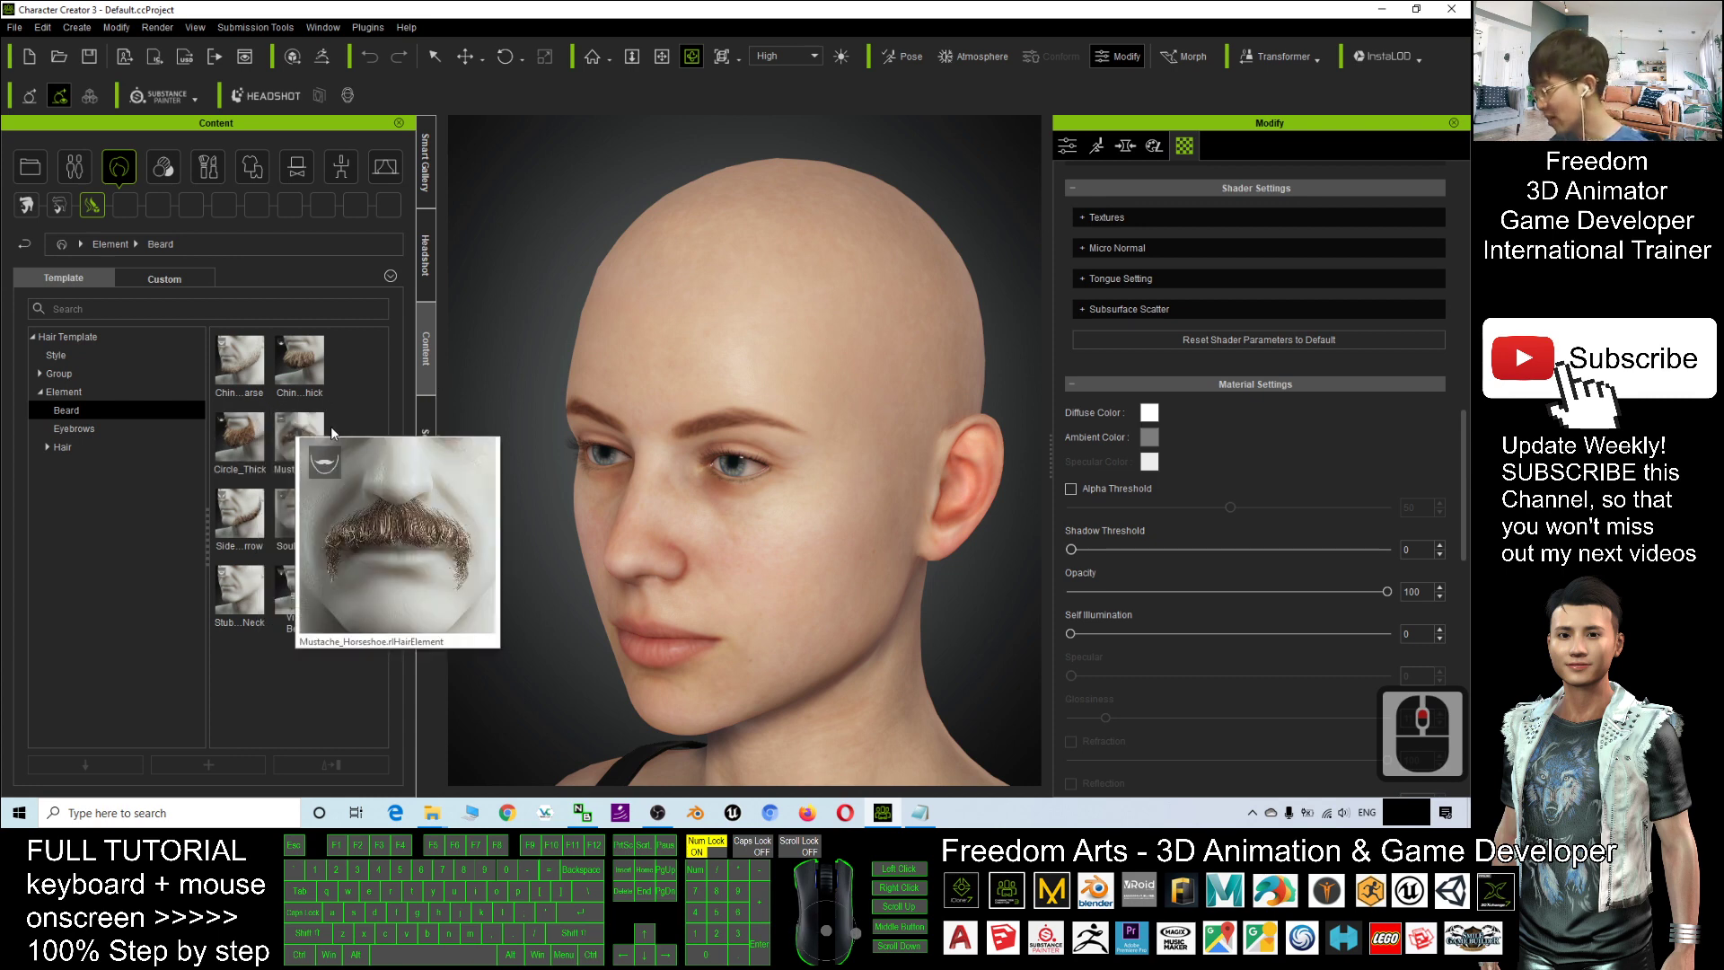
{"action": "left_click_drag", "start_coordinate": [289, 435], "coordinate": [702, 557]}
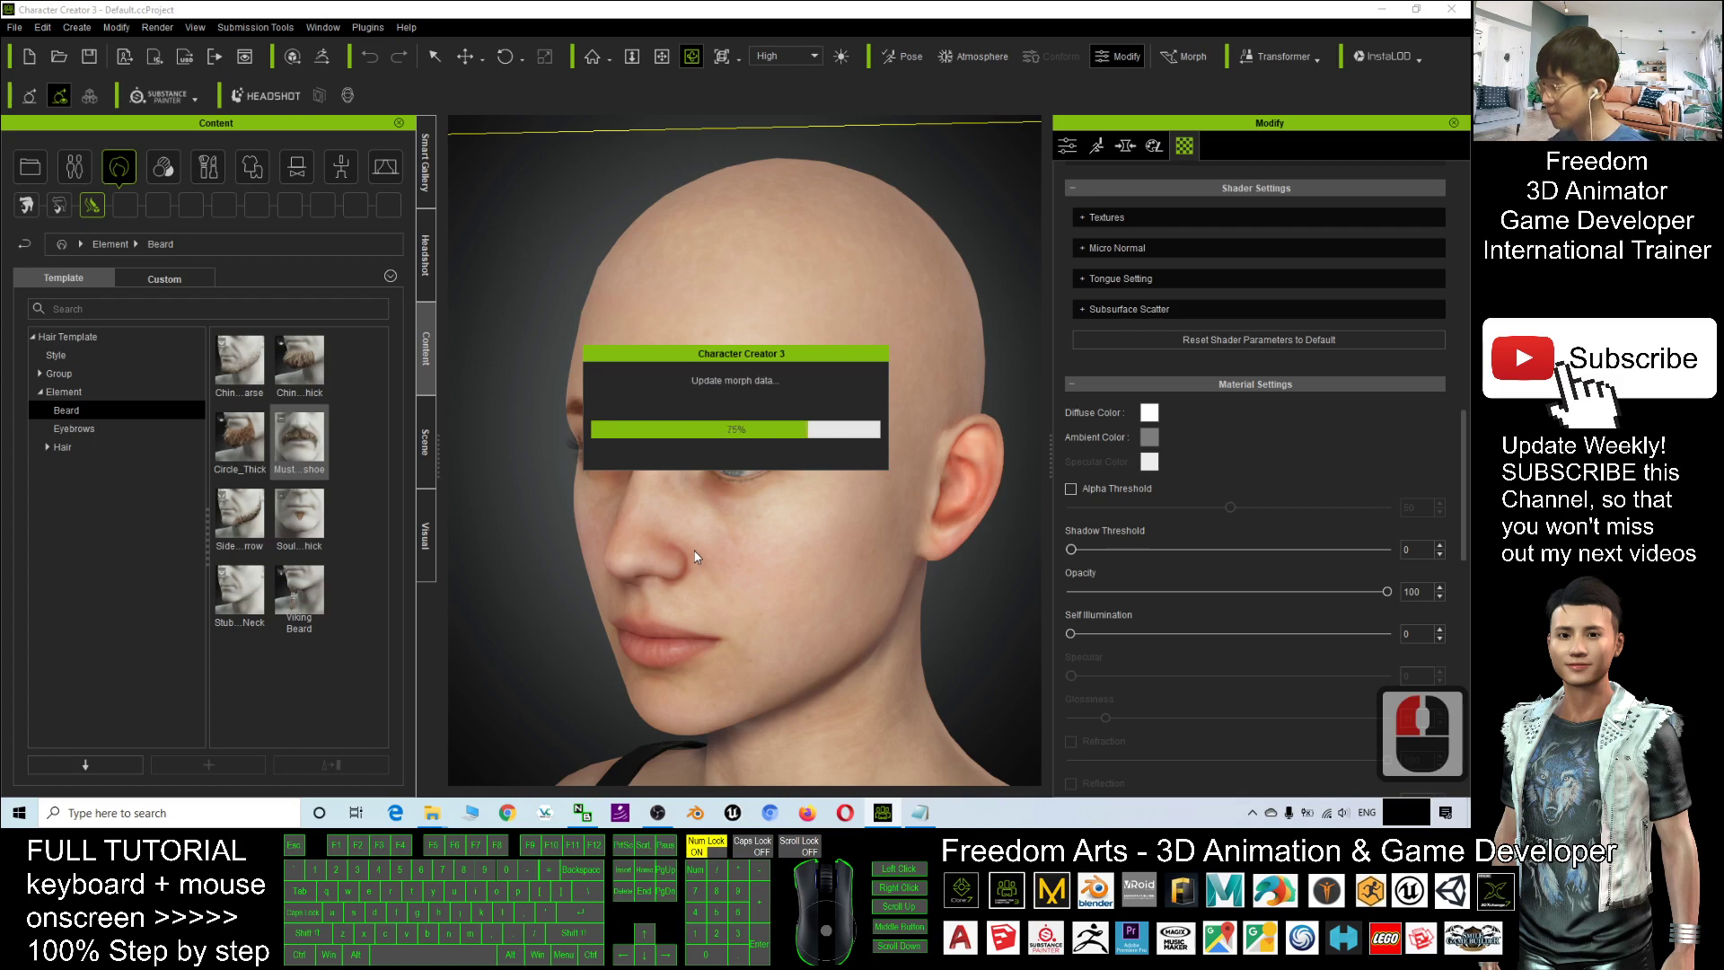
- Examine the horseshoe mustache on the avatar's face up close and from different angles
{"action": "scroll", "coordinate": [694, 557], "scroll_direction": "down", "scroll_amount": 6}
{"action": "key", "text": "x"}
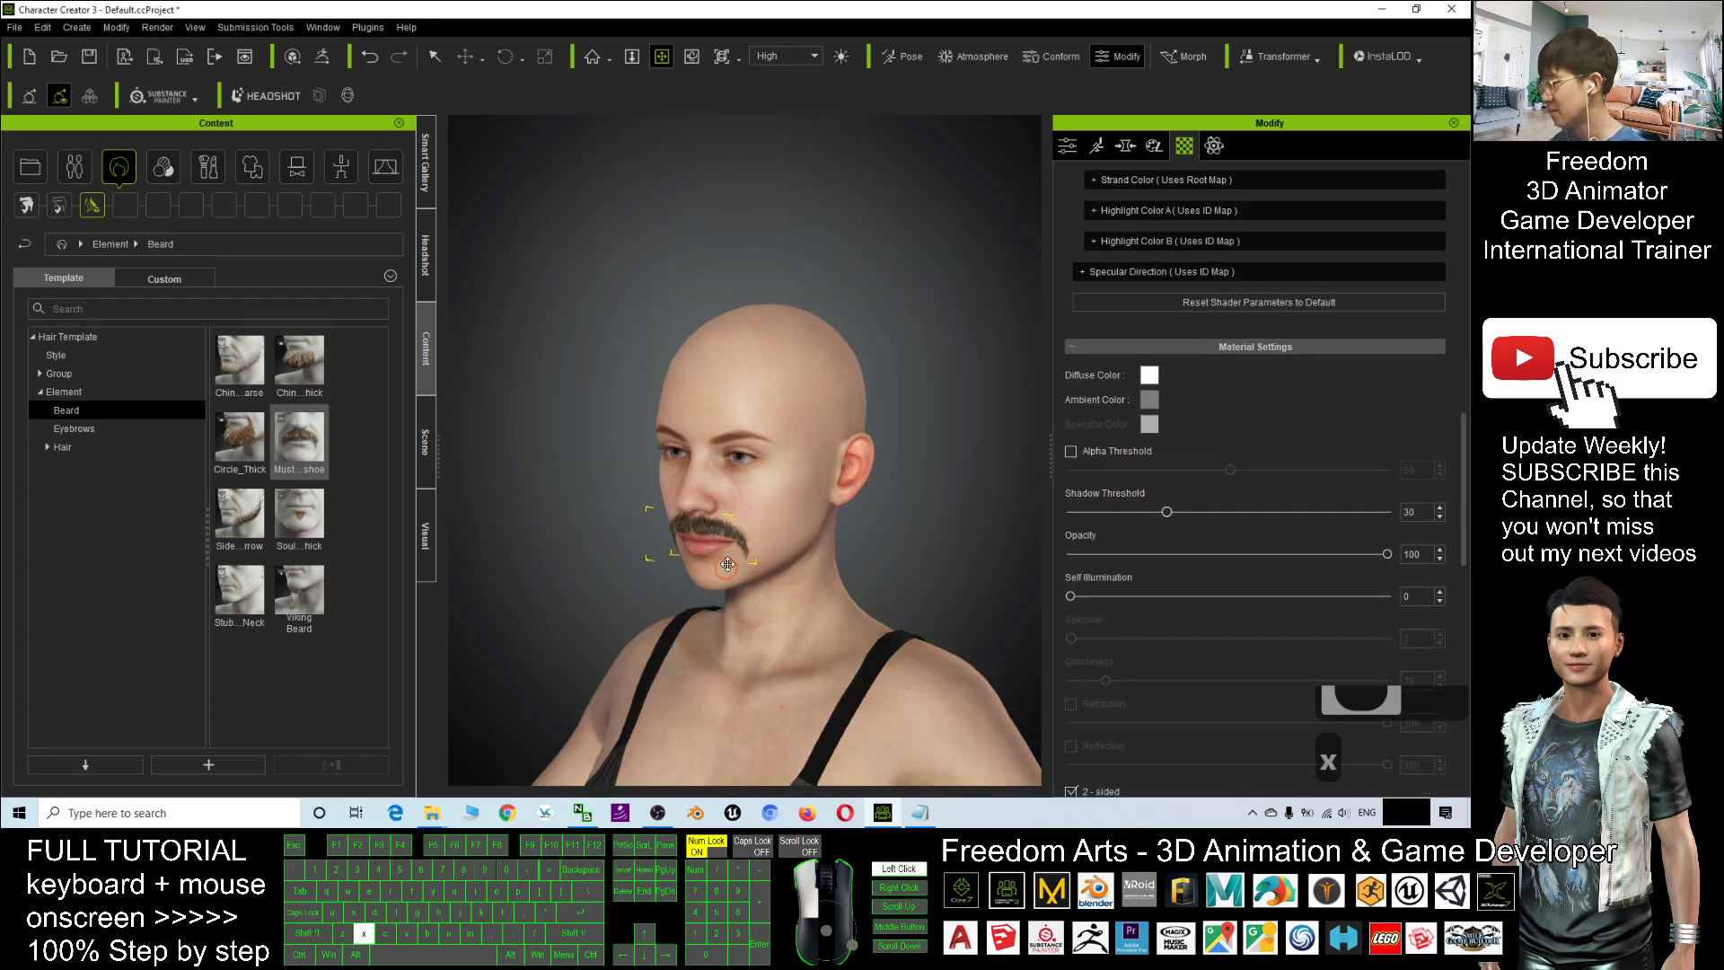
{"action": "left_click_drag", "start_coordinate": [696, 512], "coordinate": [769, 473]}
{"action": "scroll", "coordinate": [705, 420], "scroll_direction": "up", "scroll_amount": 6}
{"action": "key", "text": "x"}
{"action": "key", "text": "x"}
{"action": "key", "text": "c"}
{"action": "left_click_drag", "start_coordinate": [565, 474], "coordinate": [454, 393]}
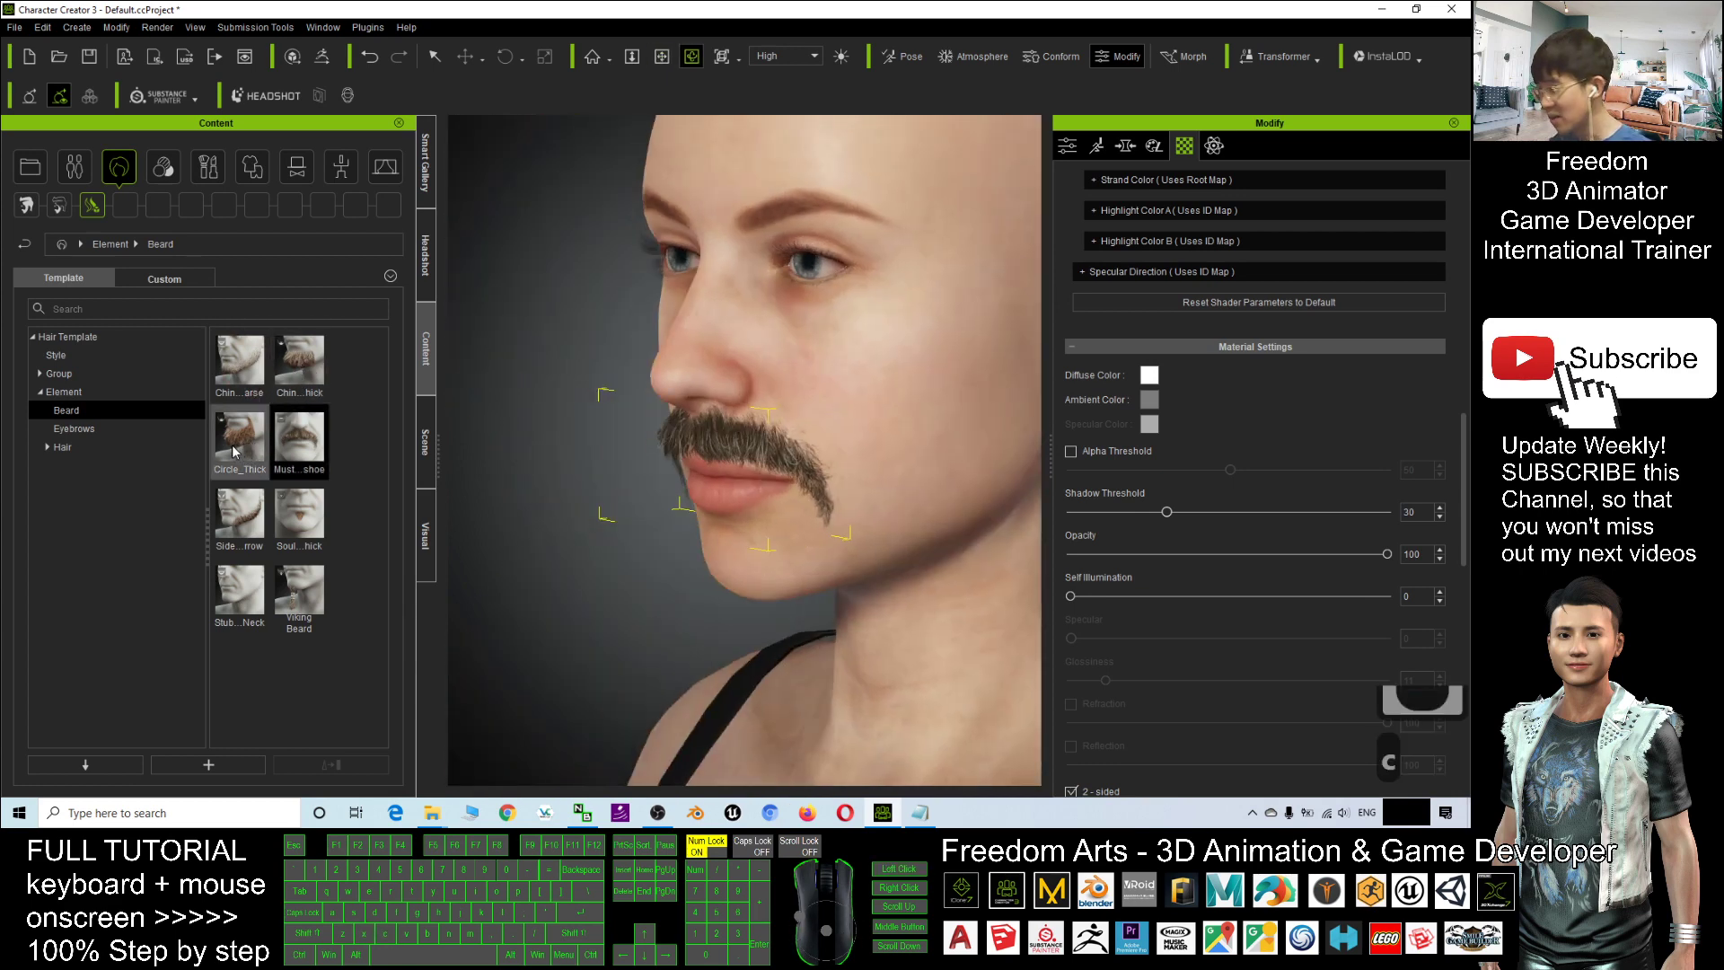
- Add the Circle_Thick beard element to the avatar's face in combination with the mustache
{"action": "left_click_drag", "start_coordinate": [234, 451], "coordinate": [900, 522]}
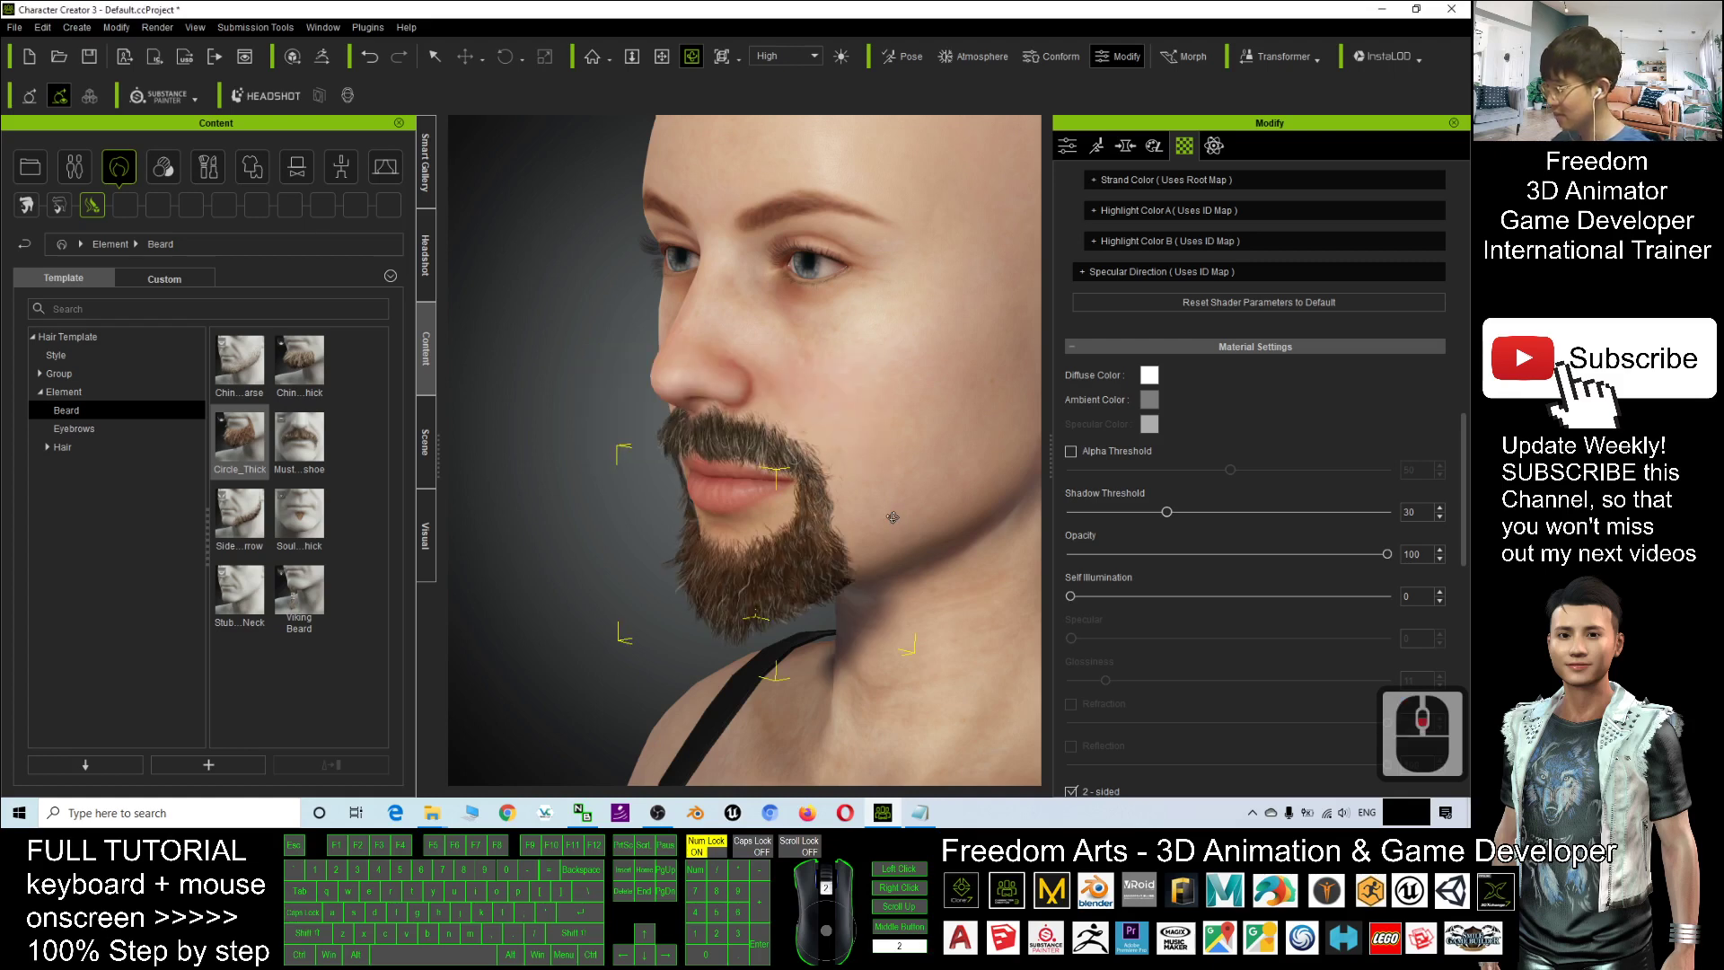
{"action": "scroll", "coordinate": [892, 517], "scroll_direction": "down", "scroll_amount": 6}
{"action": "scroll", "coordinate": [898, 502], "scroll_direction": "up", "scroll_amount": 6}
{"action": "left_click_drag", "start_coordinate": [907, 462], "coordinate": [1043, 483]}
{"action": "scroll", "coordinate": [597, 527], "scroll_direction": "down", "scroll_amount": 15}
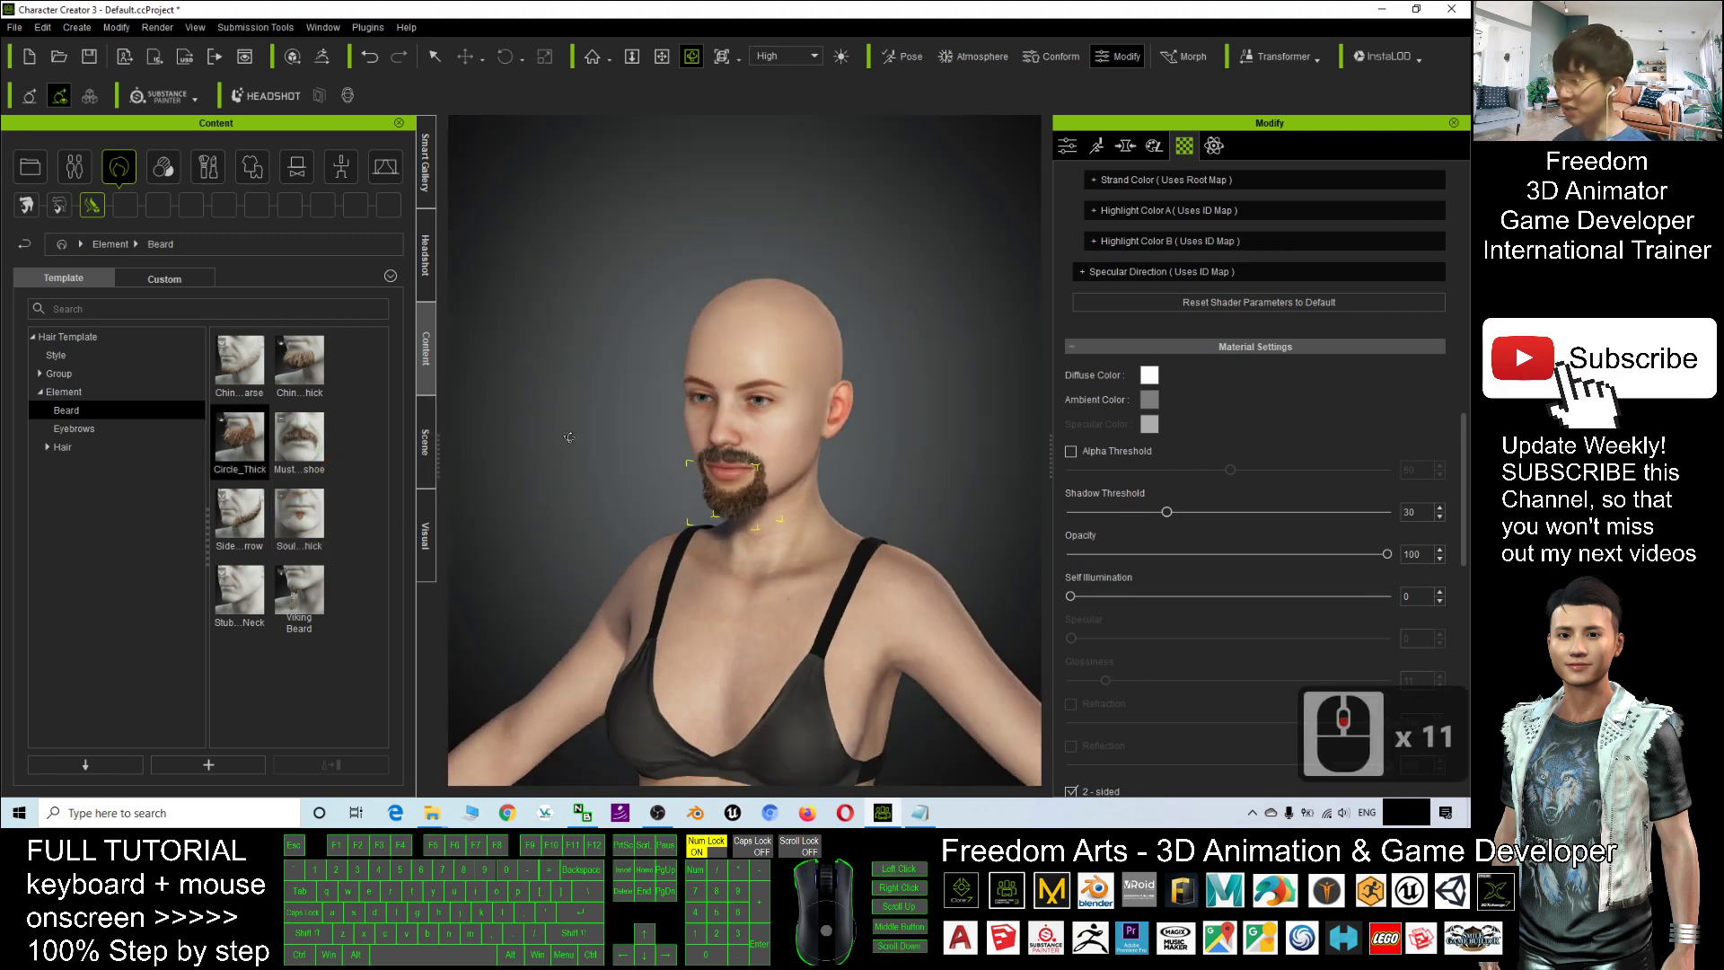
{"action": "scroll", "coordinate": [643, 469], "scroll_direction": "up", "scroll_amount": 12}
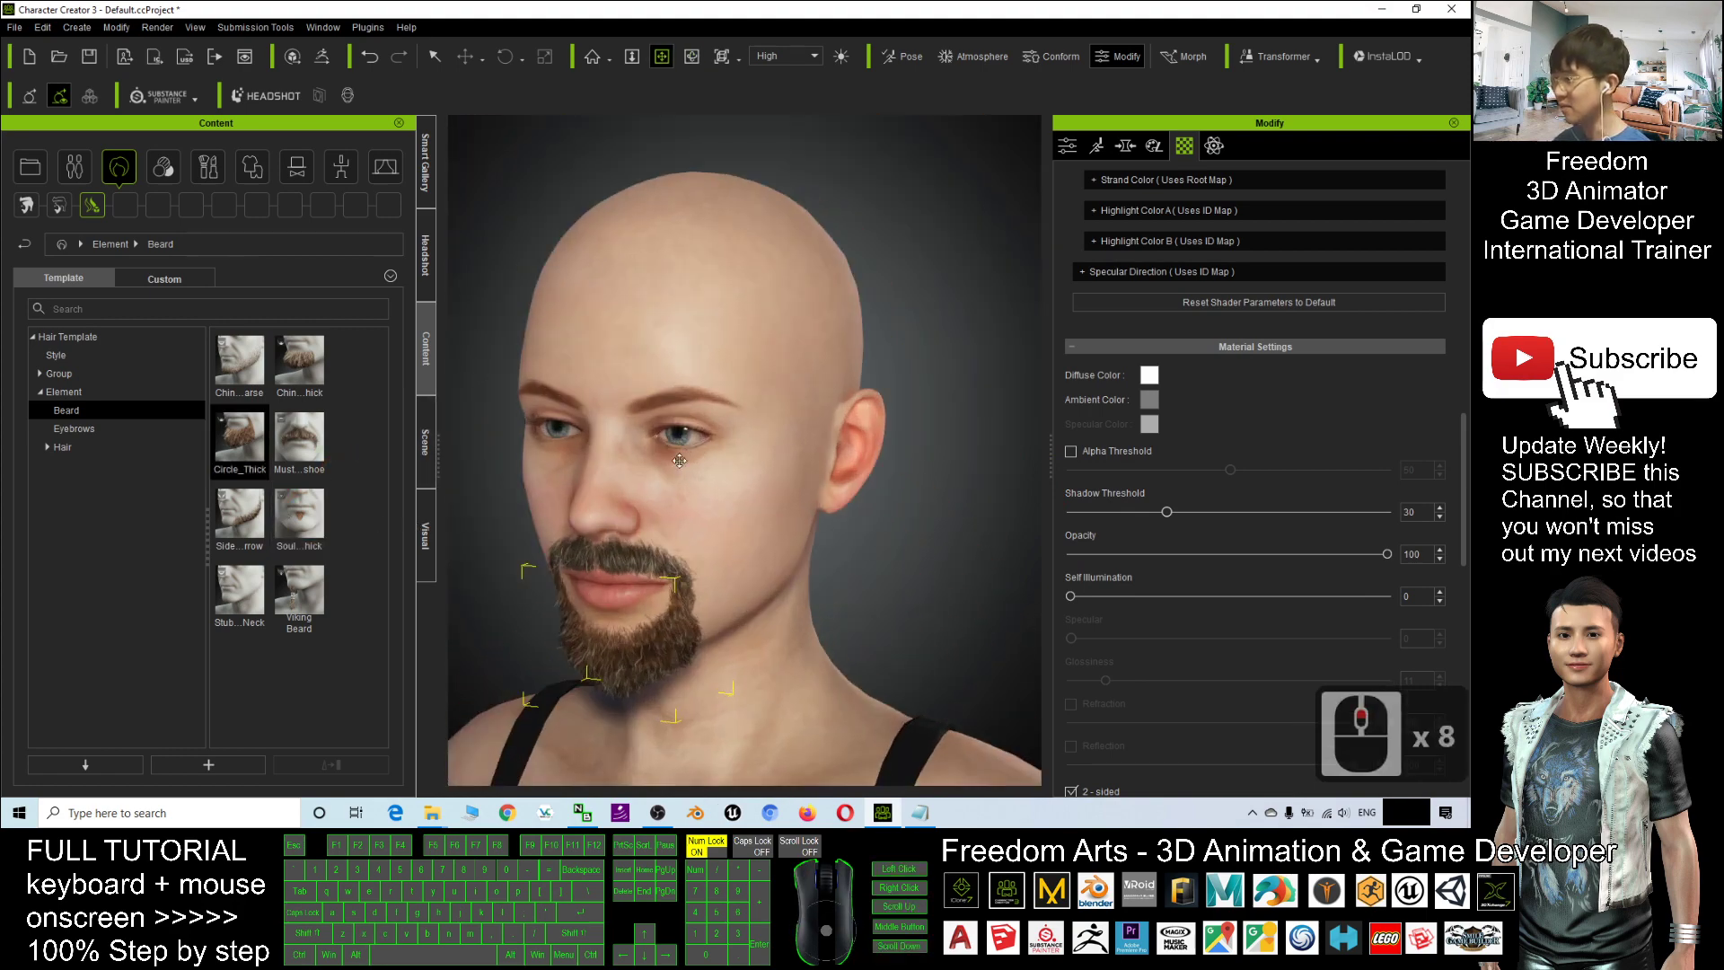
{"action": "scroll", "coordinate": [680, 461], "scroll_direction": "up", "scroll_amount": 9}
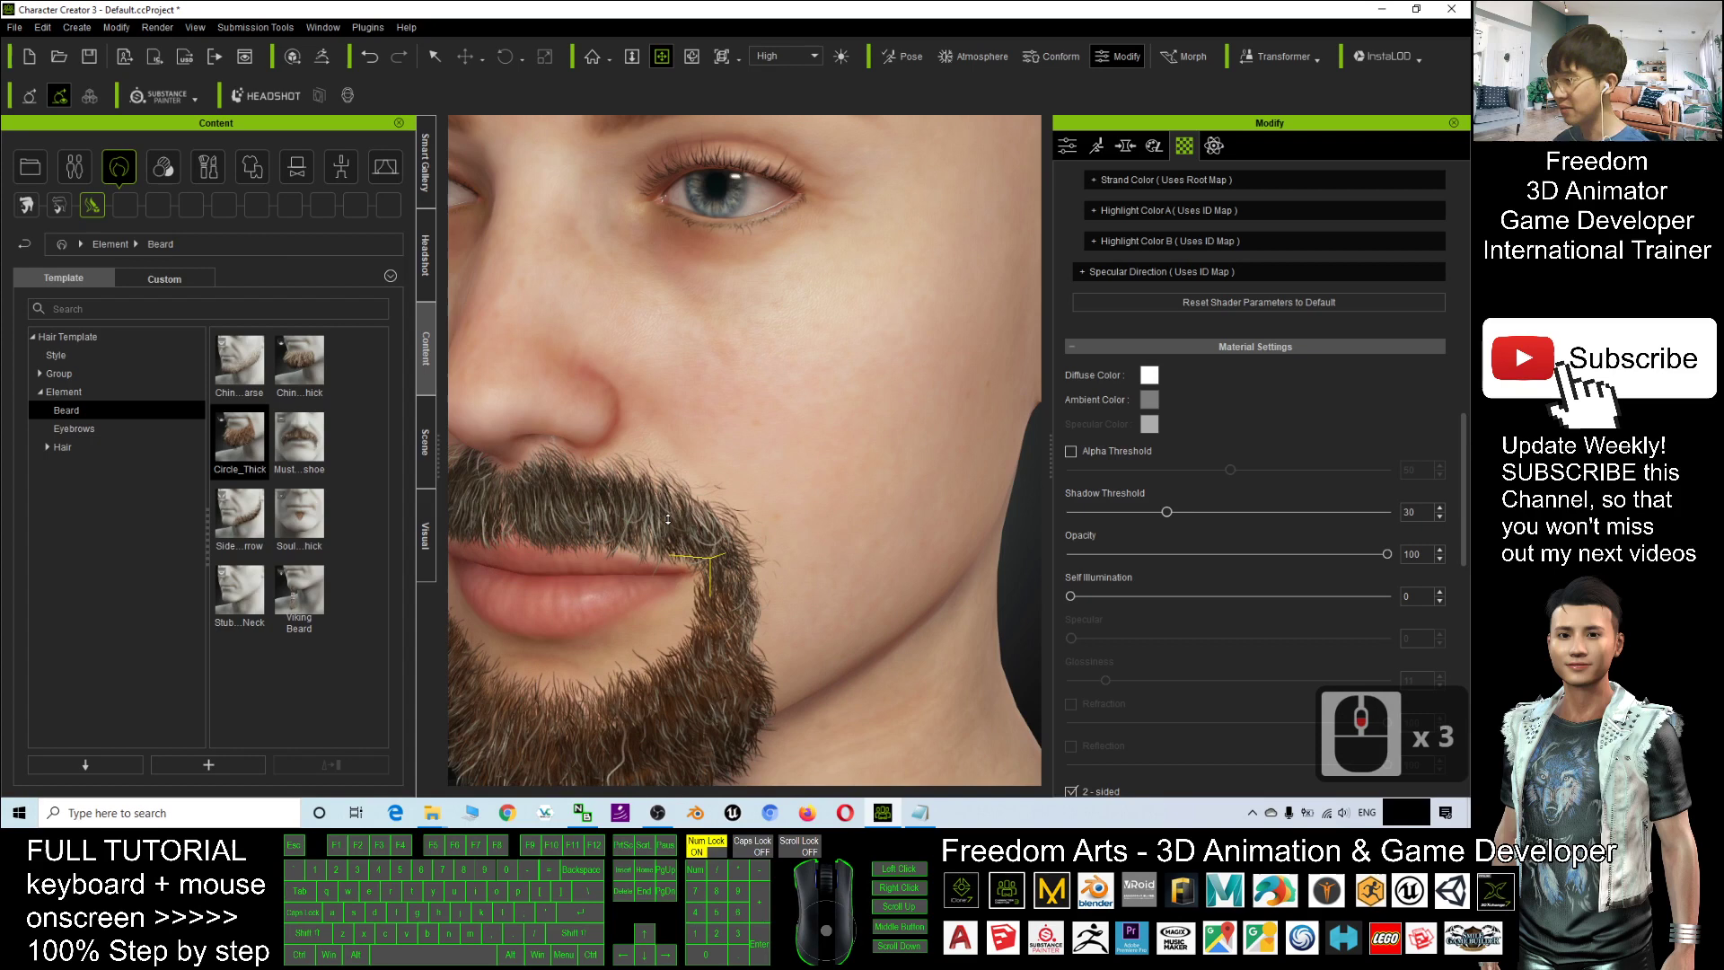
- Select the Mustache_Horseshoe element among the avatar's scene objects and frame the mustache in a close-up
{"action": "scroll", "coordinate": [667, 519], "scroll_direction": "down", "scroll_amount": 6}
{"action": "left_click", "coordinate": [674, 504]}
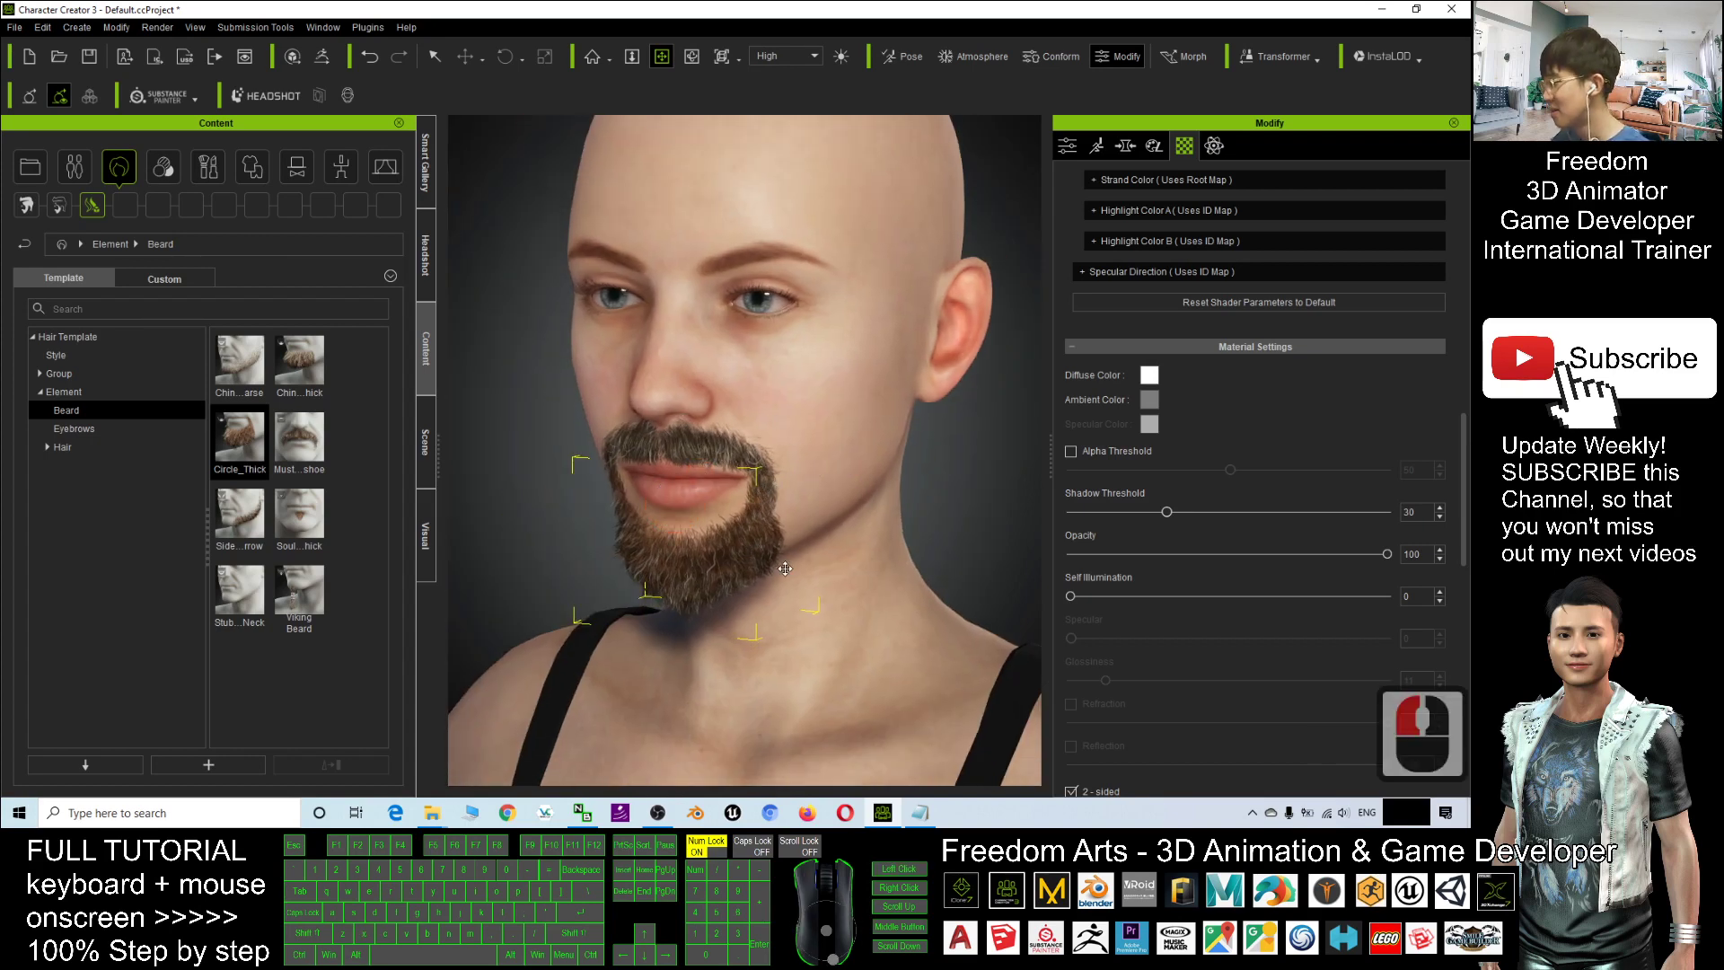
{"action": "scroll", "coordinate": [844, 338], "scroll_direction": "up", "scroll_amount": 3}
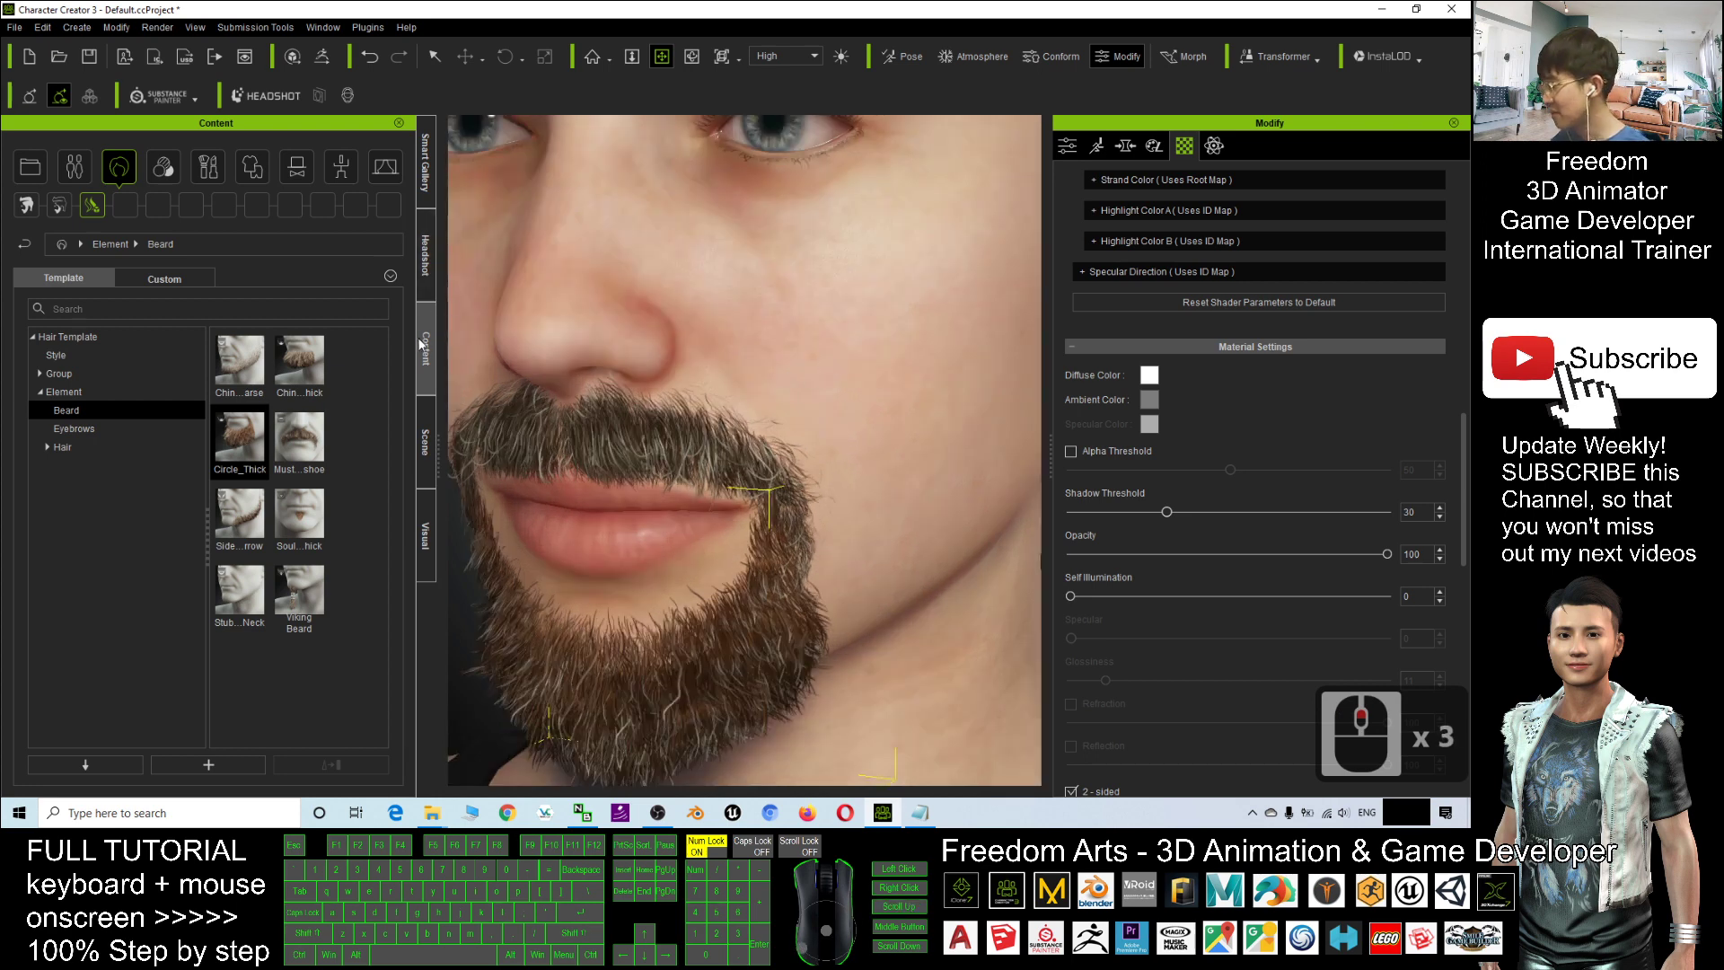
{"action": "left_click", "coordinate": [429, 346]}
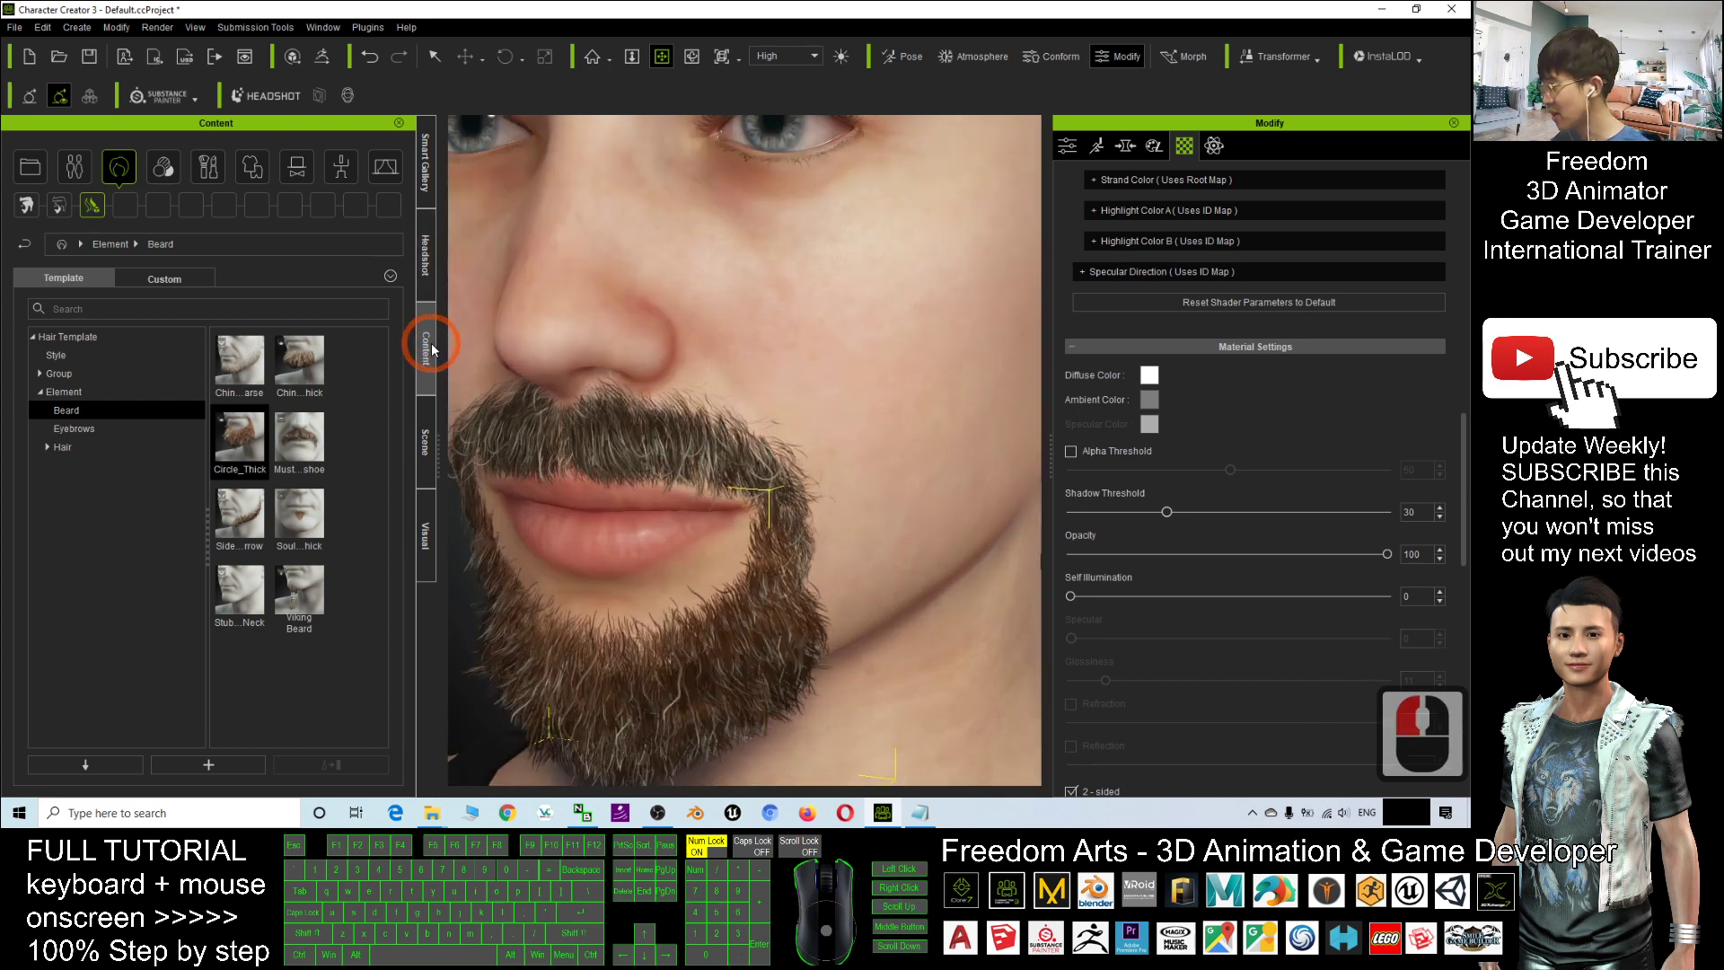
{"action": "left_click", "coordinate": [428, 435]}
{"action": "double_click", "coordinate": [65, 196]}
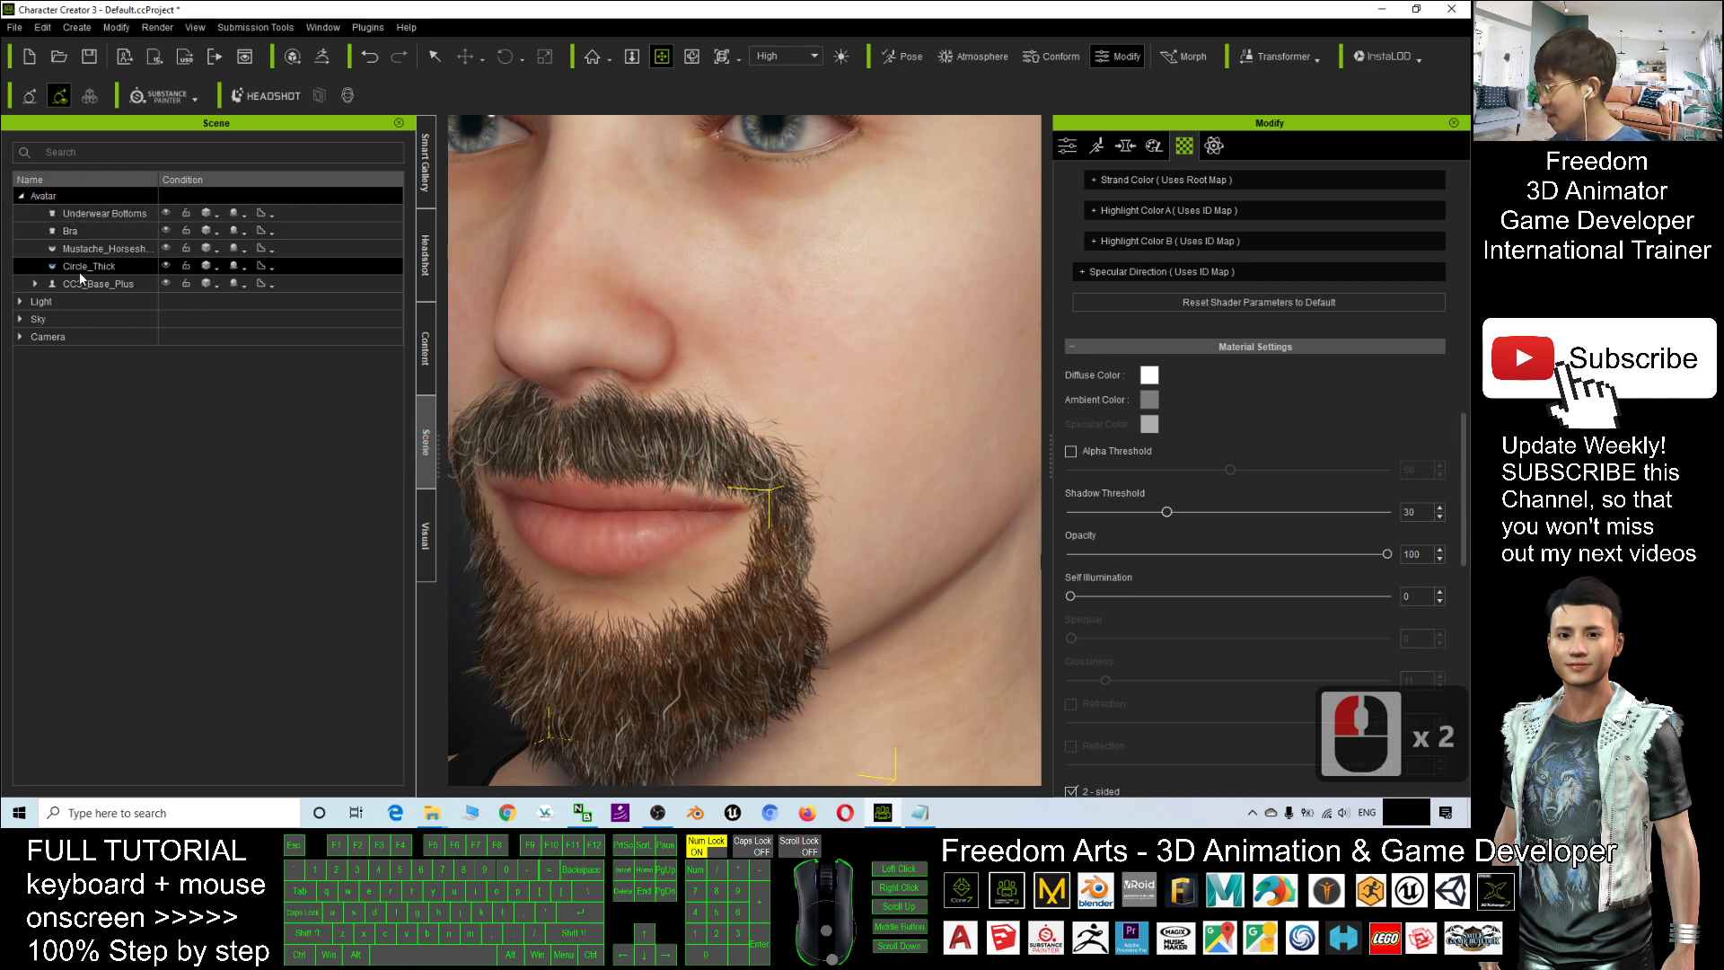
{"action": "left_click", "coordinate": [98, 251]}
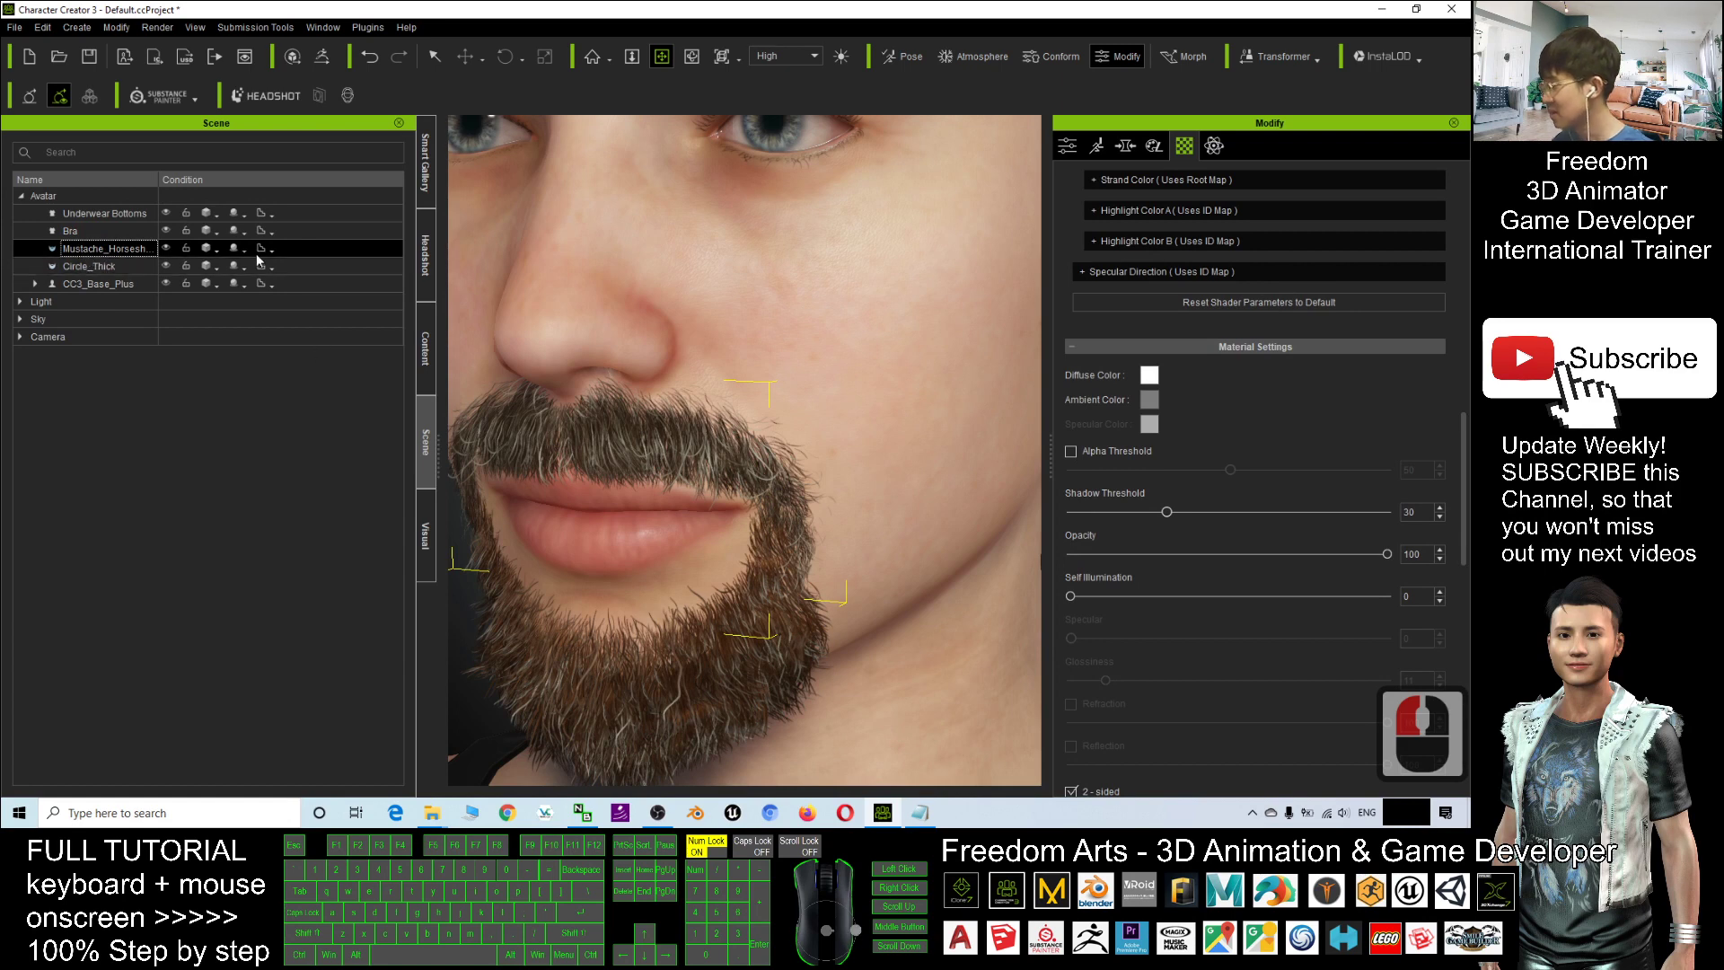
{"action": "scroll", "coordinate": [549, 430], "scroll_direction": "down", "scroll_amount": 3}
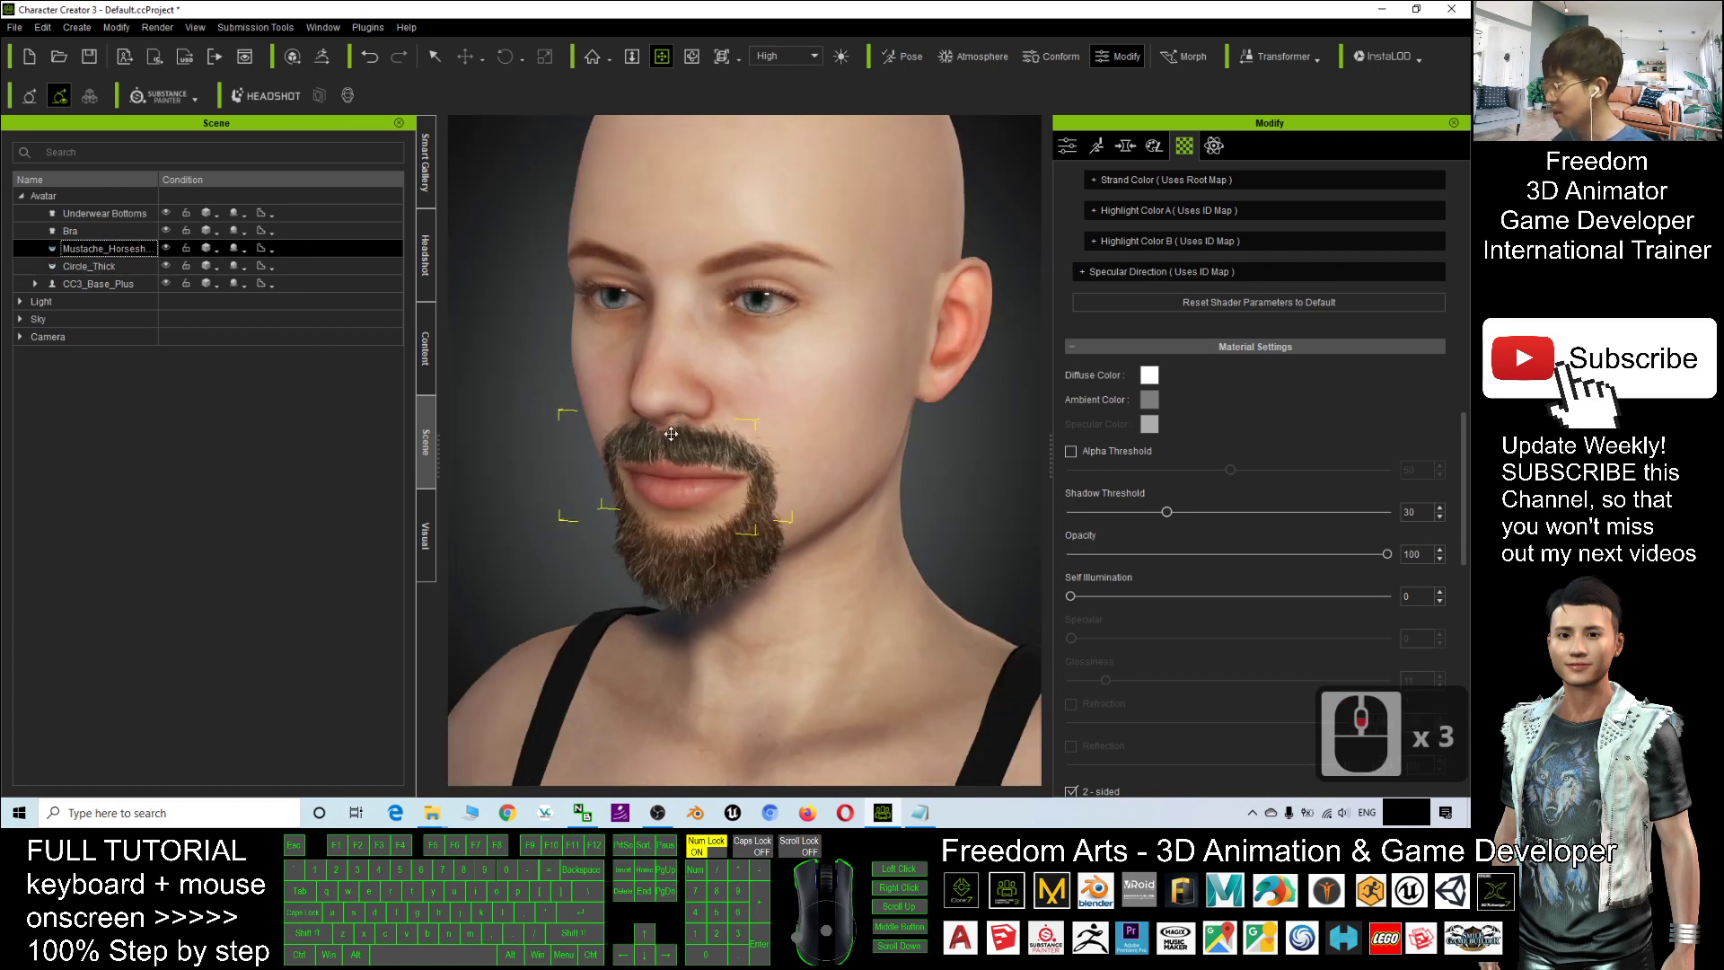
{"action": "scroll", "coordinate": [777, 456], "scroll_direction": "up", "scroll_amount": 3}
{"action": "key", "text": "x"}
{"action": "left_click_drag", "start_coordinate": [633, 457], "coordinate": [697, 458]}
- Open the diffuse color selection for the Mustache_Horseshoe material and place the dialog clear of the avatar's face
{"action": "left_click", "coordinate": [100, 248]}
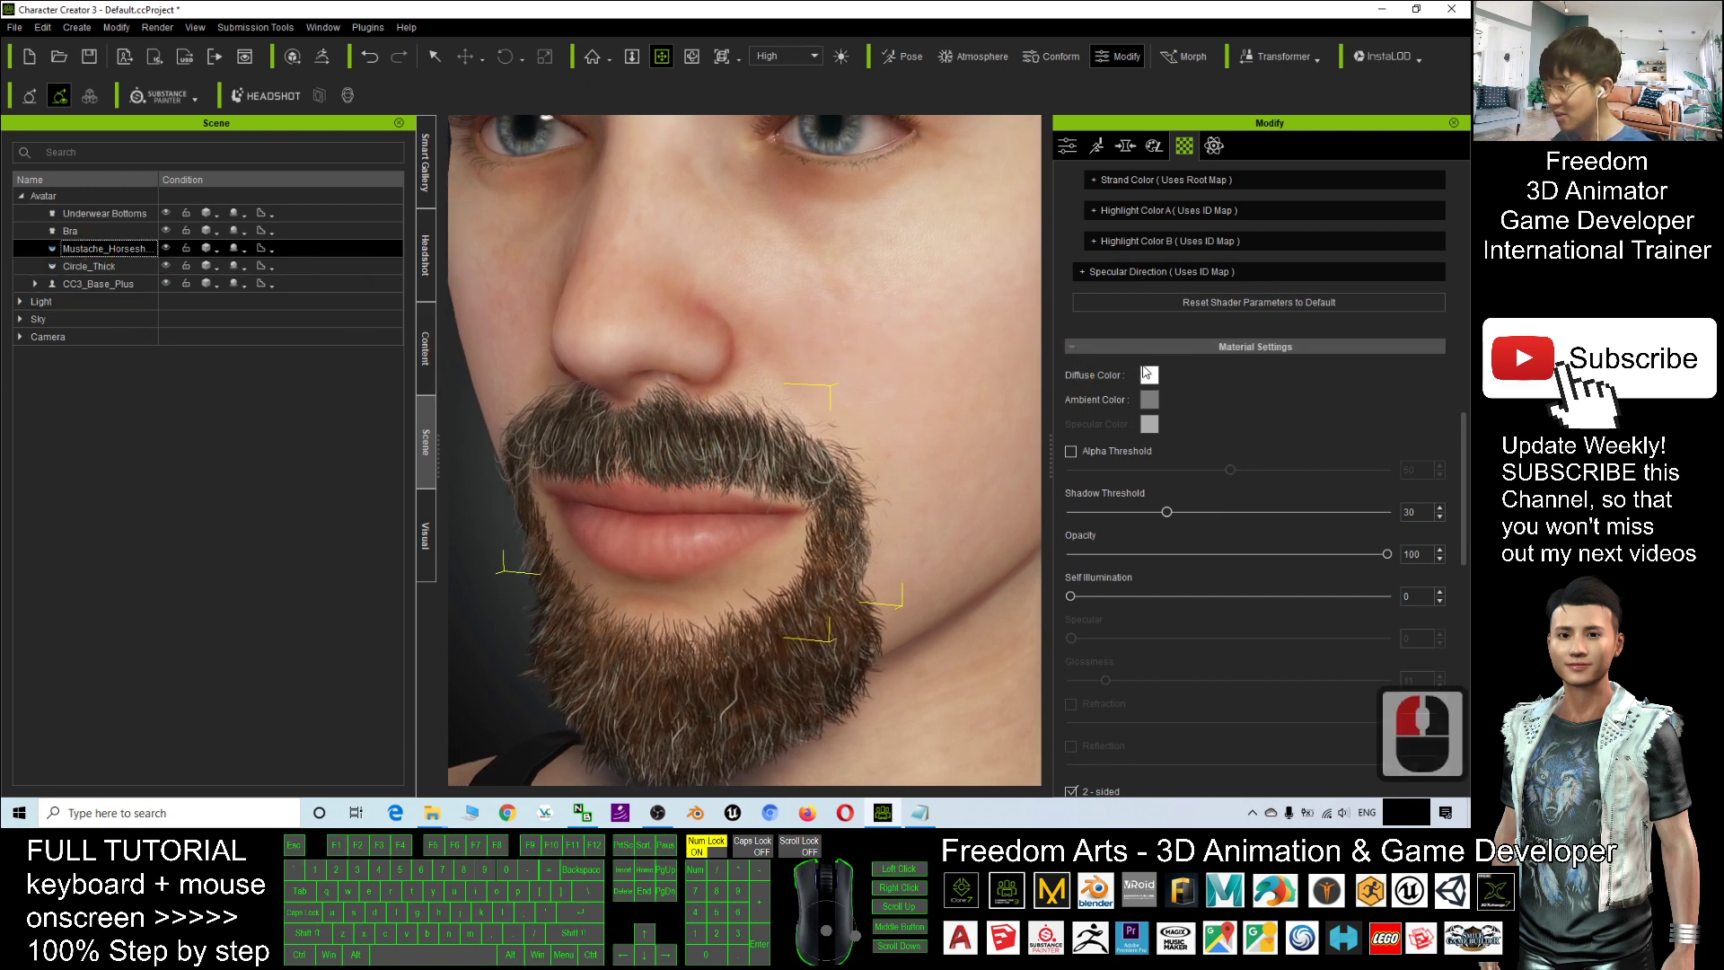
{"action": "left_click", "coordinate": [1183, 147]}
{"action": "left_click", "coordinate": [1149, 374]}
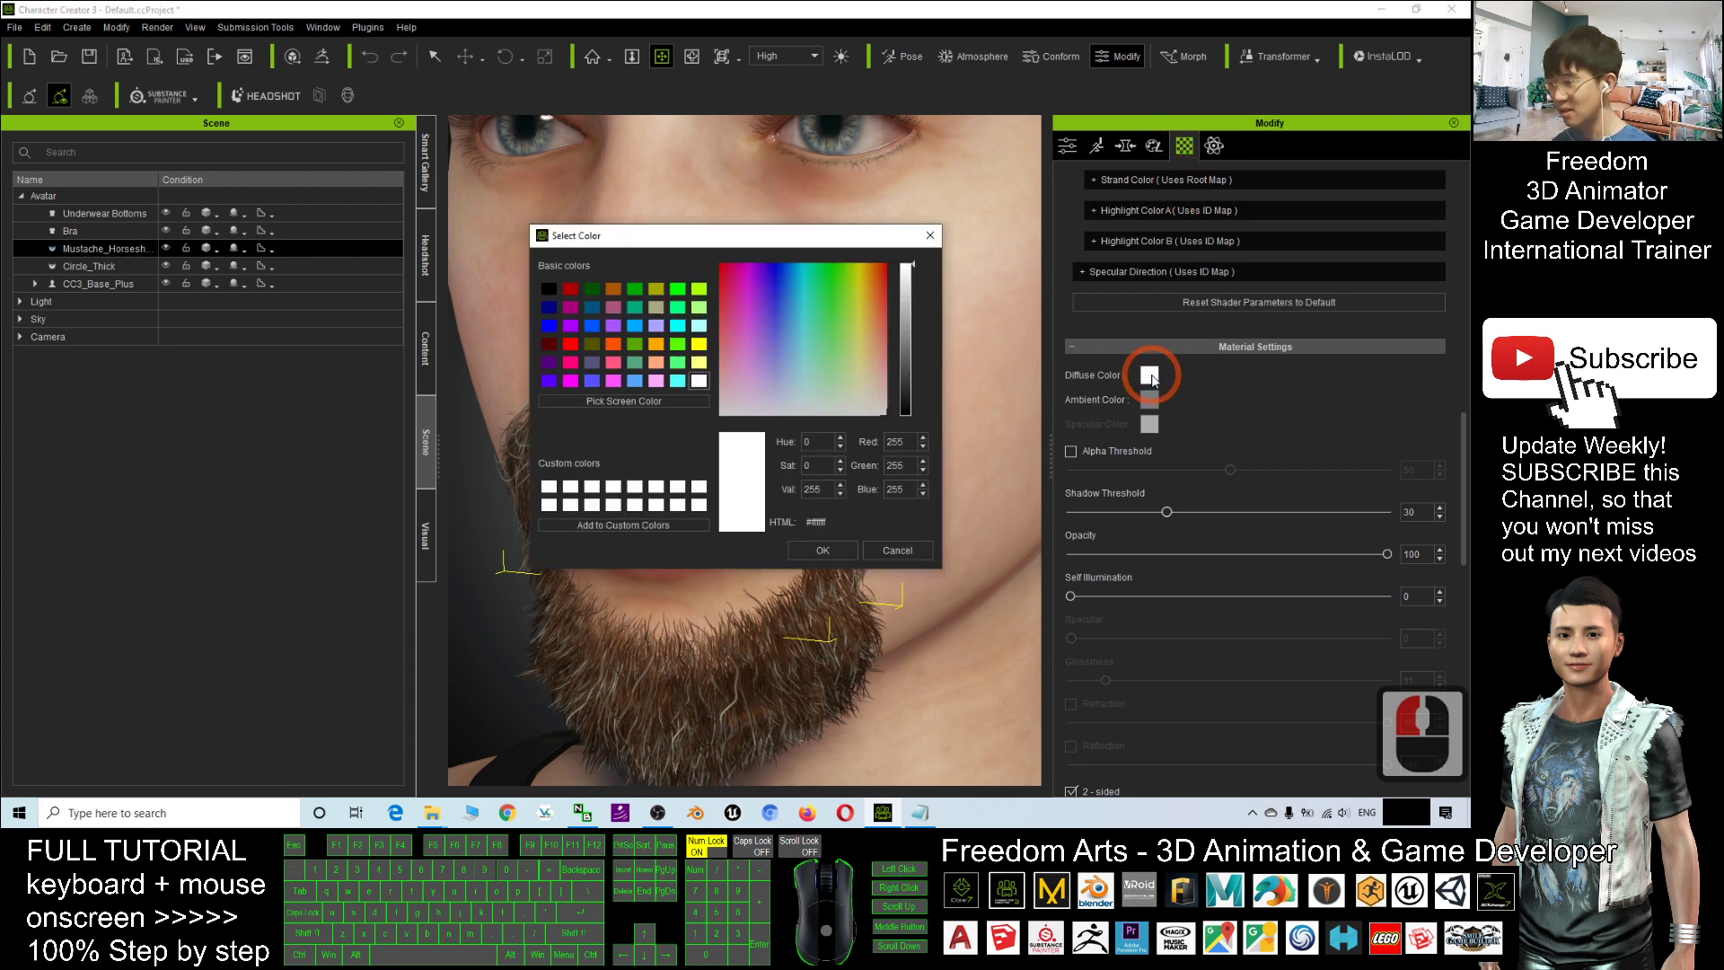
{"action": "mouse_move", "coordinate": [850, 248]}
{"action": "left_mouse_down"}
{"action": "mouse_move", "coordinate": [1041, 252]}
{"action": "mouse_move", "coordinate": [1275, 212]}
{"action": "left_mouse_up"}
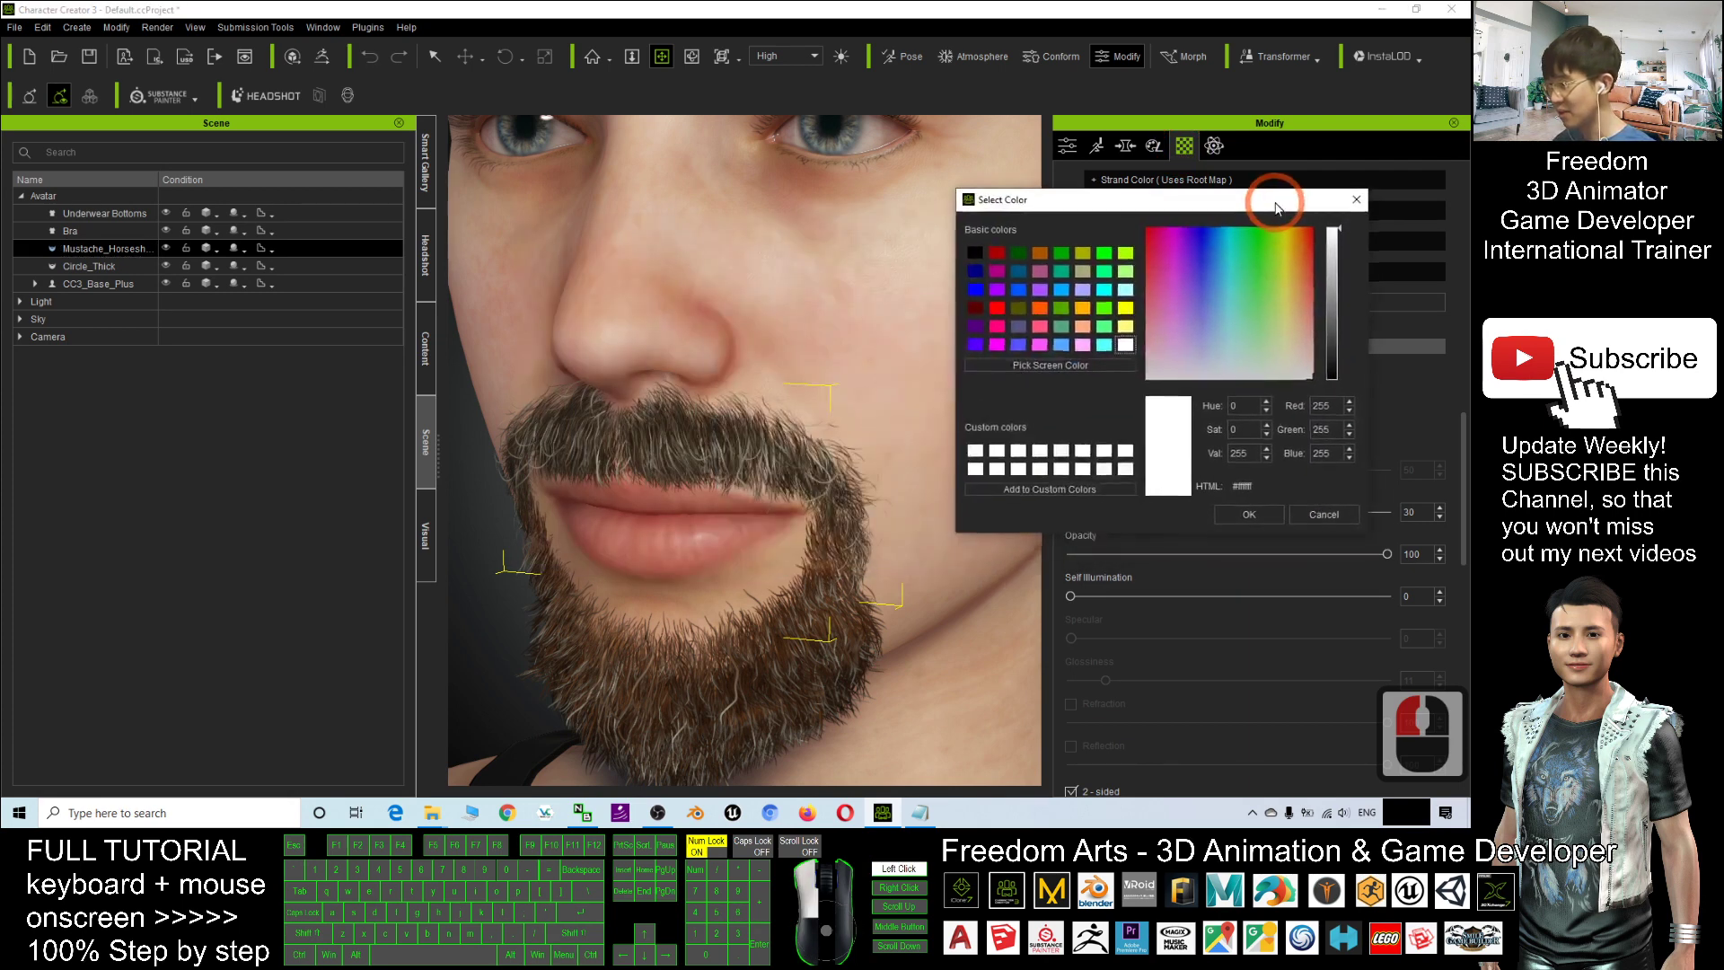
- Preview orange, green, blue, cyan, white and pink as diffuse colors on the mustache
{"action": "left_click", "coordinate": [1080, 309]}
{"action": "left_click", "coordinate": [1080, 311]}
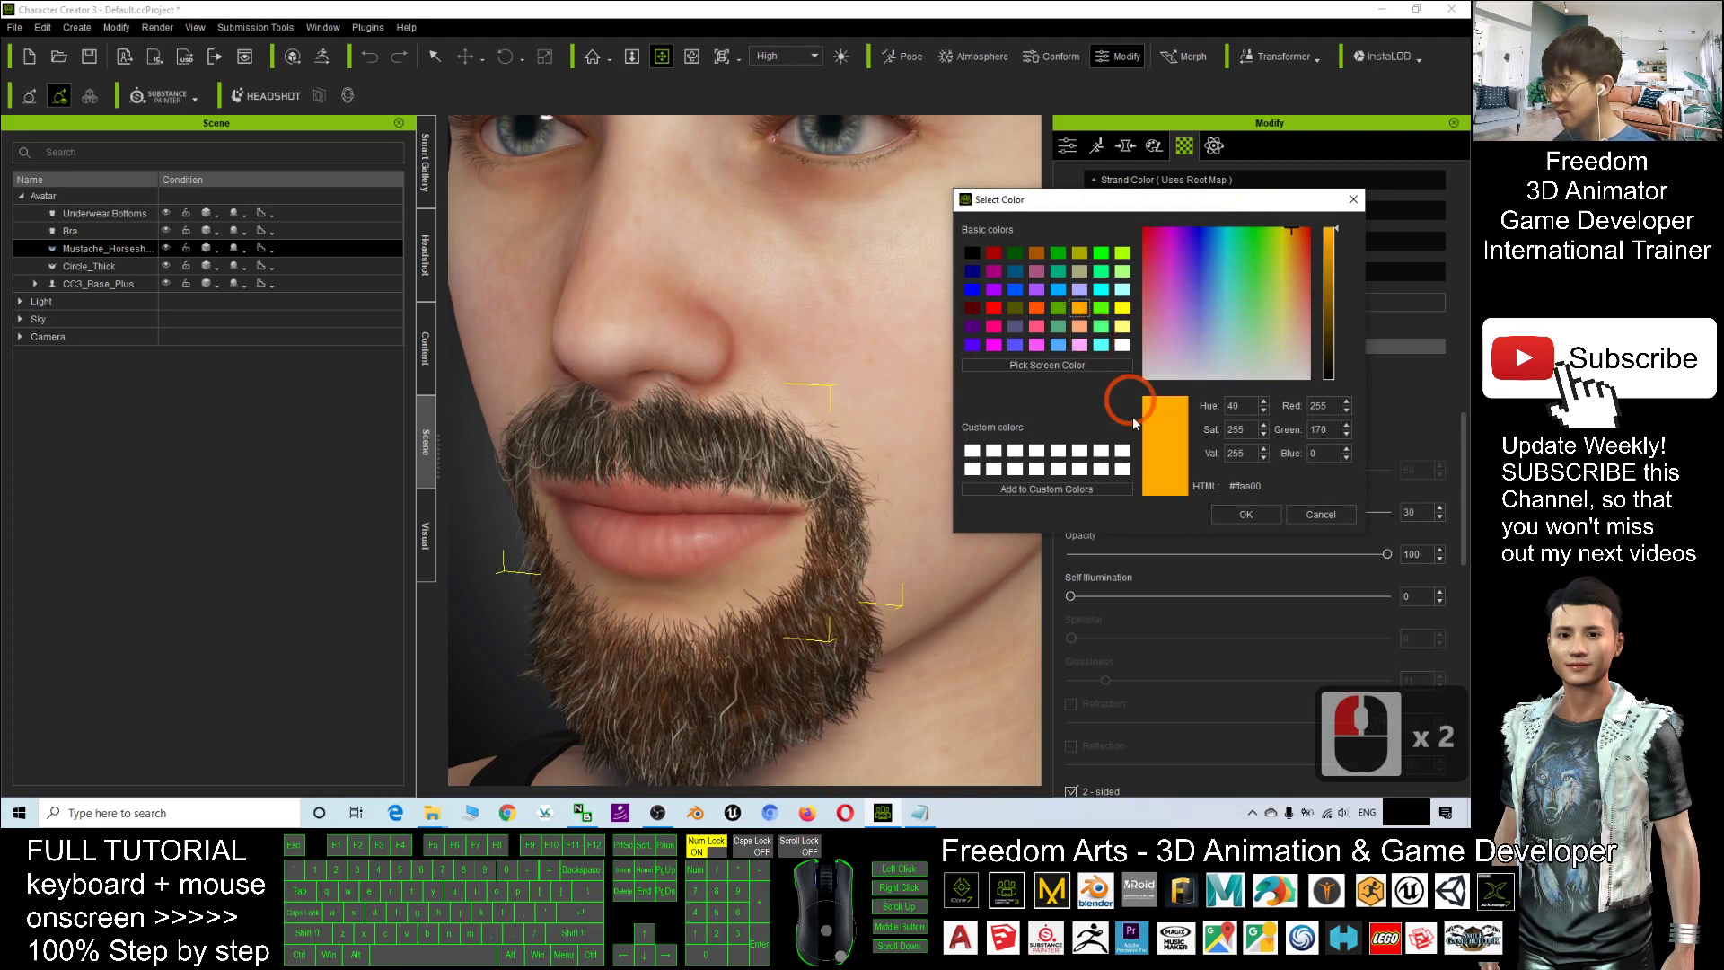
{"action": "left_click", "coordinate": [1058, 253]}
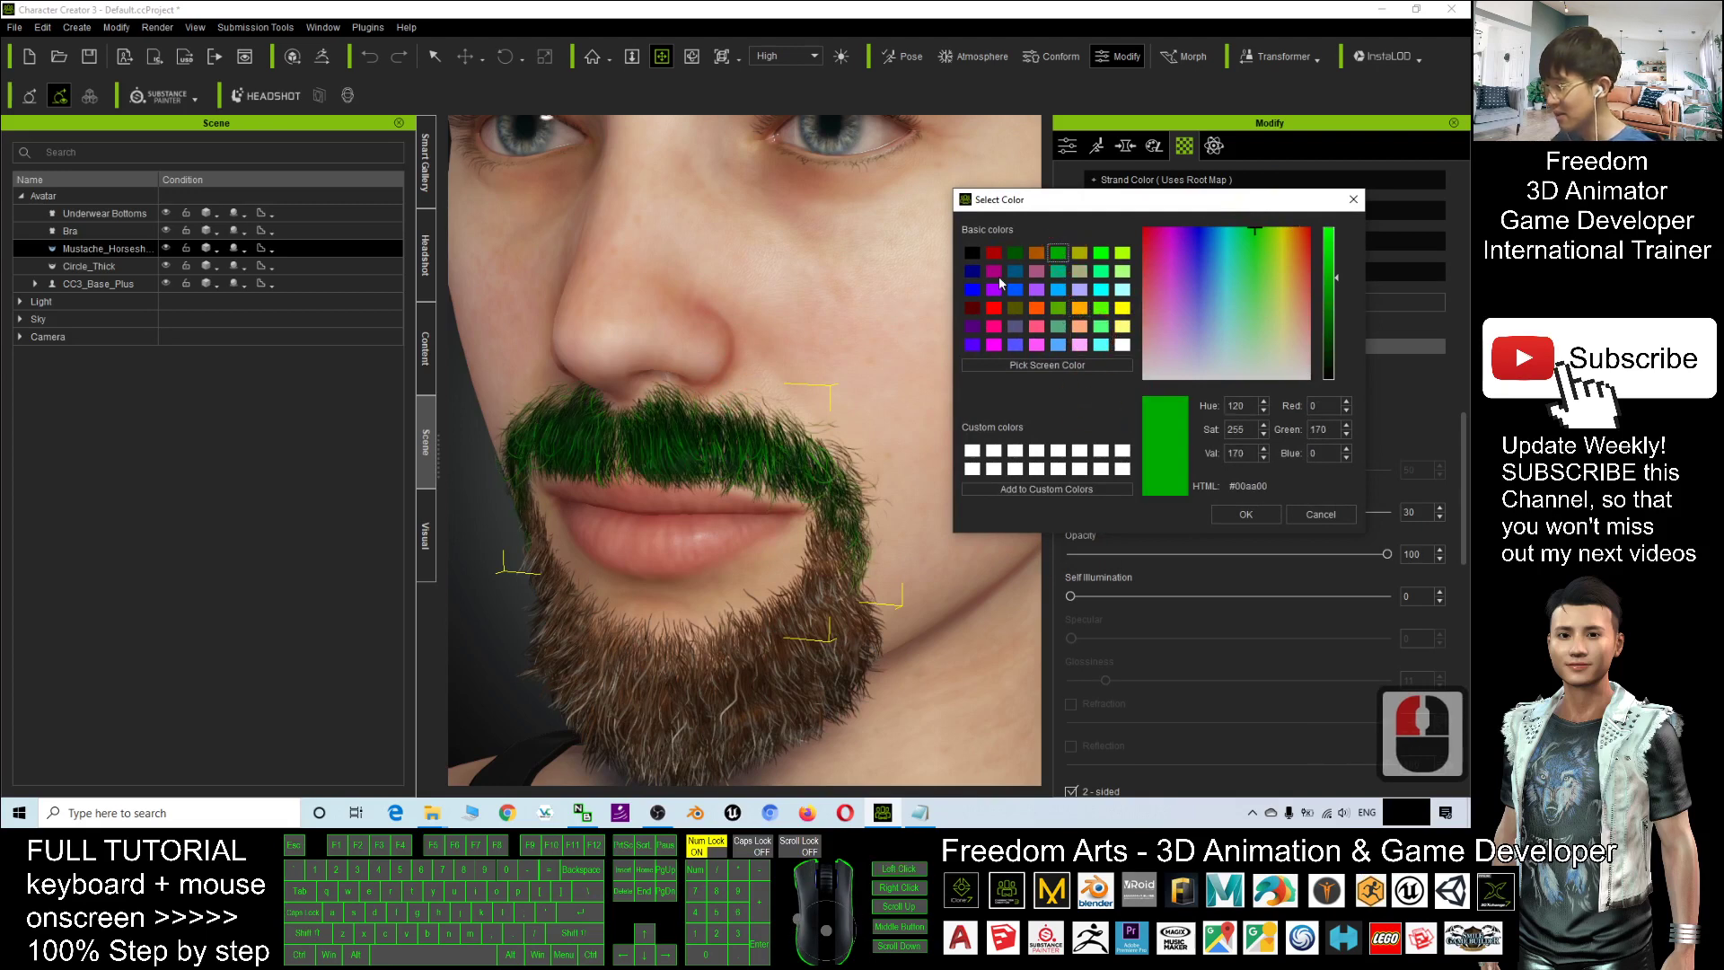
{"action": "left_click", "coordinate": [972, 289]}
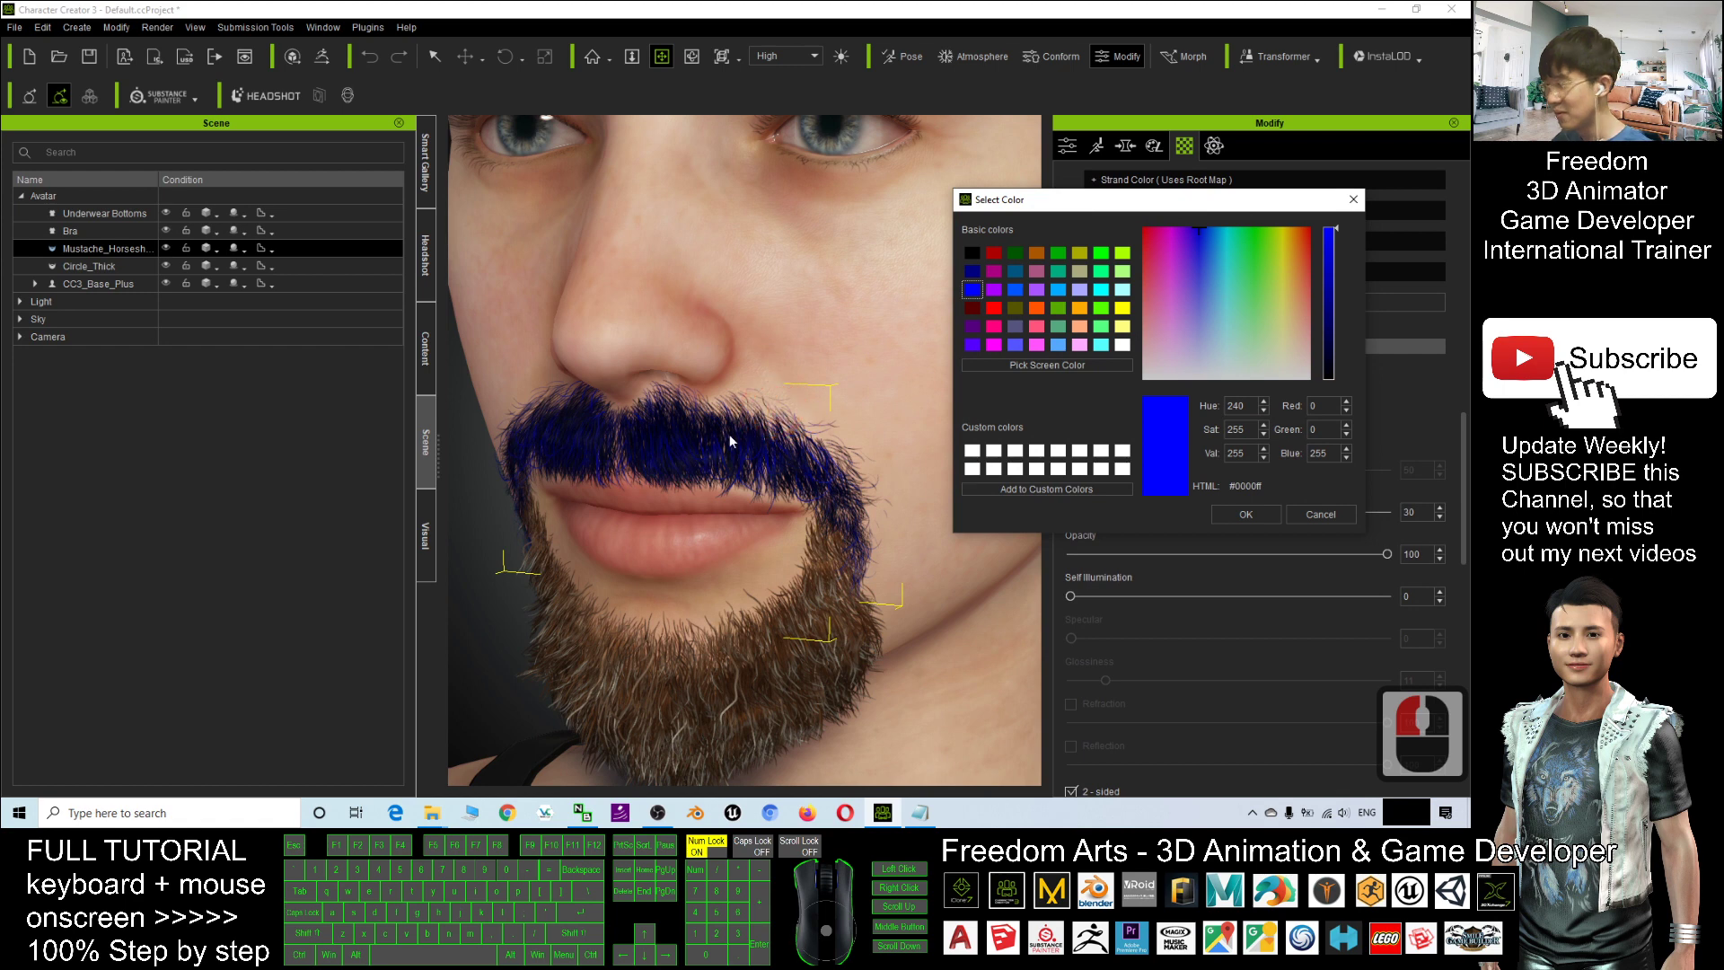
{"action": "left_click", "coordinate": [1102, 345]}
{"action": "scroll", "coordinate": [705, 441], "scroll_direction": "down", "scroll_amount": 3}
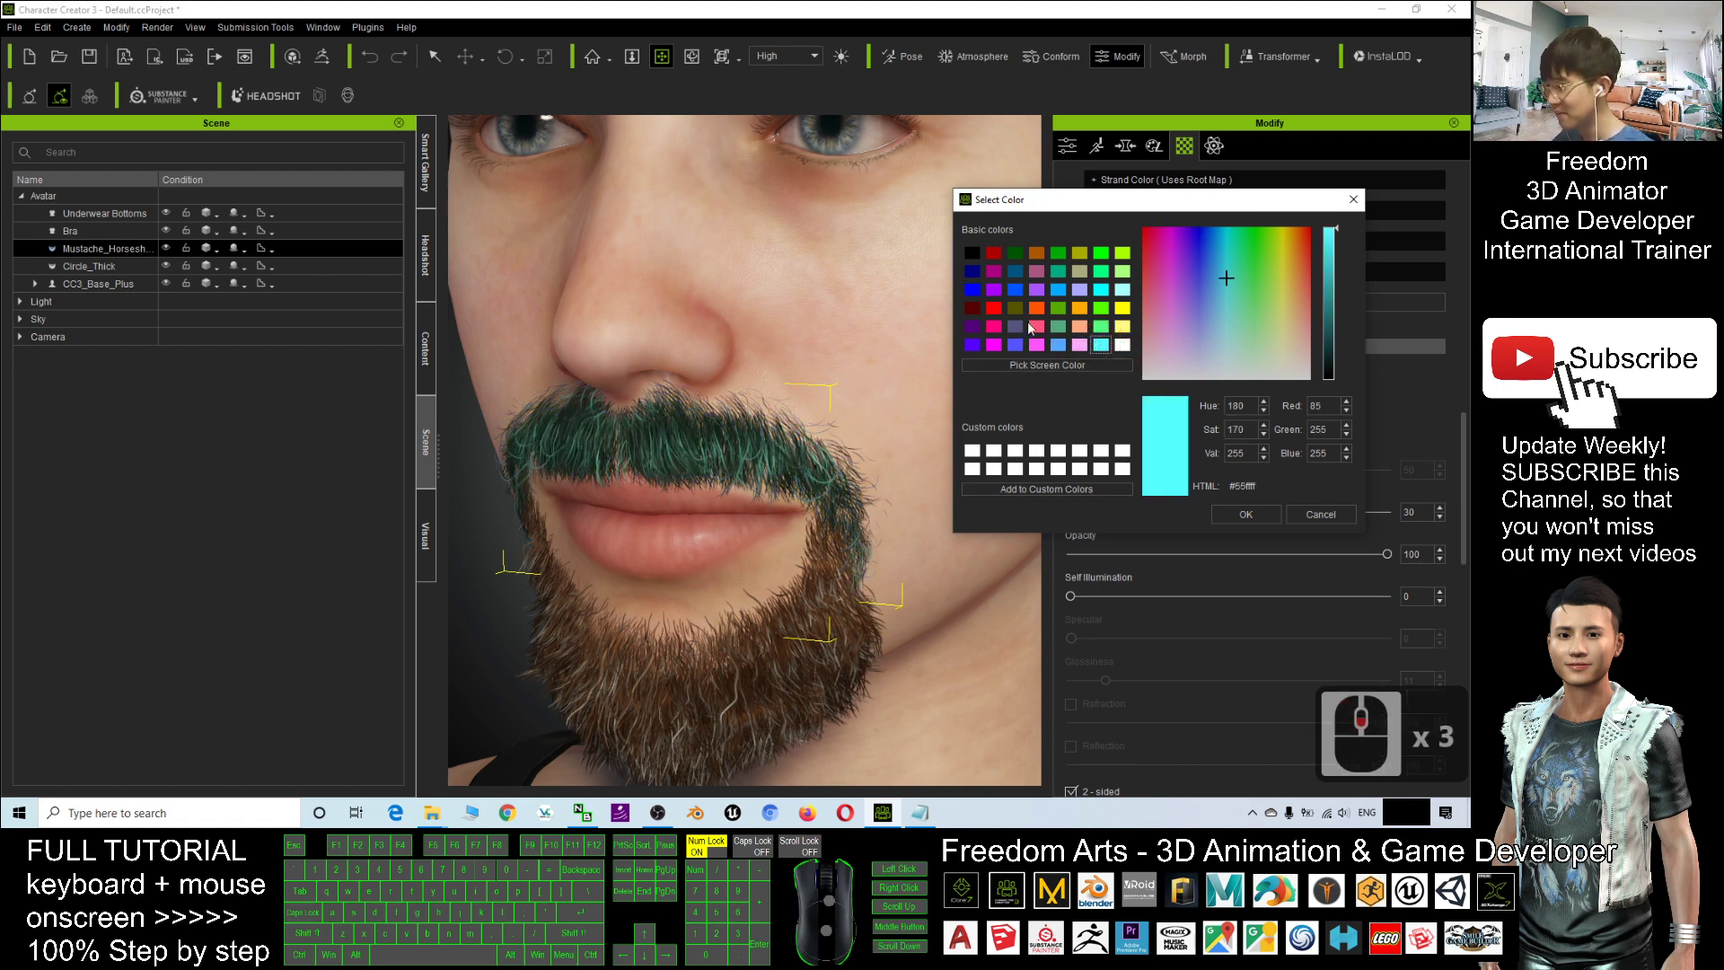
{"action": "left_click", "coordinate": [1126, 347]}
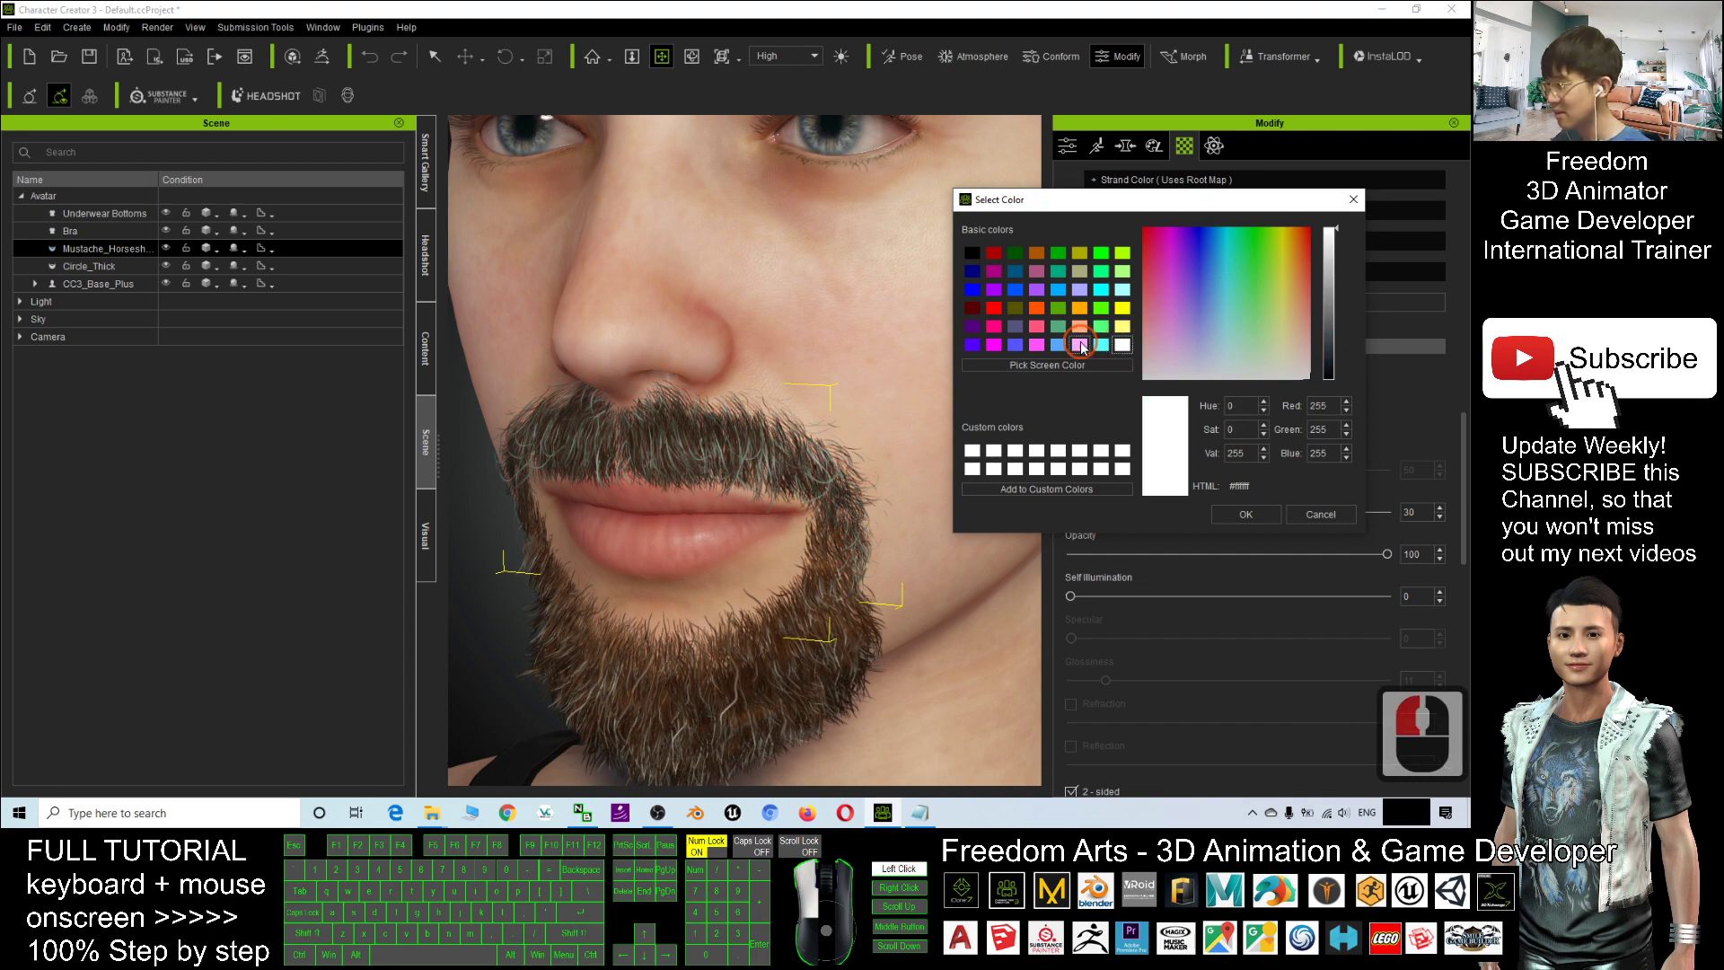
{"action": "left_click", "coordinate": [1080, 345]}
{"action": "left_click", "coordinate": [1040, 346]}
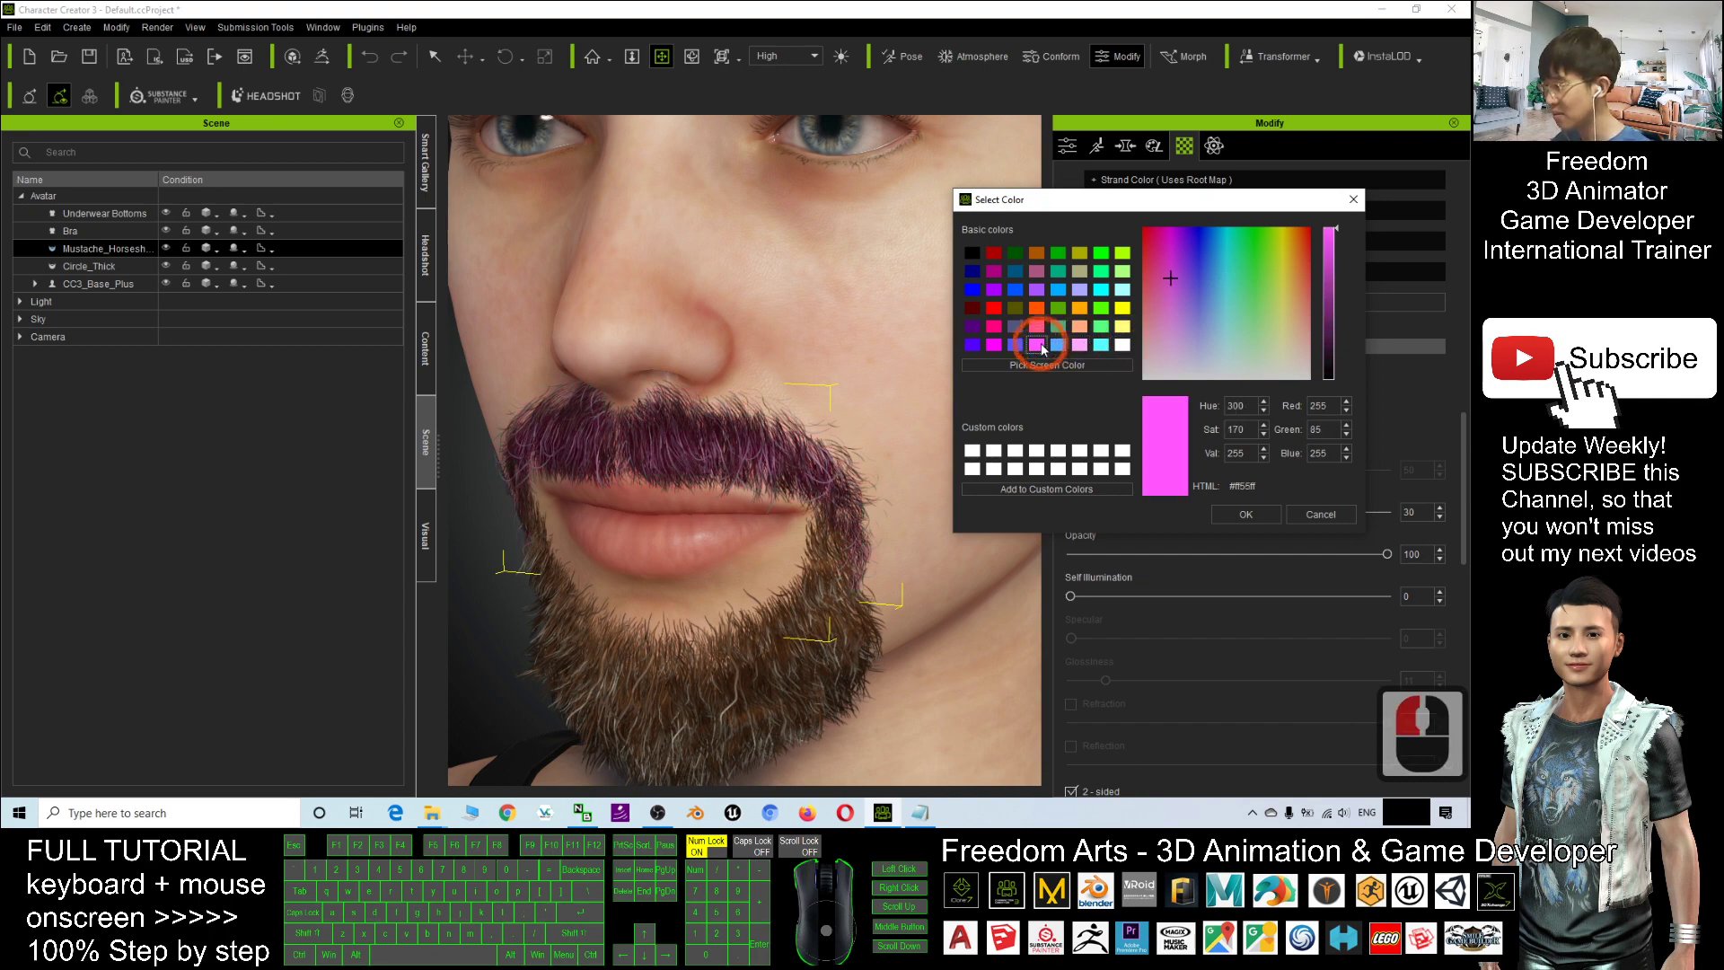
{"action": "left_click", "coordinate": [994, 344]}
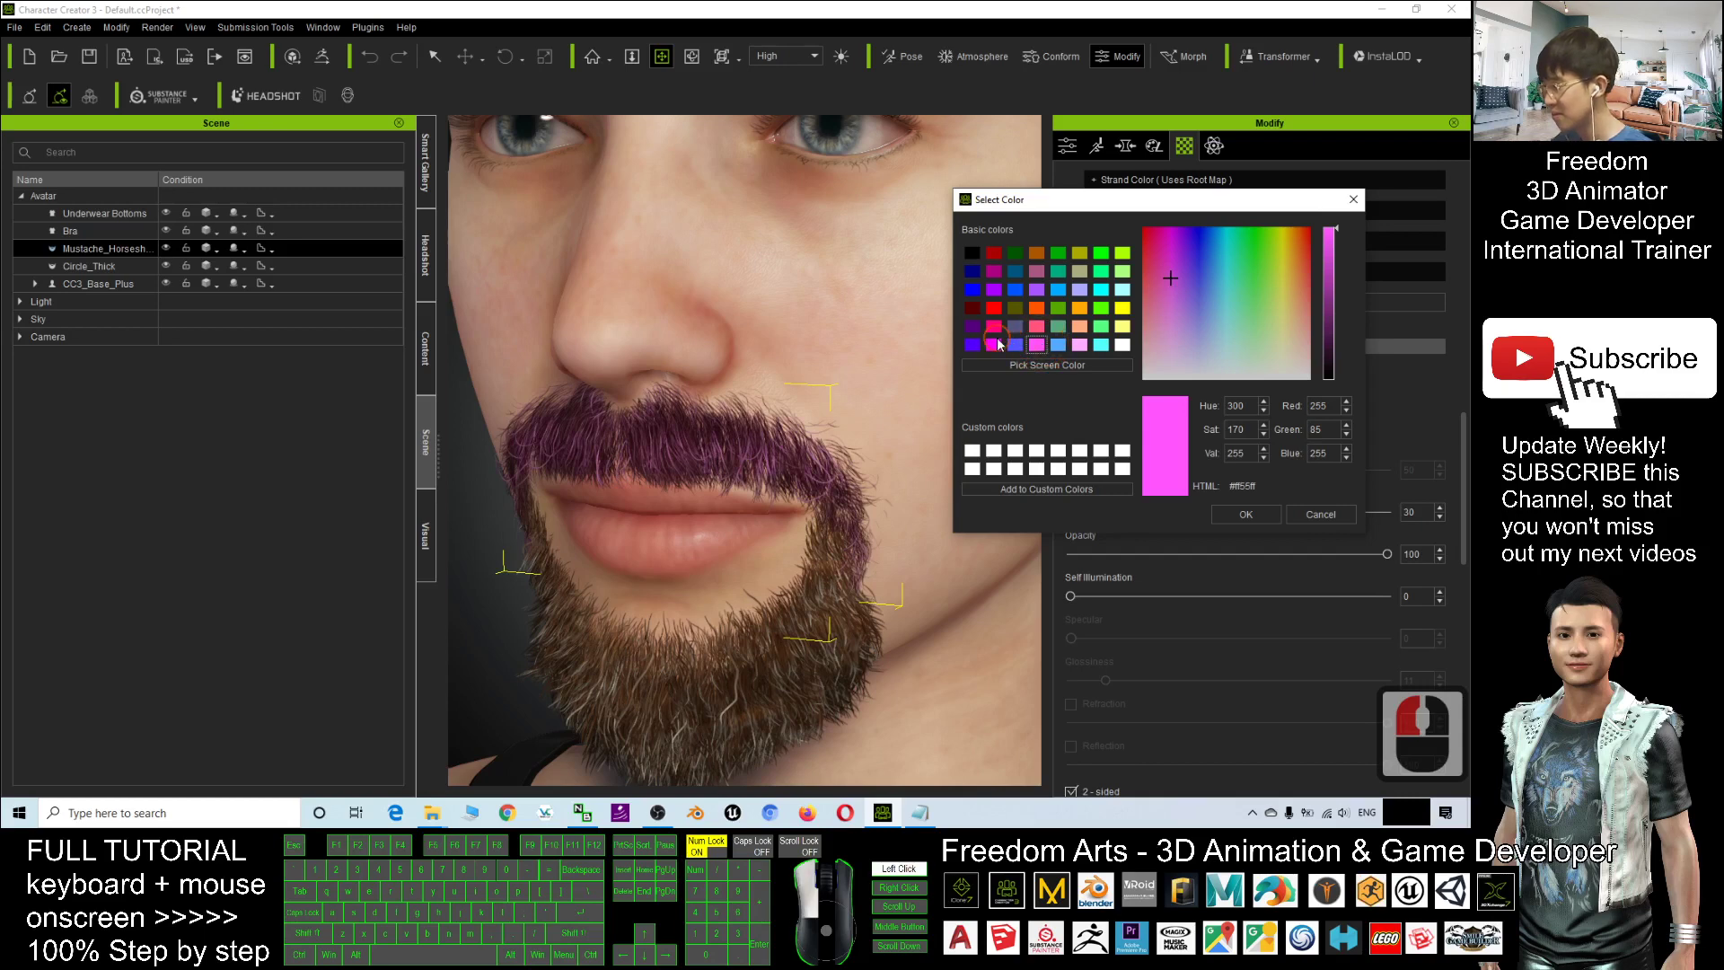
- Set the mustache's diffuse color to the bright green basic color
{"action": "left_click", "coordinate": [1100, 308]}
{"action": "left_click", "coordinate": [1233, 517]}
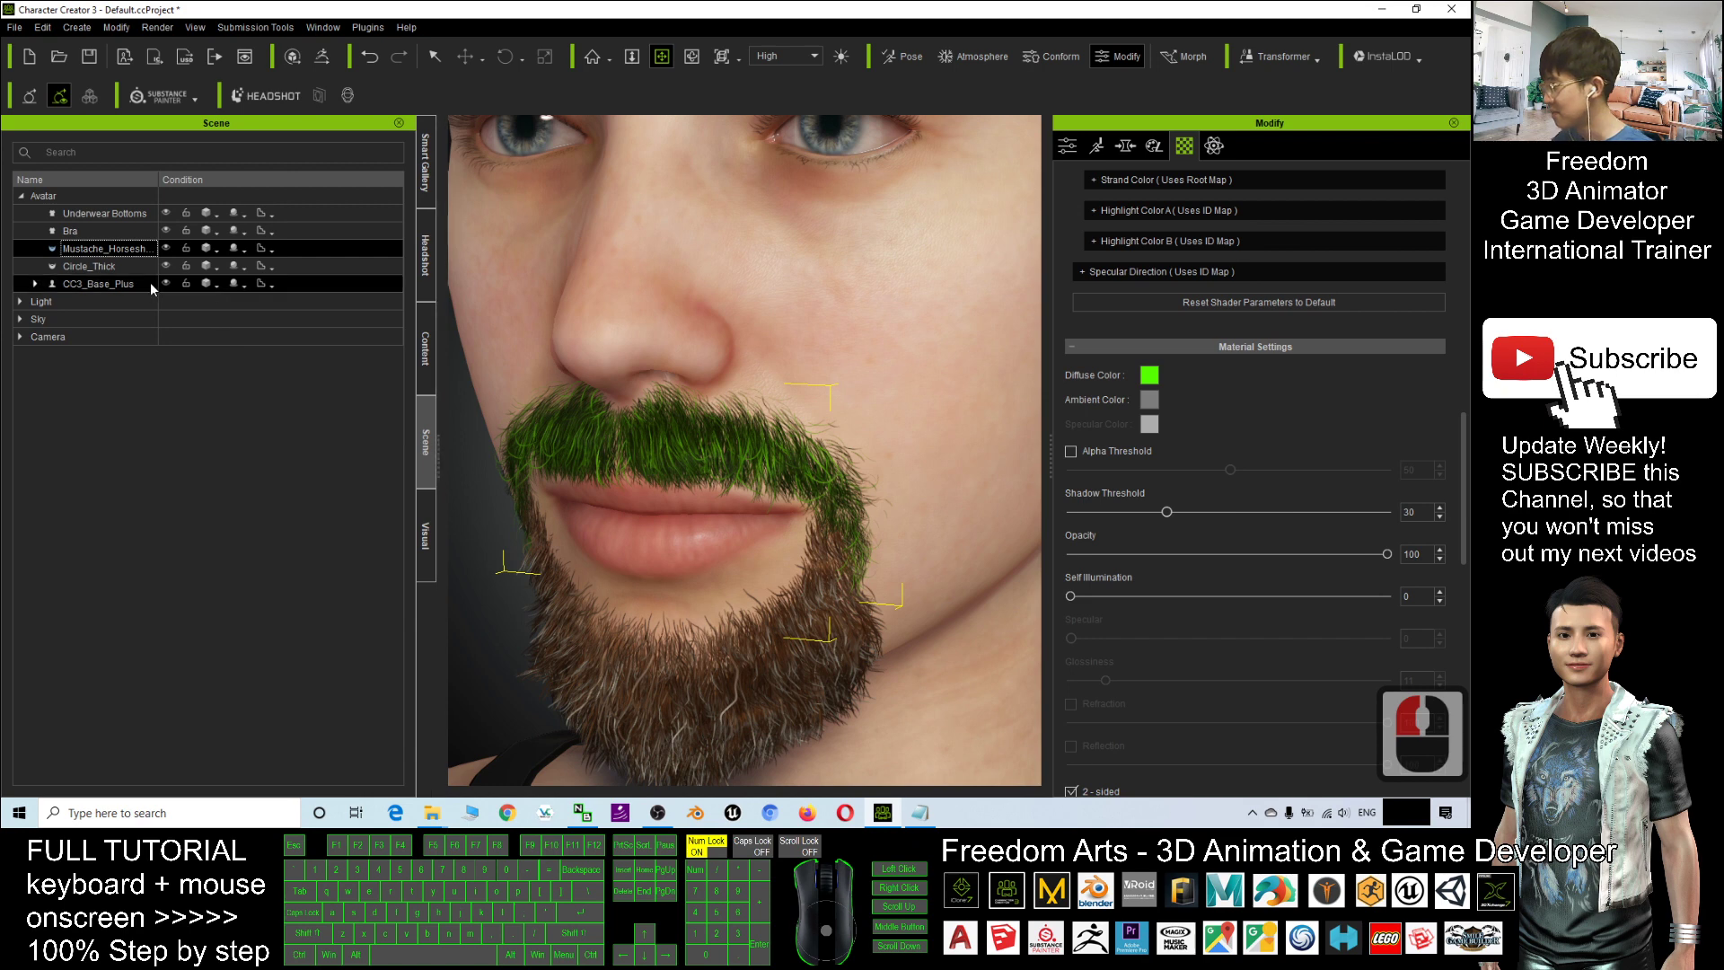
- Set the diffuse color of the Circle_Thick beard element to the light blue basic color
{"action": "left_click", "coordinate": [100, 272]}
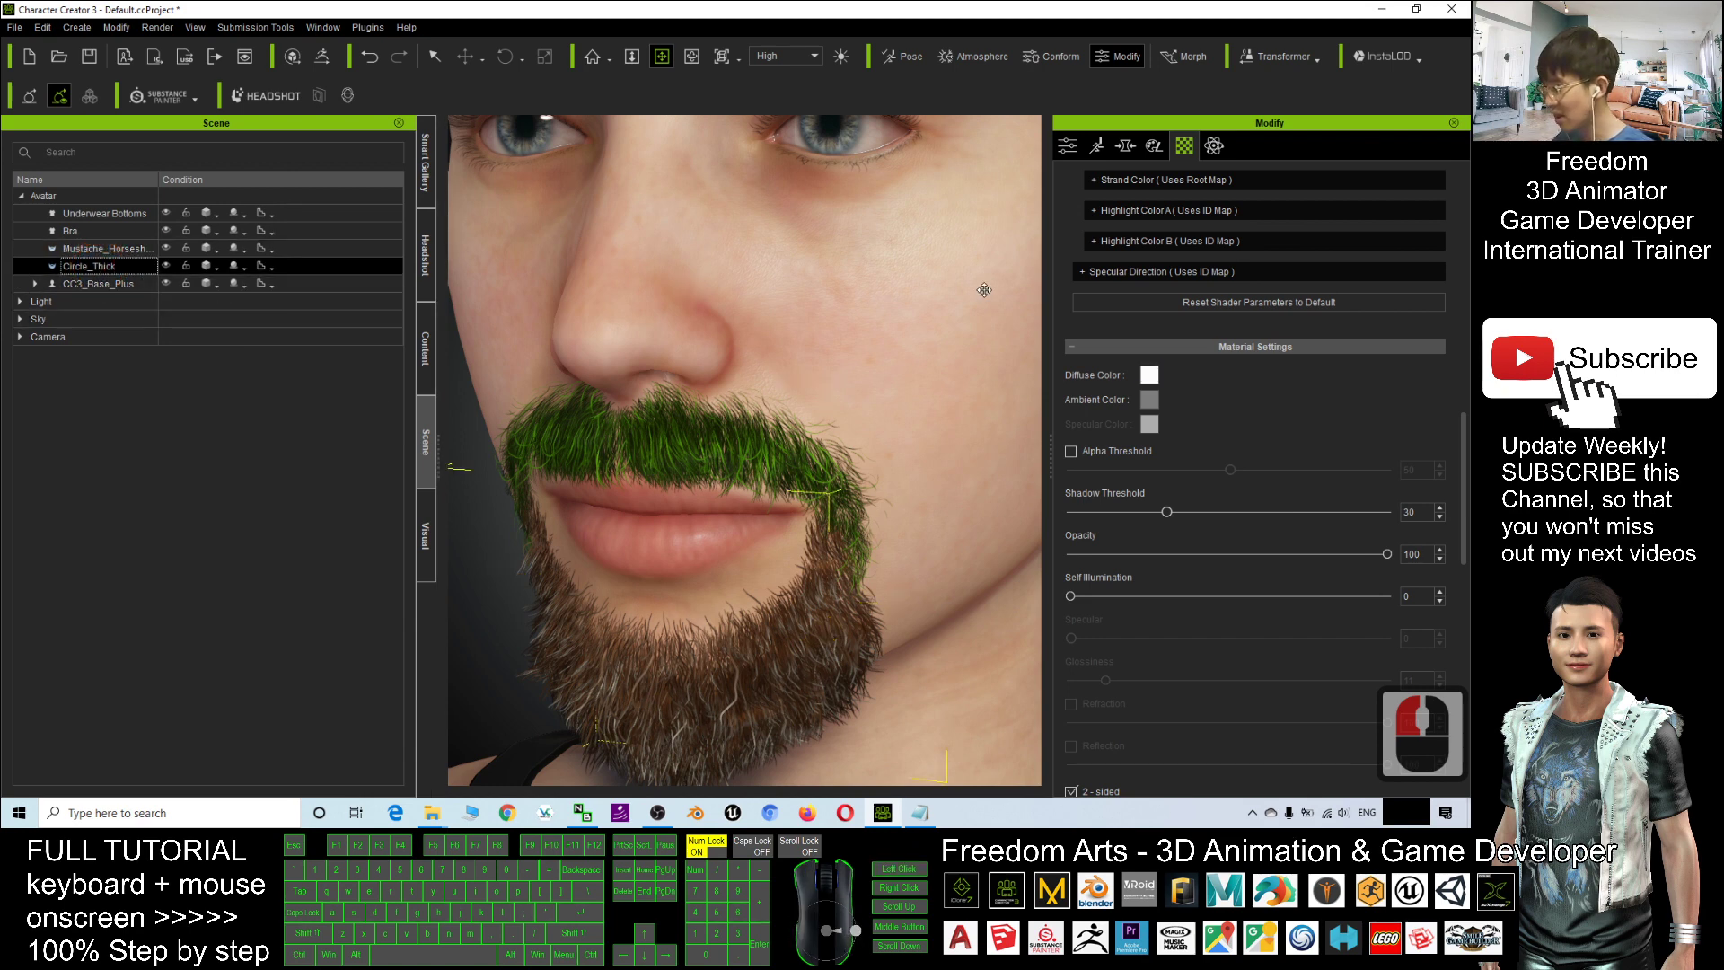
{"action": "left_click", "coordinate": [1151, 375]}
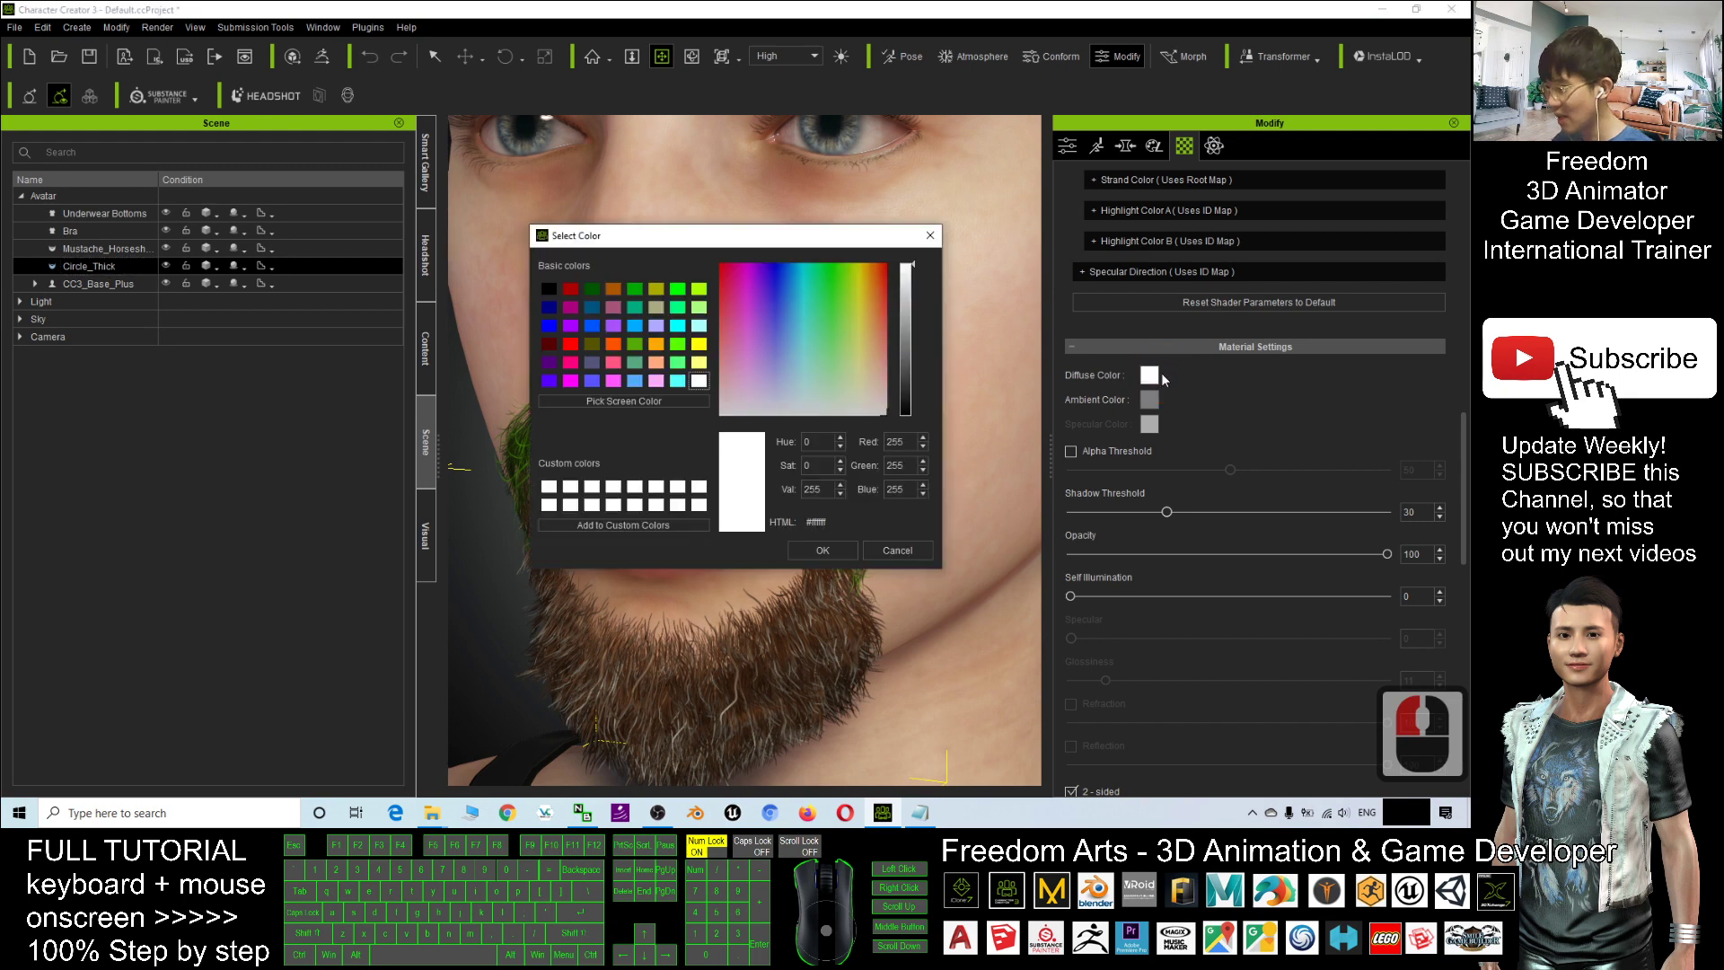
{"action": "left_click_drag", "start_coordinate": [669, 249], "coordinate": [835, 189]}
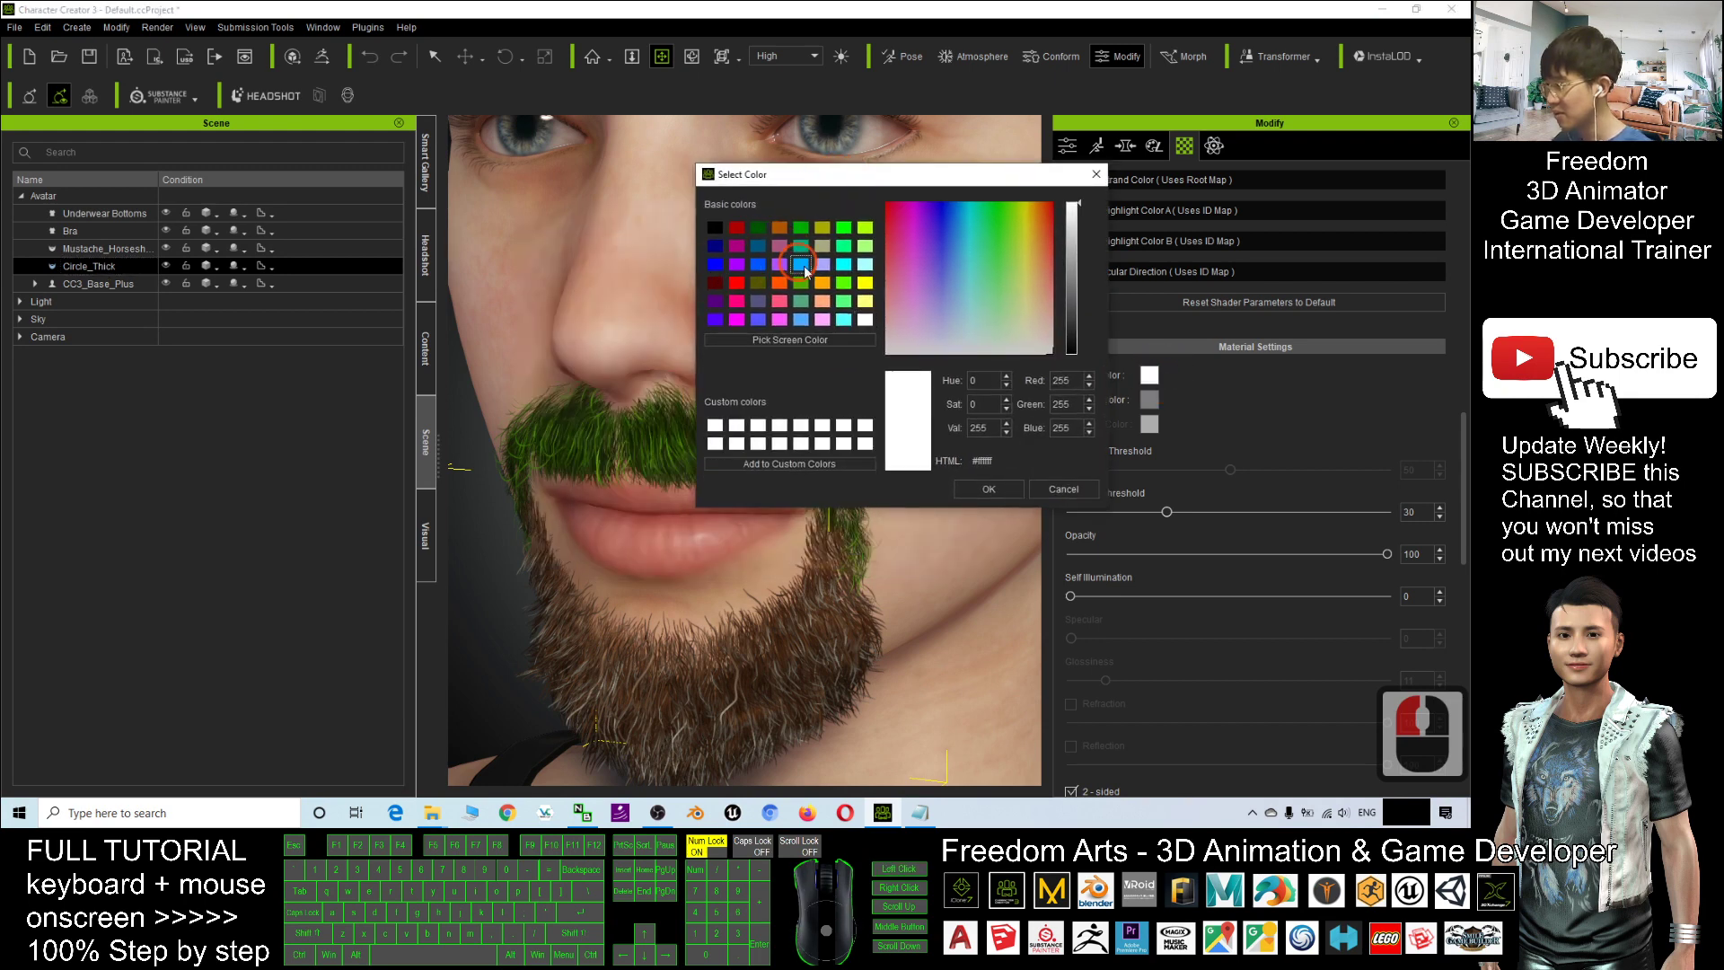
{"action": "left_click", "coordinate": [963, 494]}
- Examine the recolored mustache and beard on the avatar's face up close, from a distance and from different angles
{"action": "scroll", "coordinate": [971, 493], "scroll_direction": "down", "scroll_amount": 9}
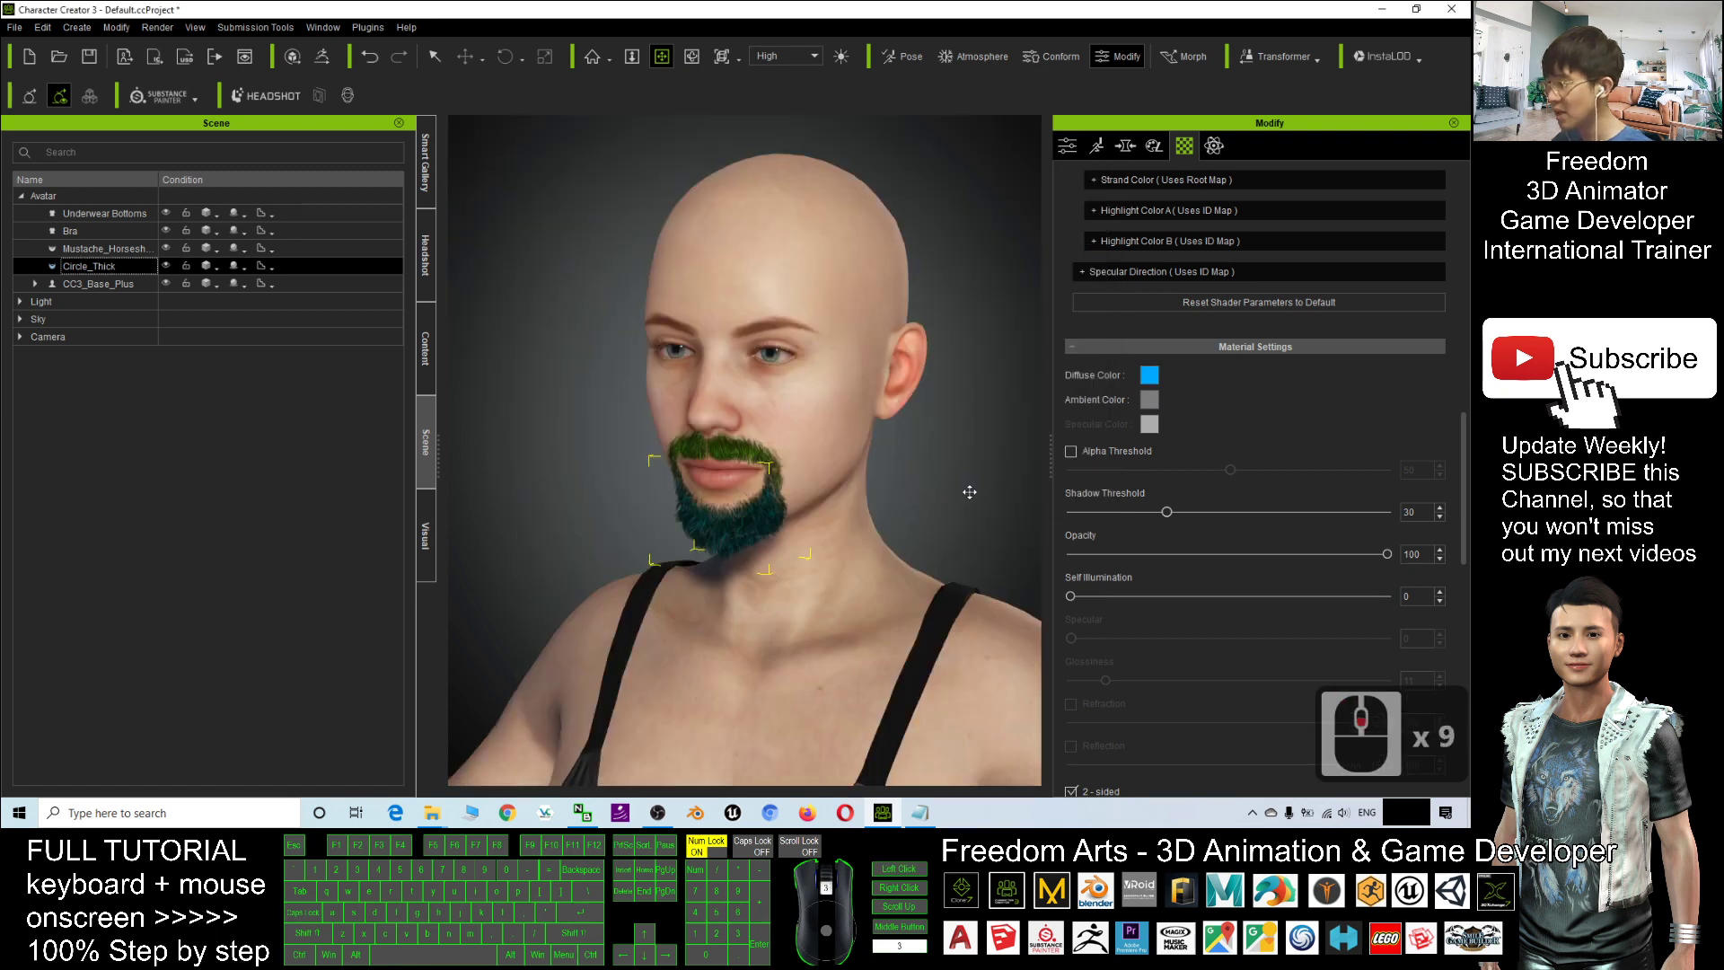
{"action": "scroll", "coordinate": [969, 492], "scroll_direction": "up", "scroll_amount": 6}
{"action": "key", "text": "x"}
{"action": "left_click_drag", "start_coordinate": [877, 422], "coordinate": [567, 439]}
{"action": "key", "text": "c"}
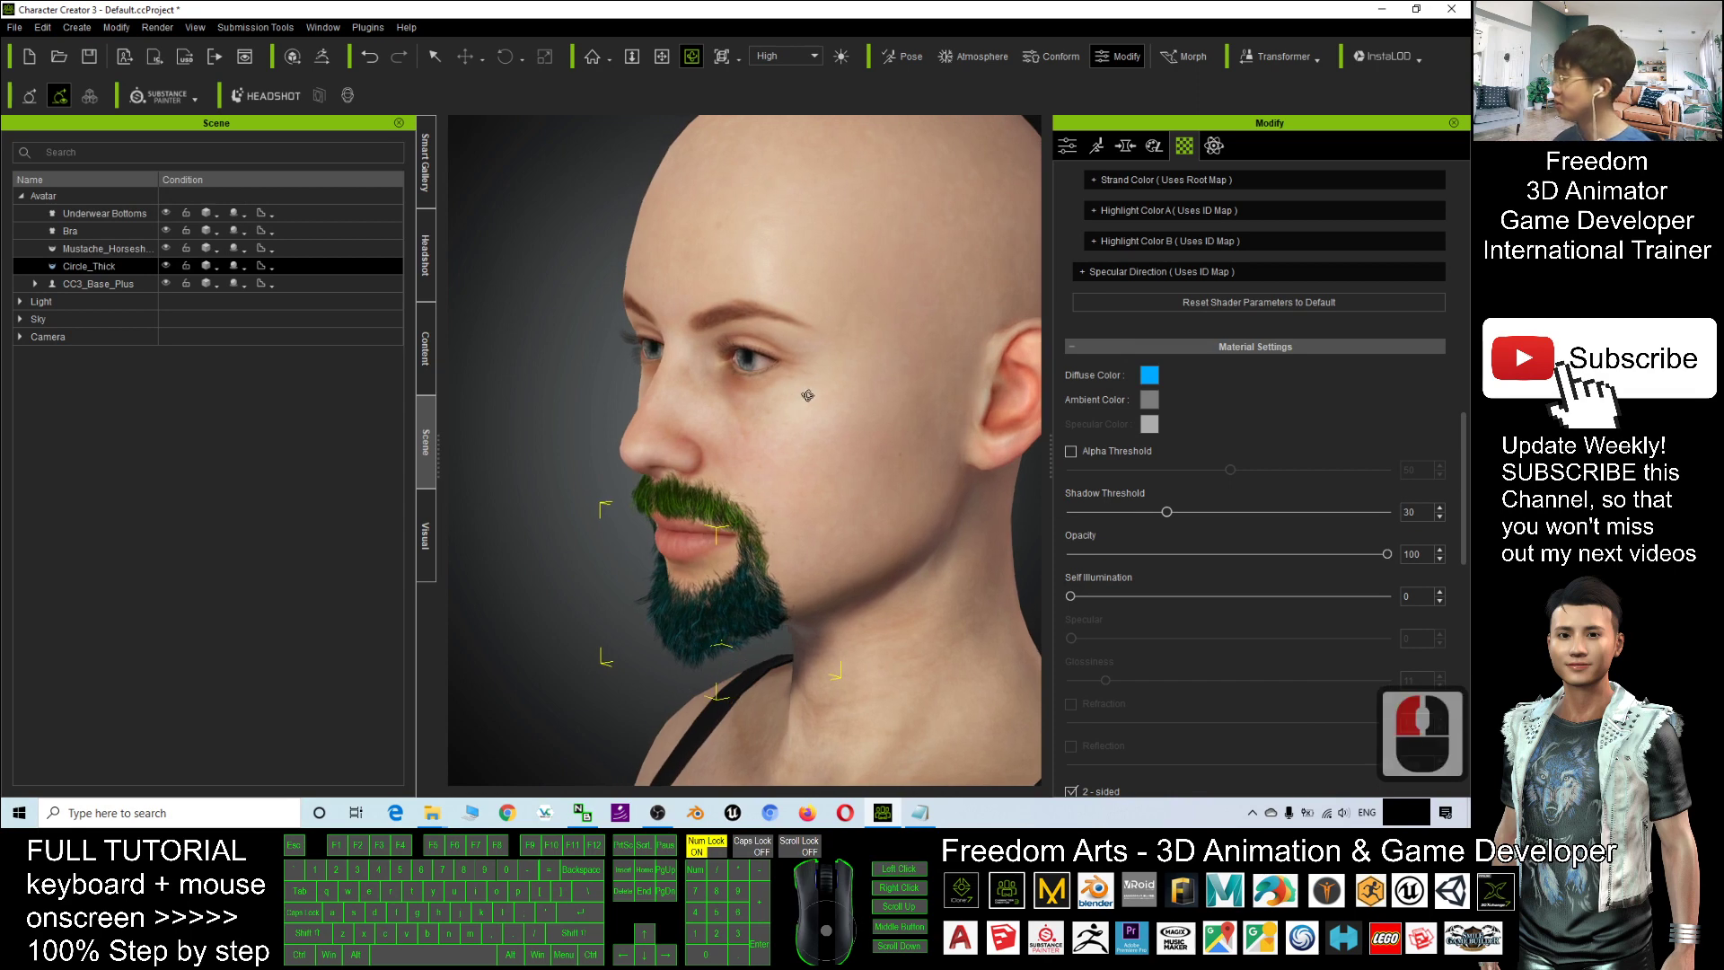
{"action": "scroll", "coordinate": [812, 395], "scroll_direction": "up", "scroll_amount": 2}
{"action": "key", "text": "x"}
{"action": "key", "text": "c"}
{"action": "left_click_drag", "start_coordinate": [808, 412], "coordinate": [807, 449]}
{"action": "key", "text": "x"}
{"action": "key", "text": "c"}
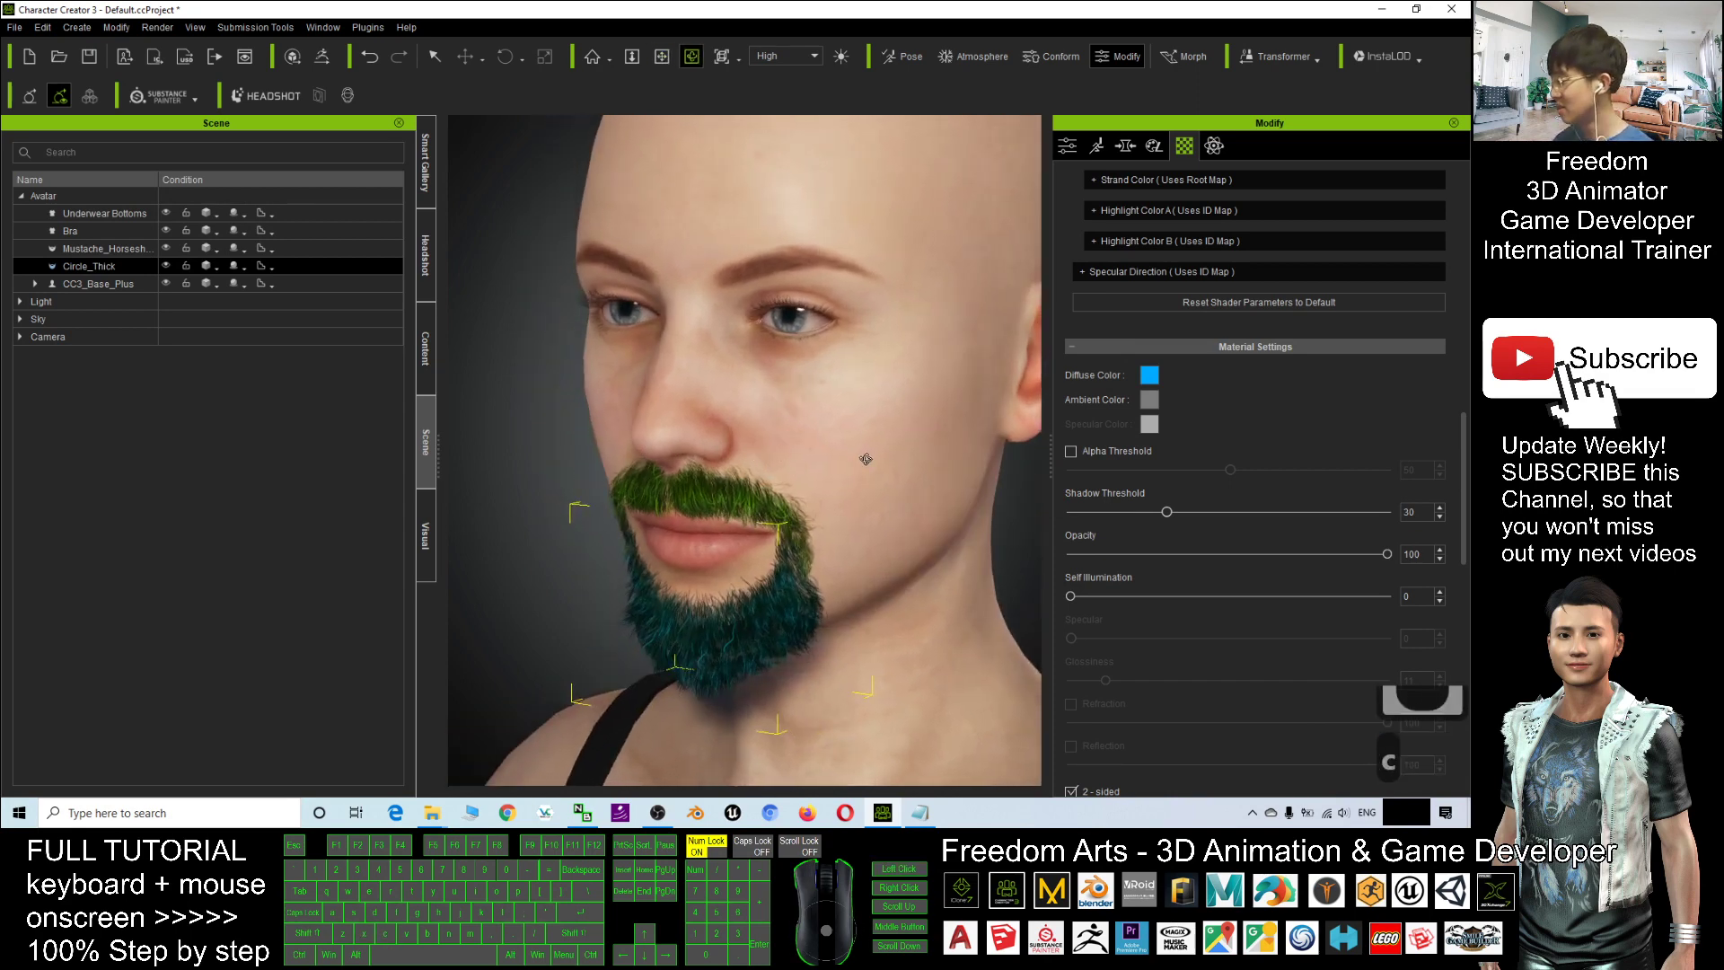
{"action": "scroll", "coordinate": [865, 458], "scroll_direction": "down", "scroll_amount": 3}
{"action": "scroll", "coordinate": [803, 462], "scroll_direction": "up", "scroll_amount": 6}
{"action": "scroll", "coordinate": [790, 471], "scroll_direction": "down", "scroll_amount": 6}
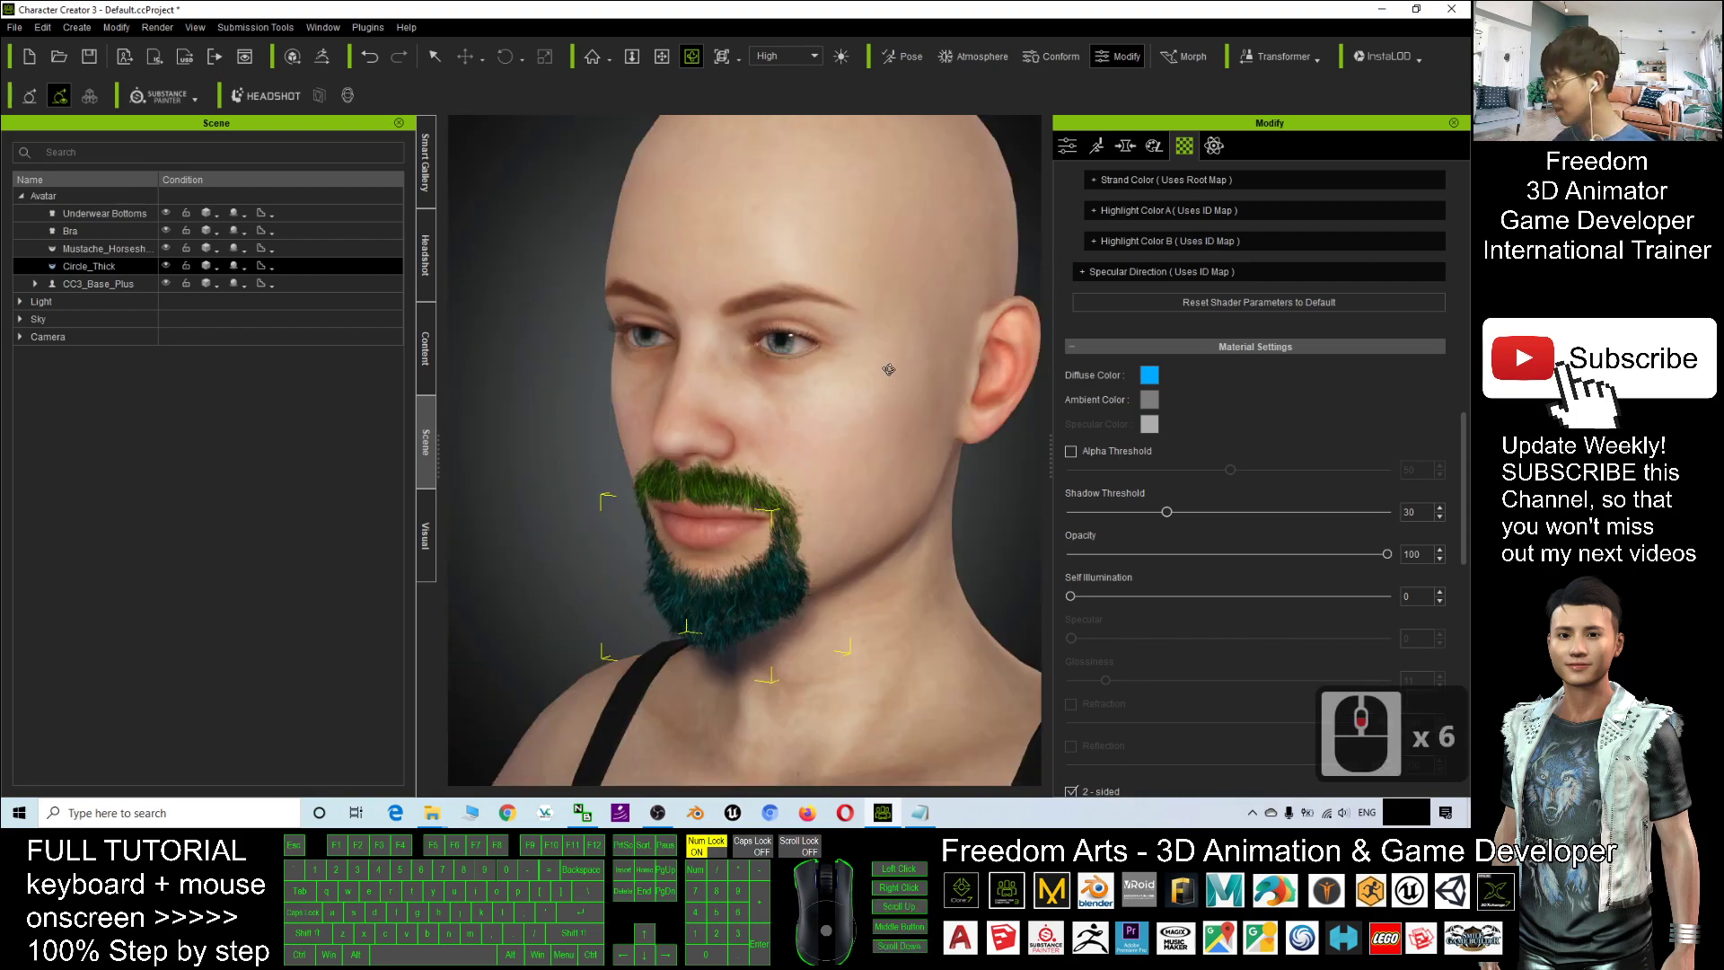
{"action": "scroll", "coordinate": [902, 368], "scroll_direction": "up", "scroll_amount": 2}
{"action": "scroll", "coordinate": [865, 416], "scroll_direction": "down", "scroll_amount": 2}
{"action": "key", "text": "x"}
{"action": "left_click_drag", "start_coordinate": [865, 415], "coordinate": [681, 393]}
{"action": "key", "text": "c"}
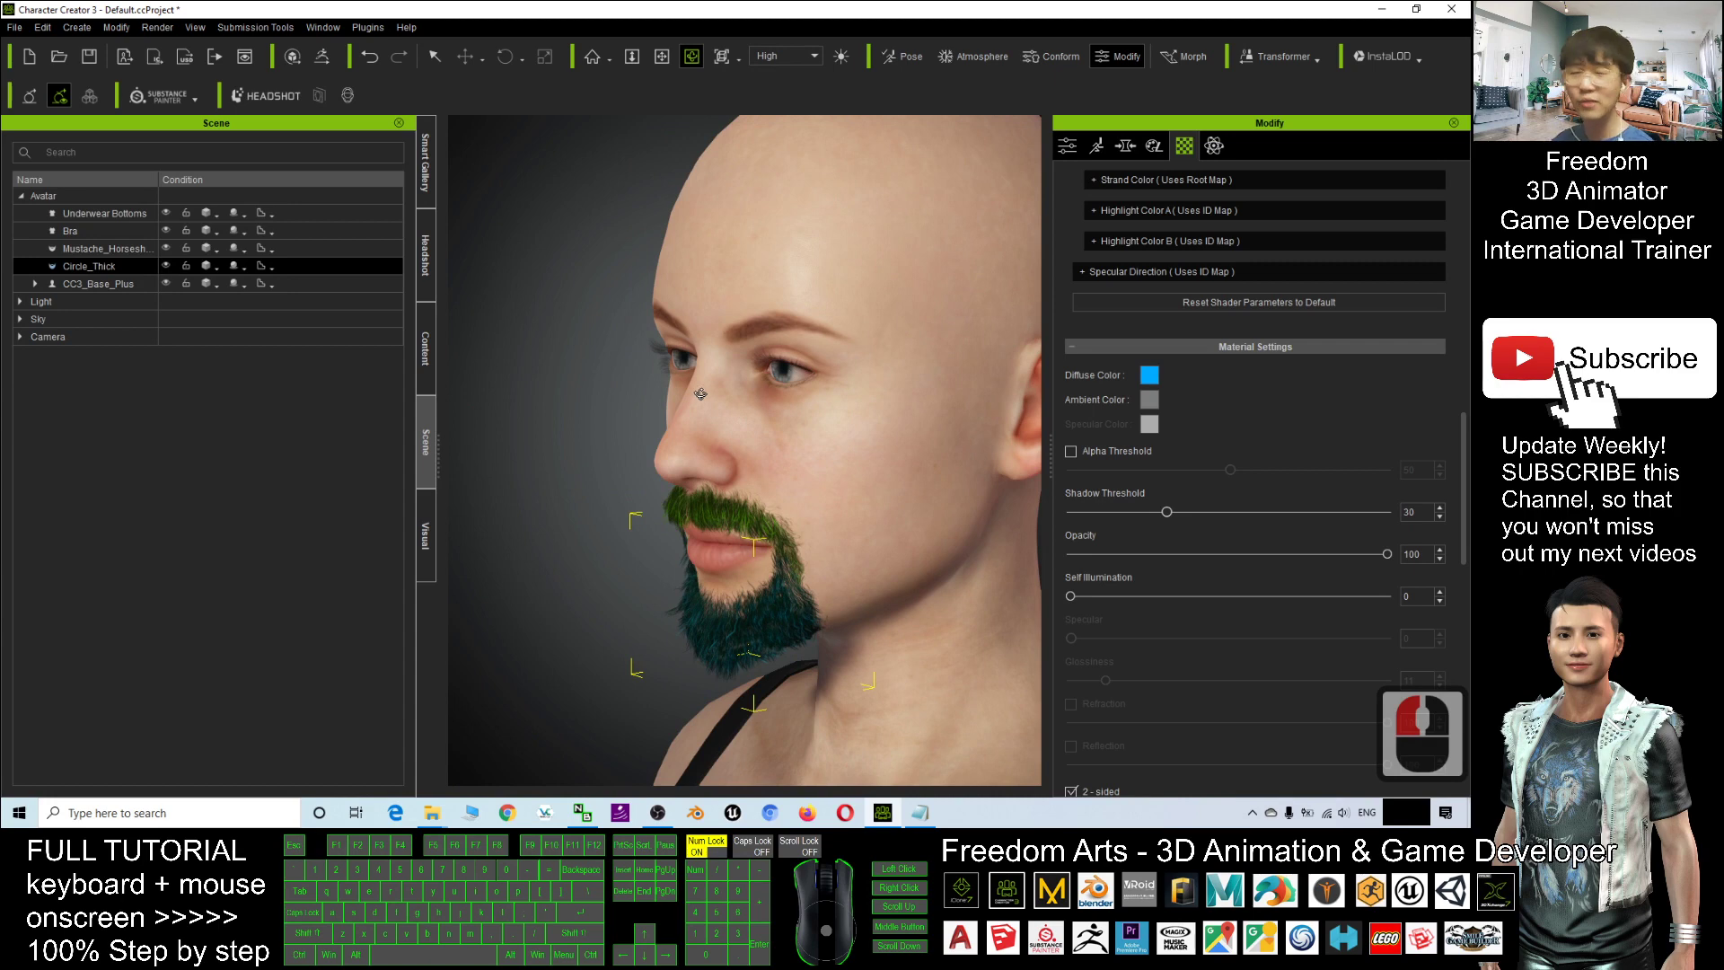
{"action": "scroll", "coordinate": [850, 374], "scroll_direction": "up", "scroll_amount": 2}
{"action": "scroll", "coordinate": [843, 382], "scroll_direction": "down", "scroll_amount": 3}
{"action": "key", "text": "x"}
{"action": "key", "text": "c"}
{"action": "left_click_drag", "start_coordinate": [823, 398], "coordinate": [864, 397]}
{"action": "right_click_drag", "start_coordinate": [863, 398], "coordinate": [920, 427]}
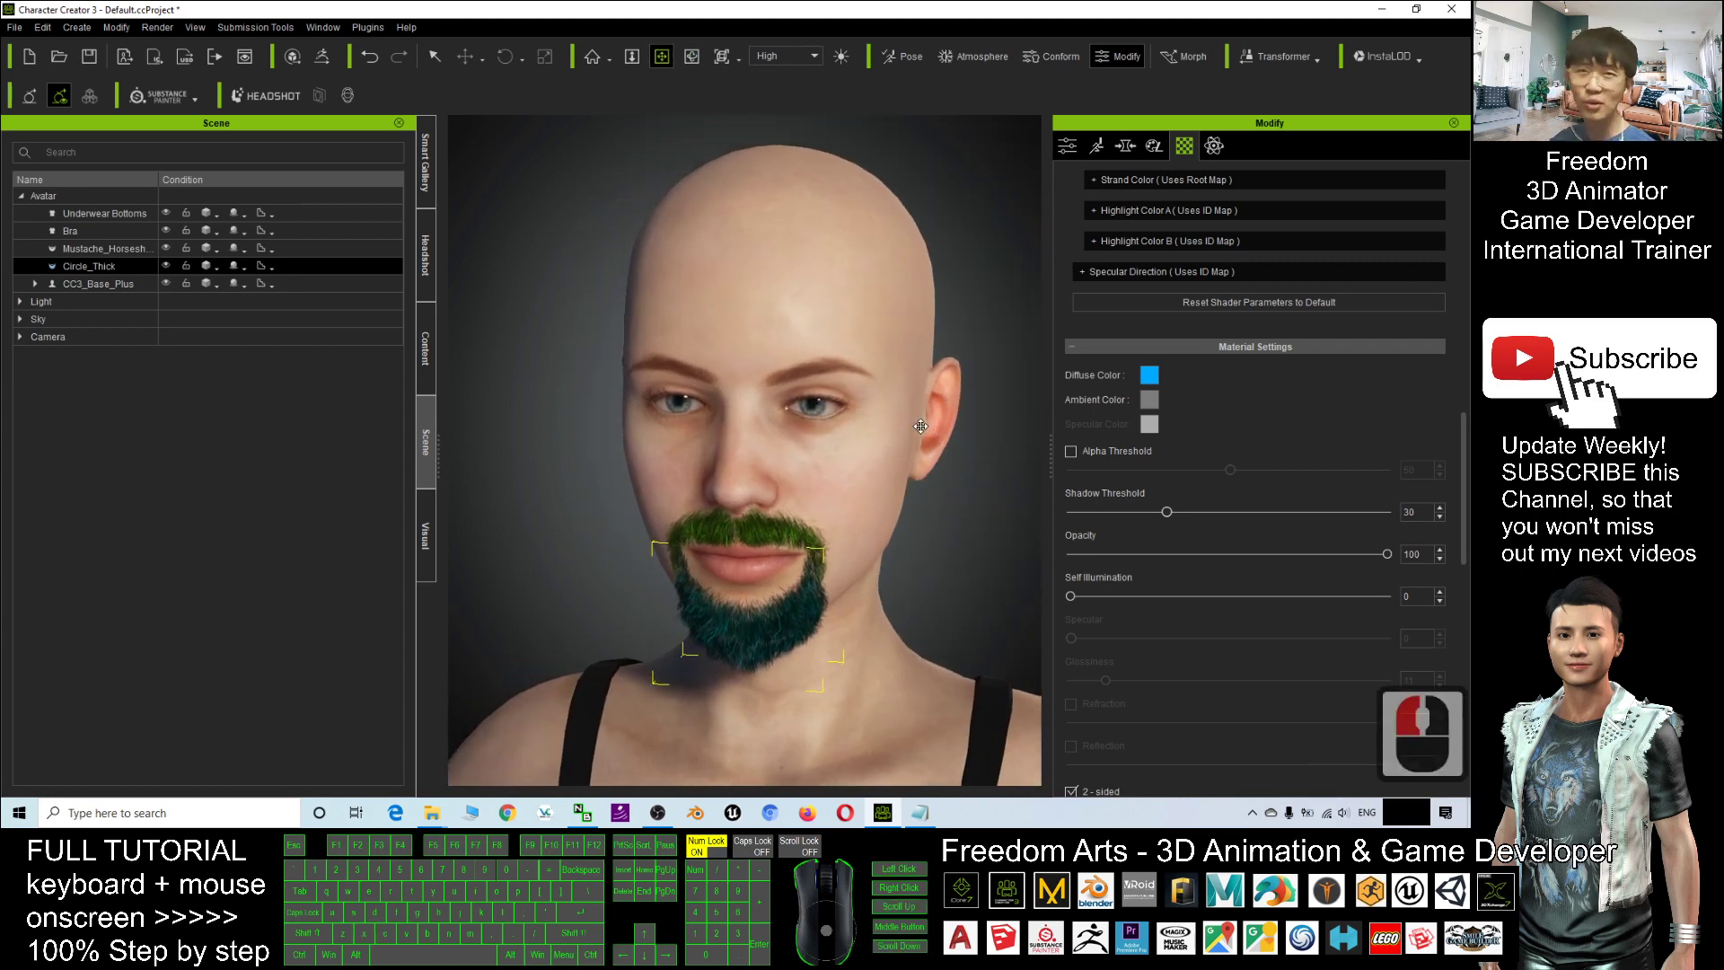
{"action": "scroll", "coordinate": [920, 425], "scroll_direction": "down", "scroll_amount": 4}
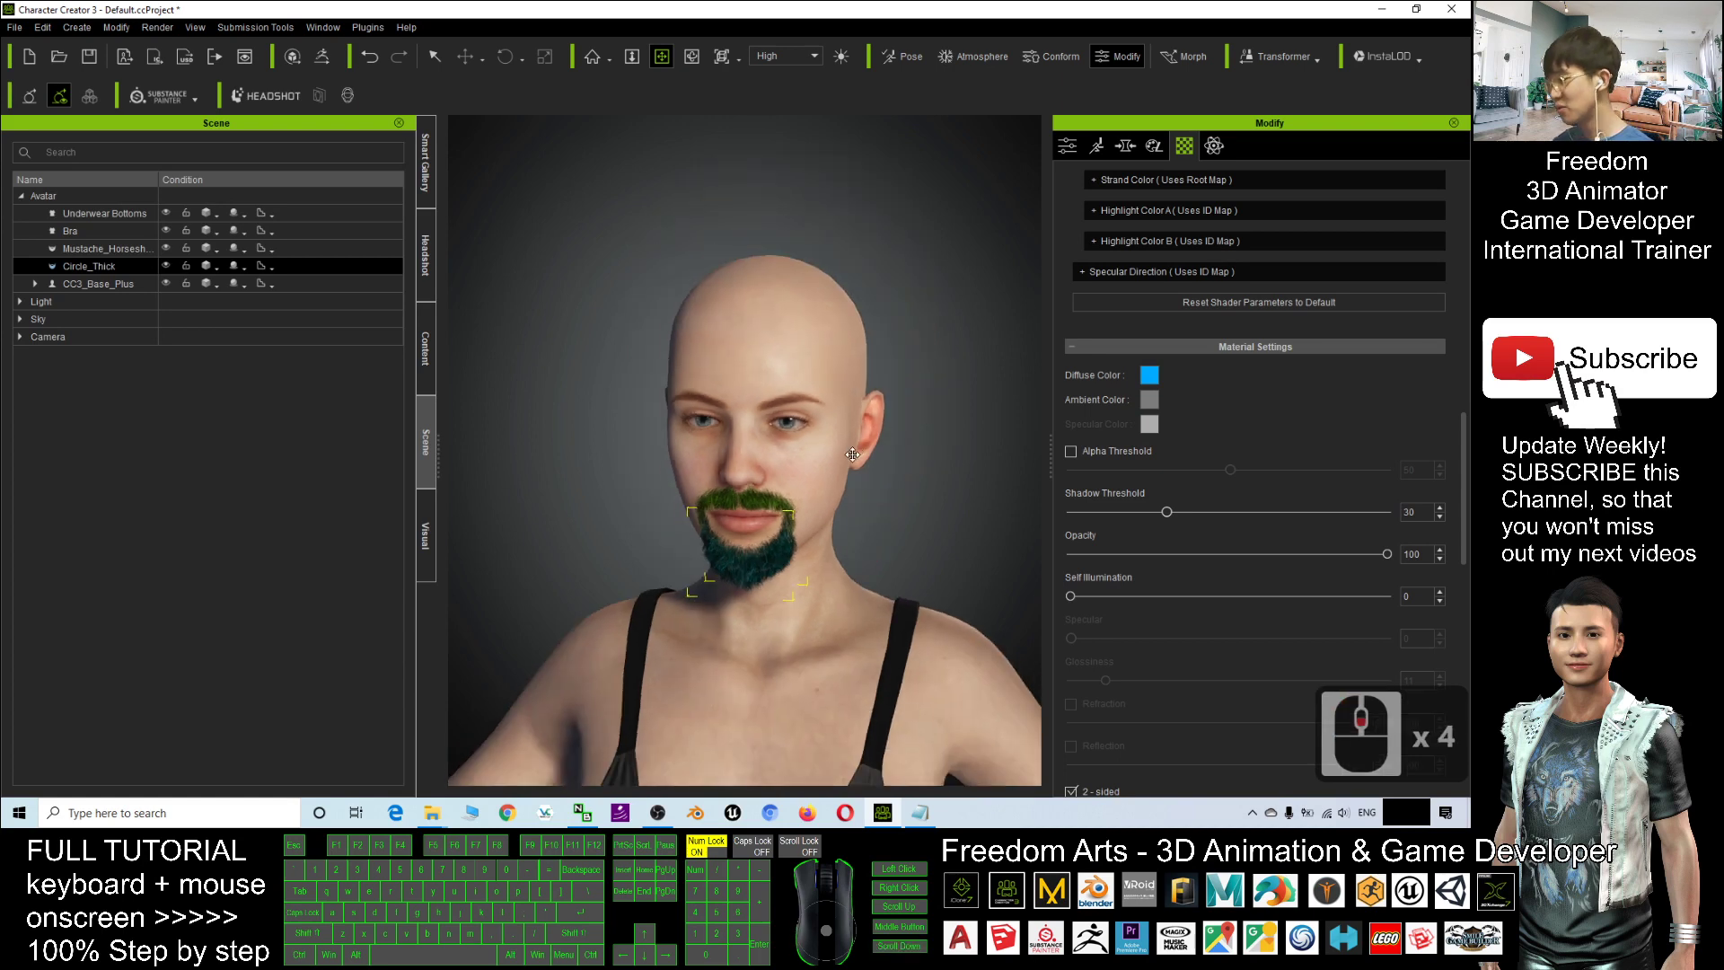
{"action": "key", "text": "x"}
{"action": "left_click_drag", "start_coordinate": [860, 508], "coordinate": [731, 471]}
{"action": "key", "text": "c"}
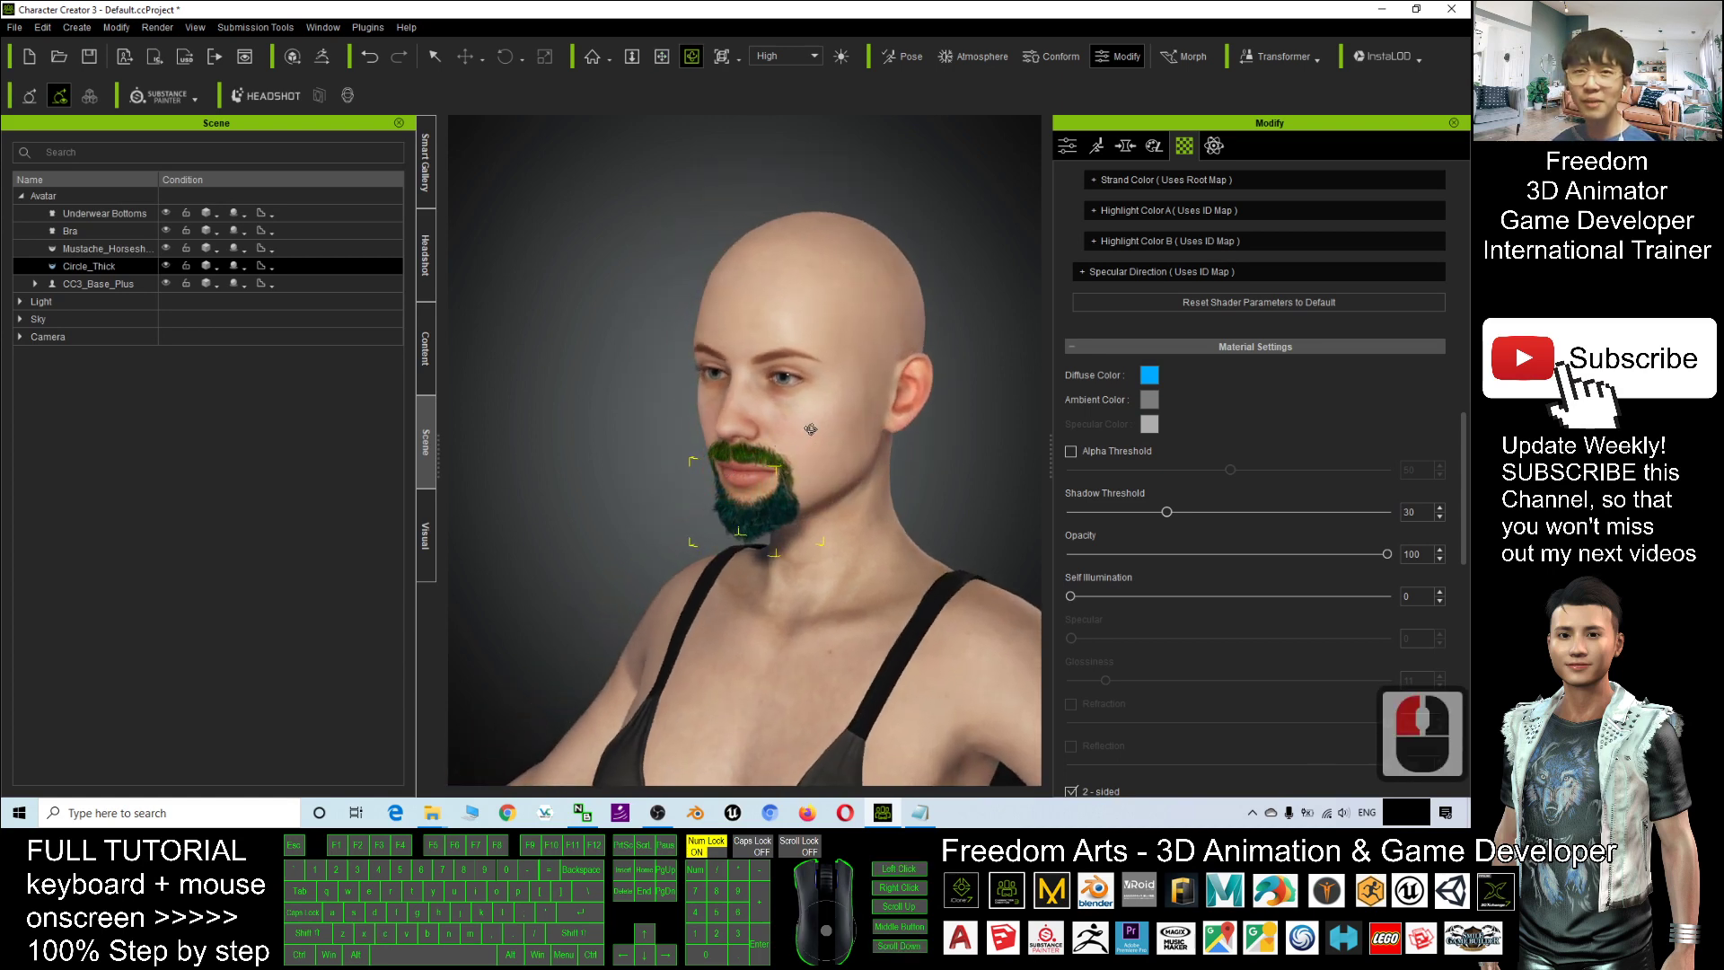
{"action": "scroll", "coordinate": [870, 404], "scroll_direction": "up", "scroll_amount": 7}
{"action": "key", "text": "x"}
{"action": "key", "text": "c"}
{"action": "left_click_drag", "start_coordinate": [892, 400], "coordinate": [794, 424]}
{"action": "key", "text": "x"}
{"action": "key", "text": "c"}
{"action": "key", "text": "c"}
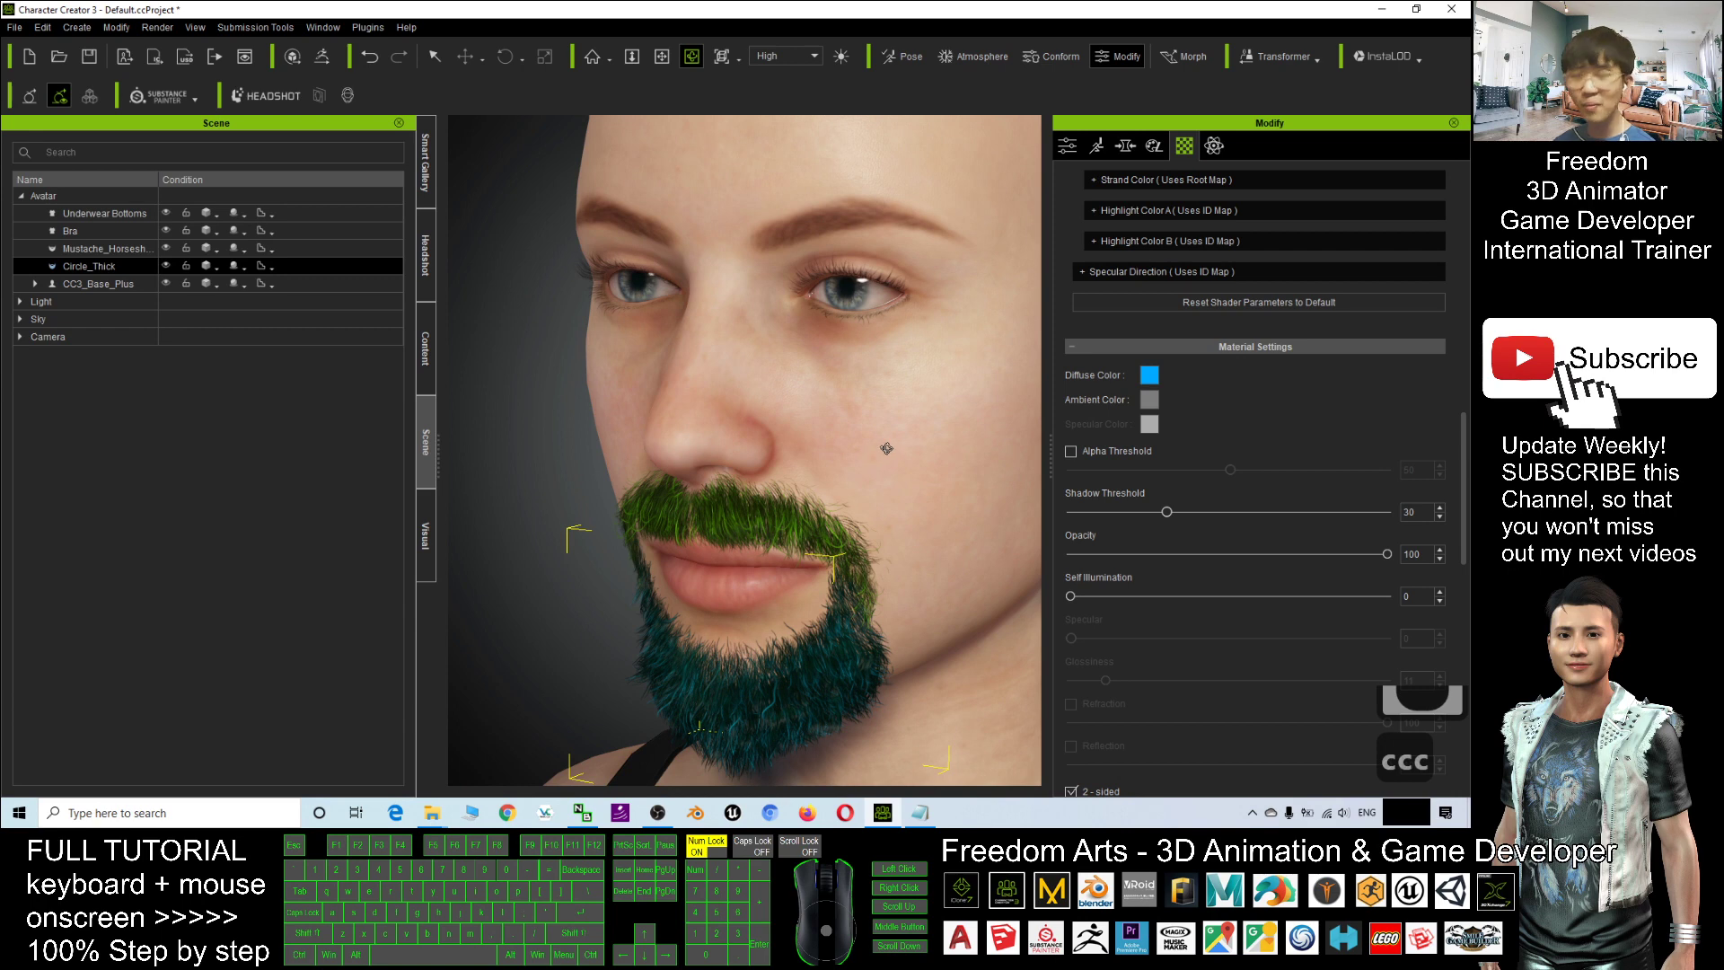
{"action": "key", "text": "c"}
{"action": "left_click_drag", "start_coordinate": [867, 458], "coordinate": [815, 425]}
{"action": "key", "text": "c"}
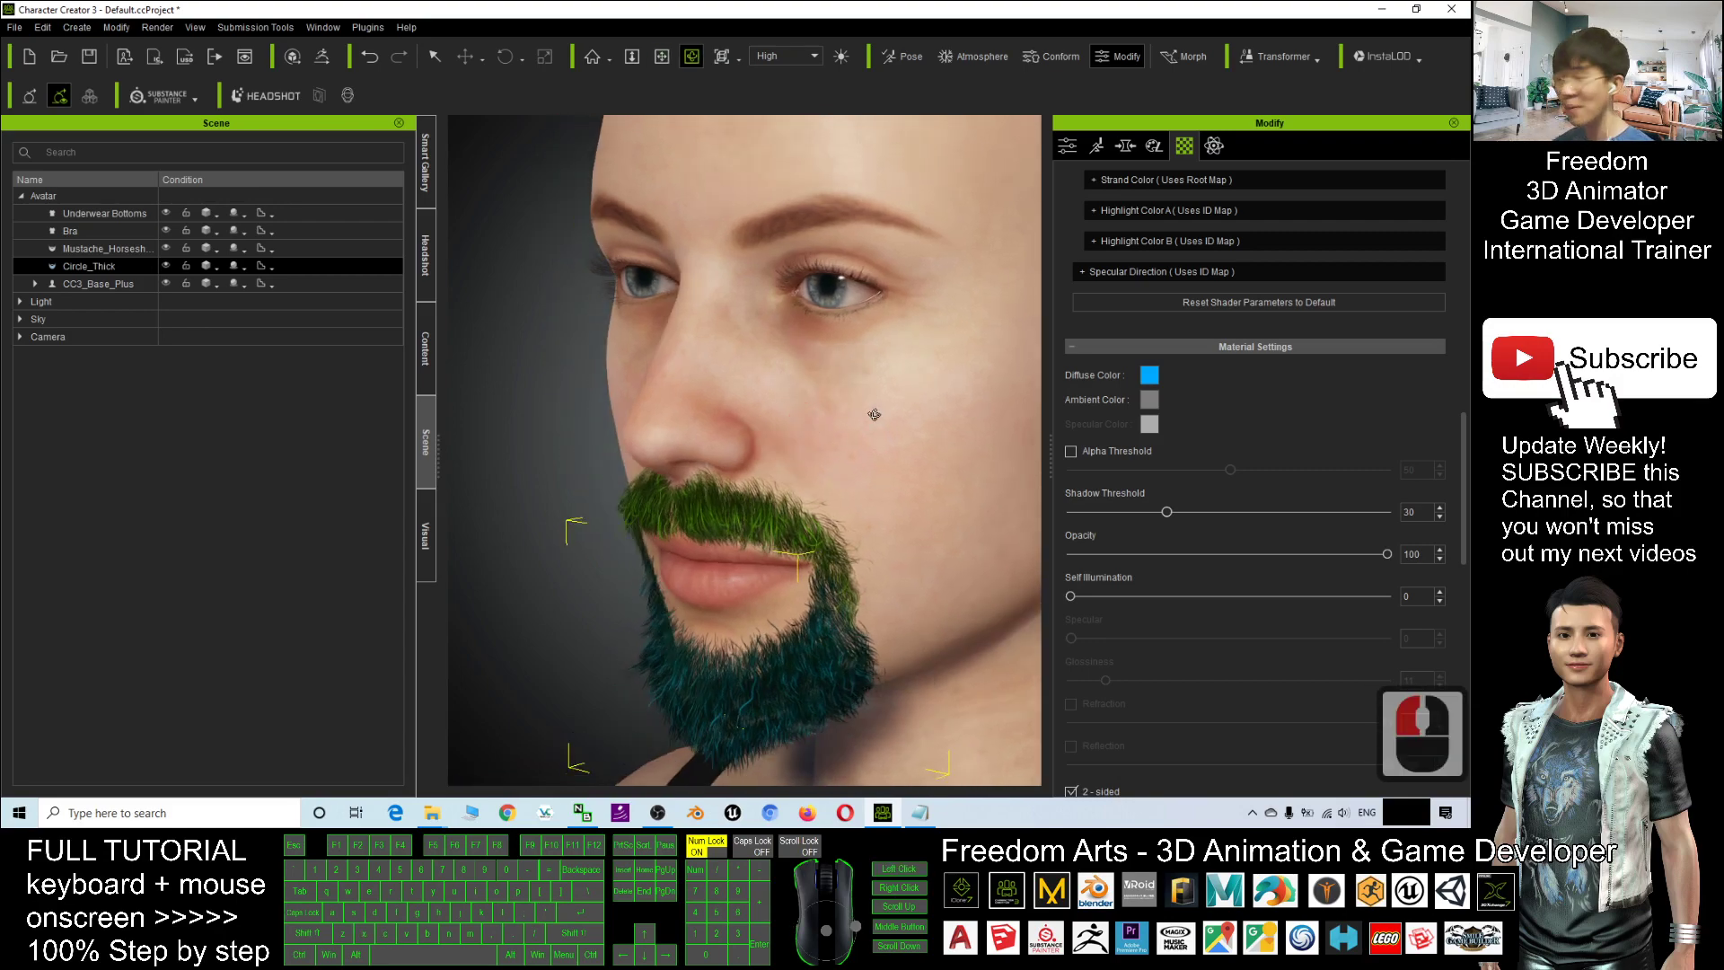
{"action": "scroll", "coordinate": [874, 414], "scroll_direction": "down", "scroll_amount": 10}
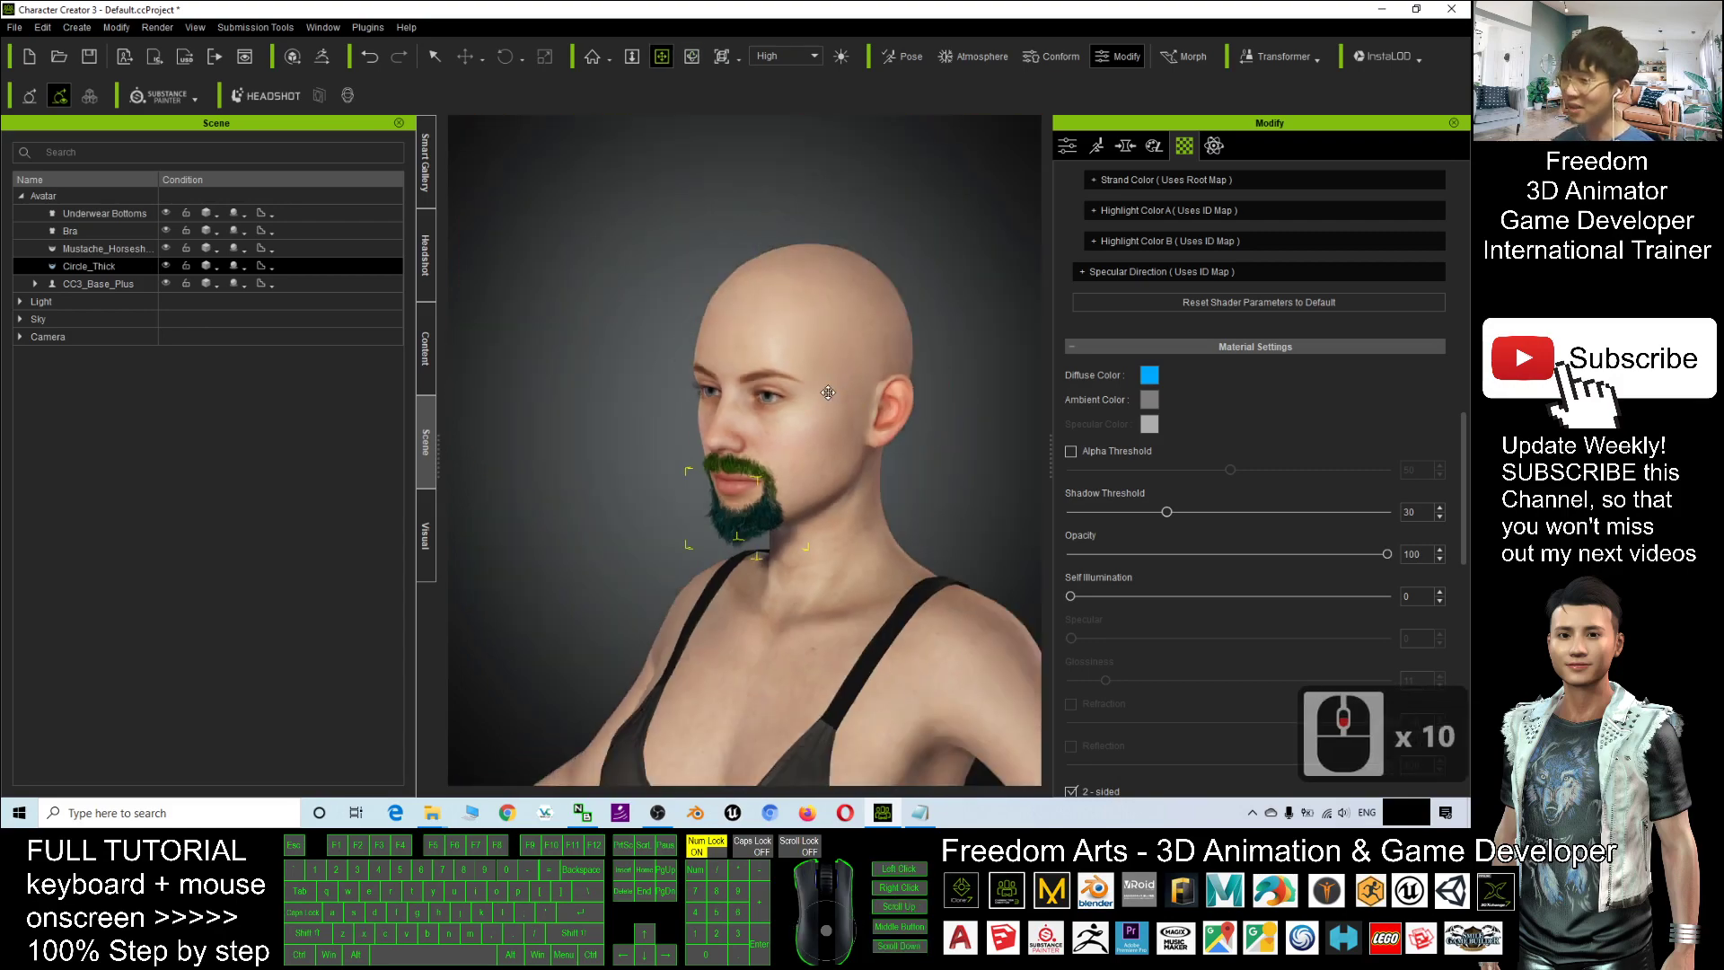